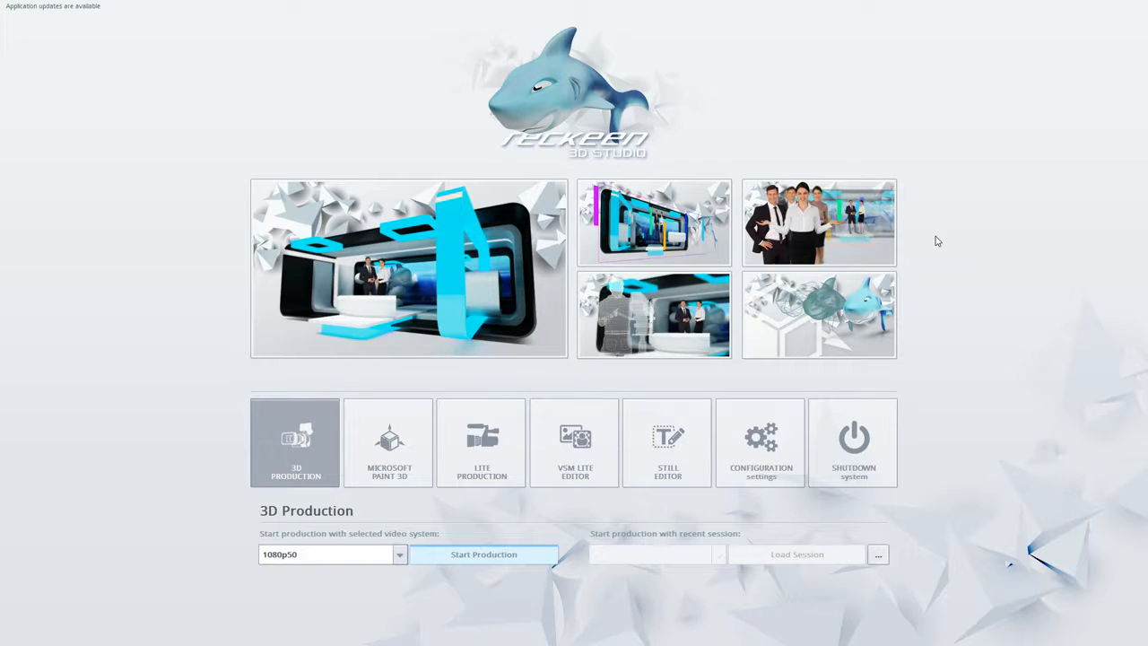
Start the Still Editor with the 1080p50 video system and fit the whole empty canvas in view
{"action": "left_click", "coordinate": [693, 420]}
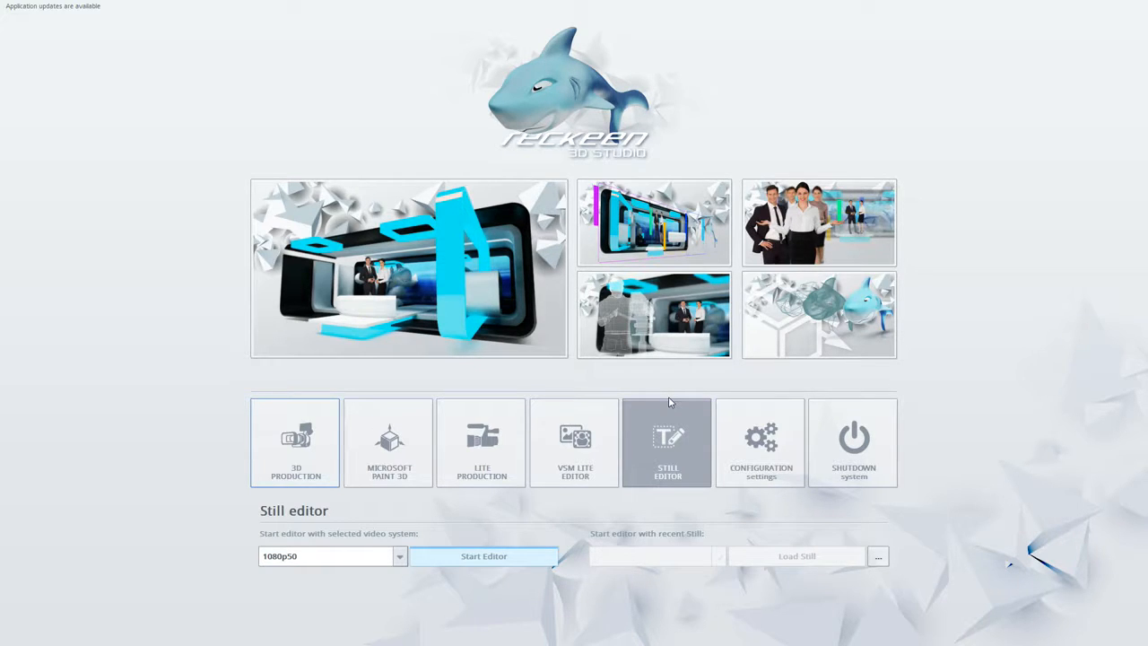
{"action": "left_click", "coordinate": [318, 556]}
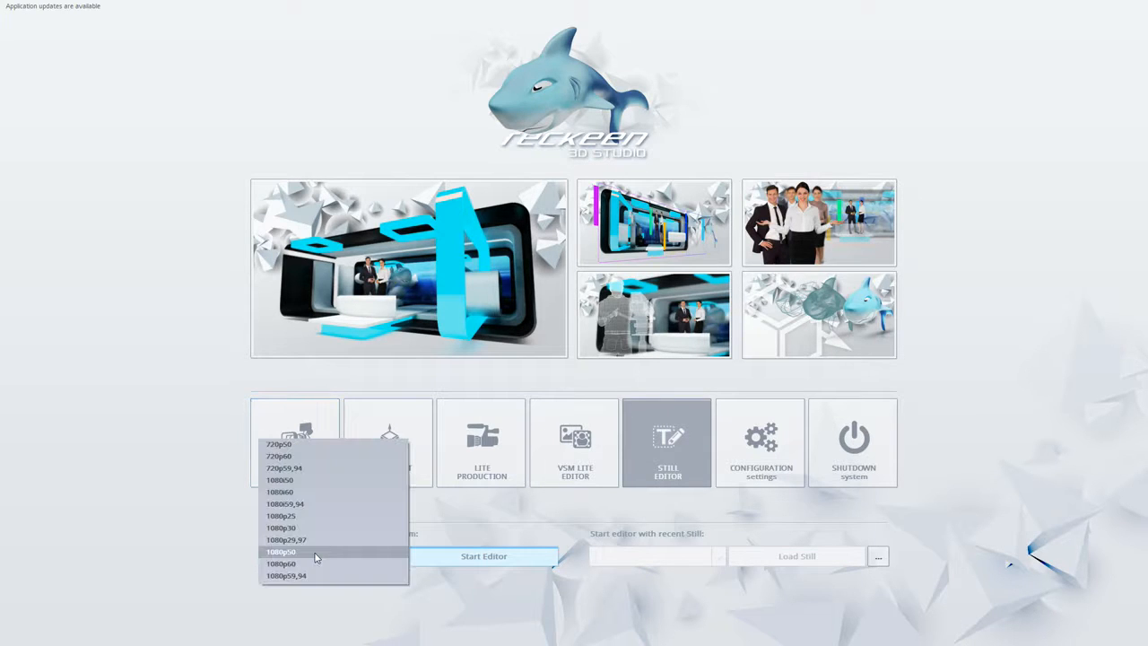
{"action": "left_click", "coordinate": [400, 553]}
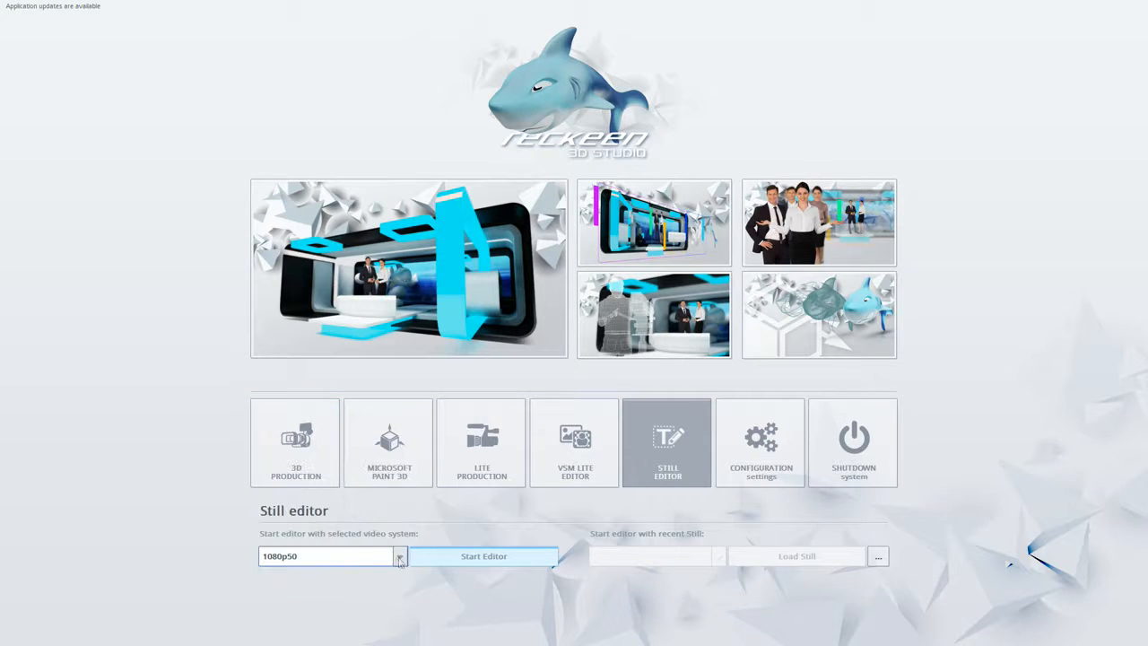
{"action": "left_click", "coordinate": [450, 561]}
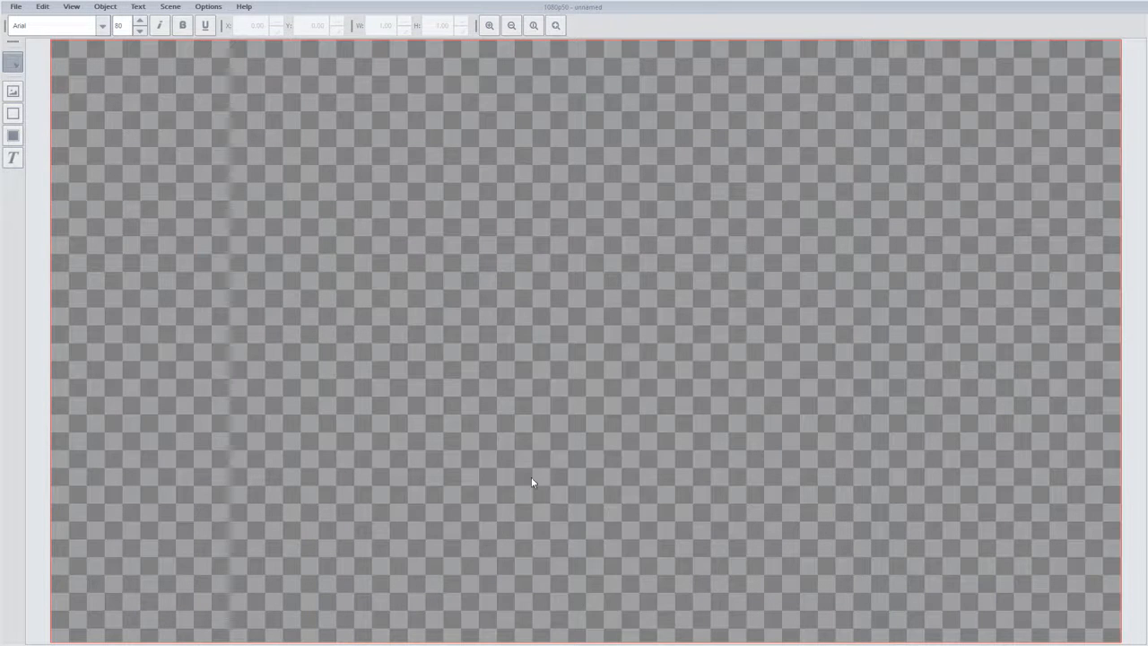
{"action": "left_click", "coordinate": [511, 26]}
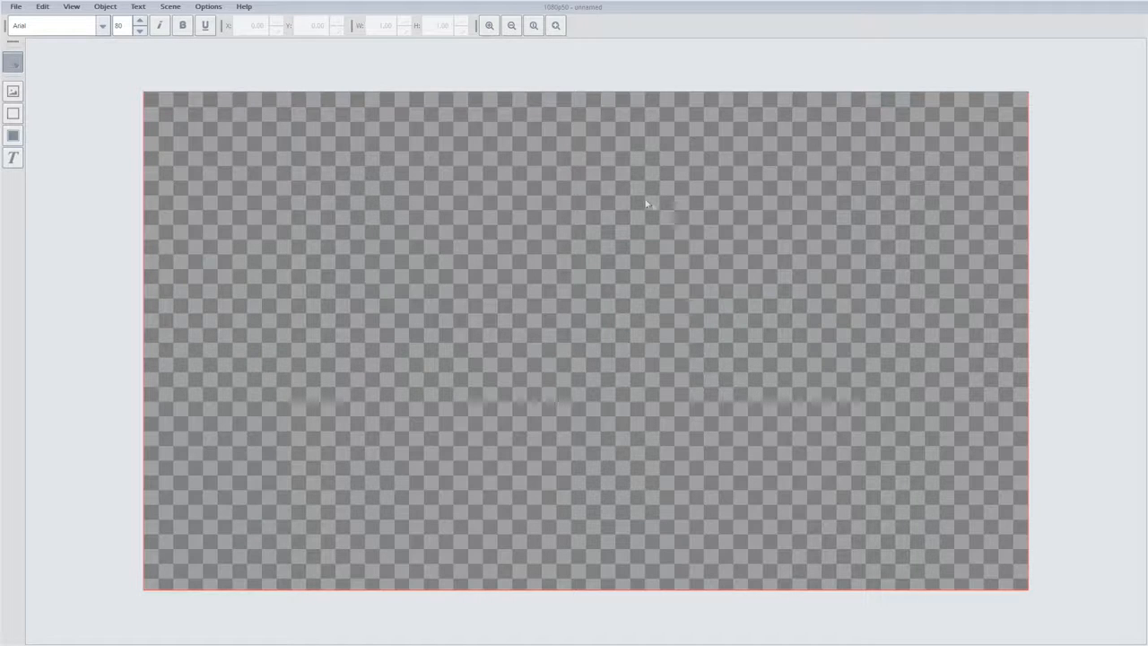
Show the Color Editor and the Outline Editor beside the canvas
{"action": "left_click", "coordinate": [16, 8]}
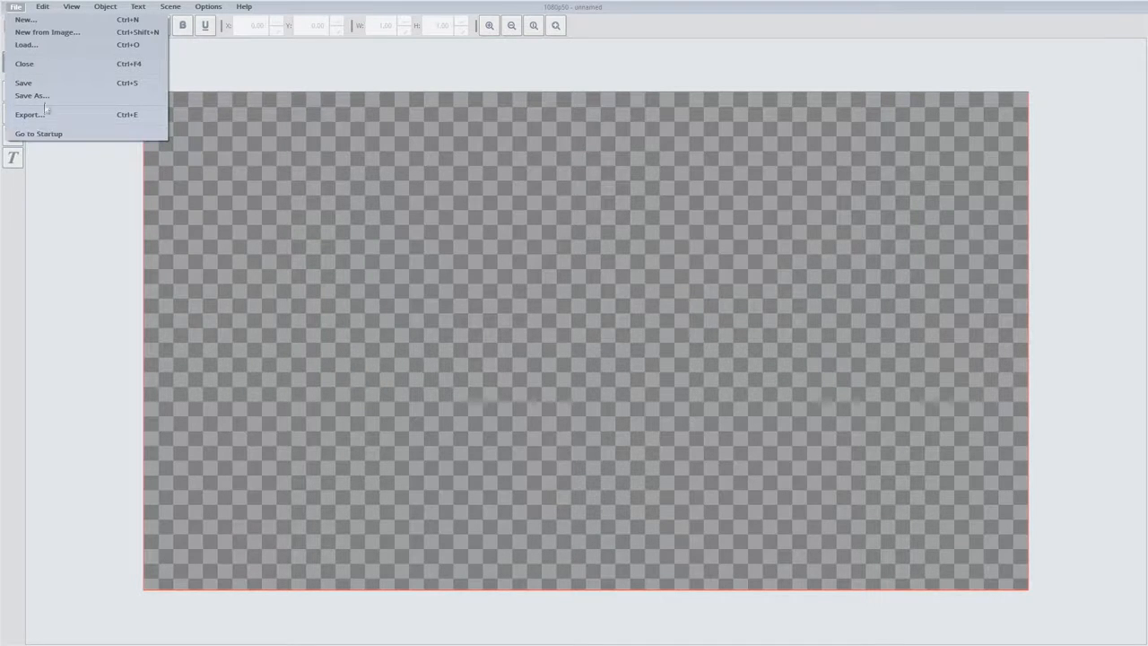
{"action": "mouse_move", "coordinate": [46, 8]}
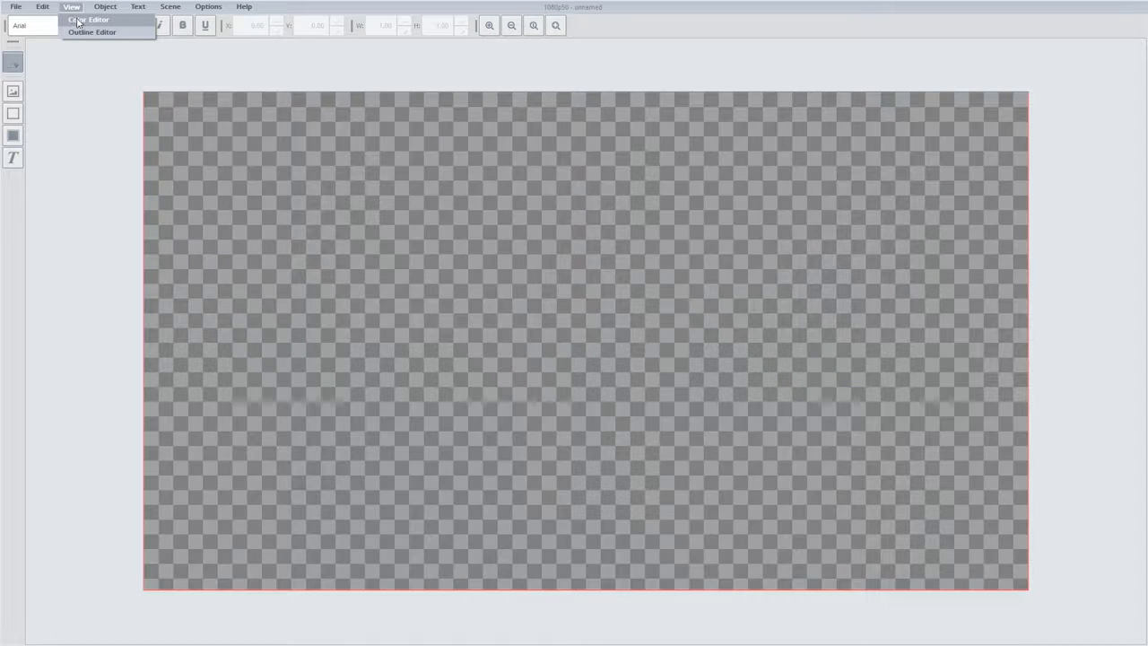
{"action": "left_click", "coordinate": [77, 21]}
{"action": "left_click", "coordinate": [74, 9]}
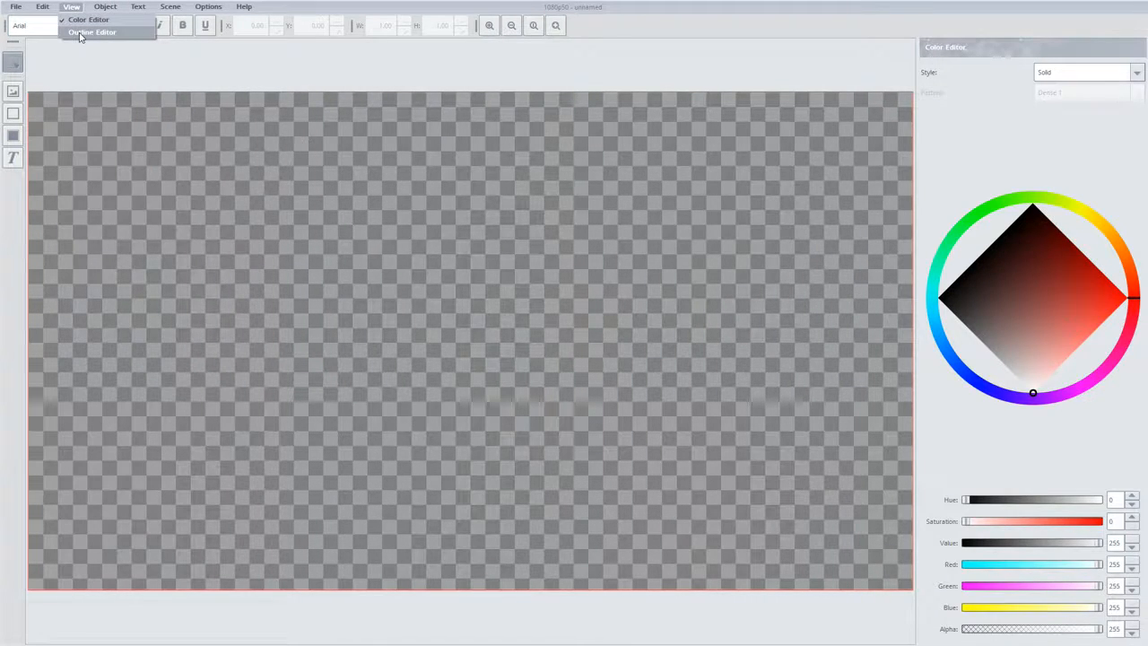
{"action": "left_click", "coordinate": [79, 33]}
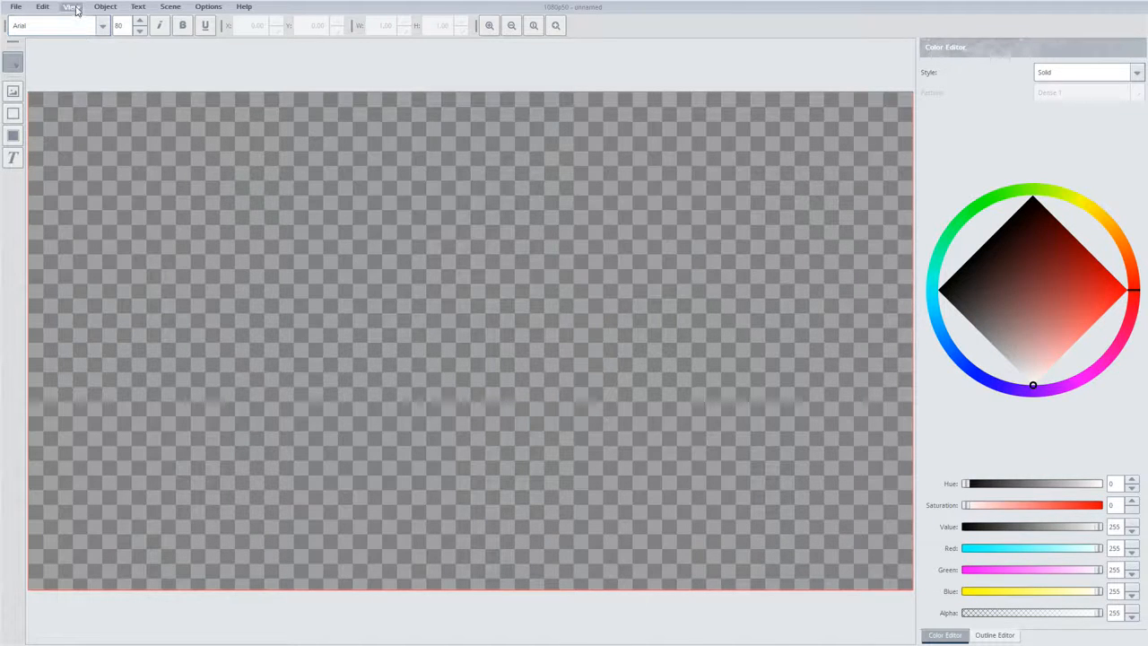
Open the font selection for text, browse the available fonts, and accept the current settings
{"action": "left_click", "coordinate": [105, 7]}
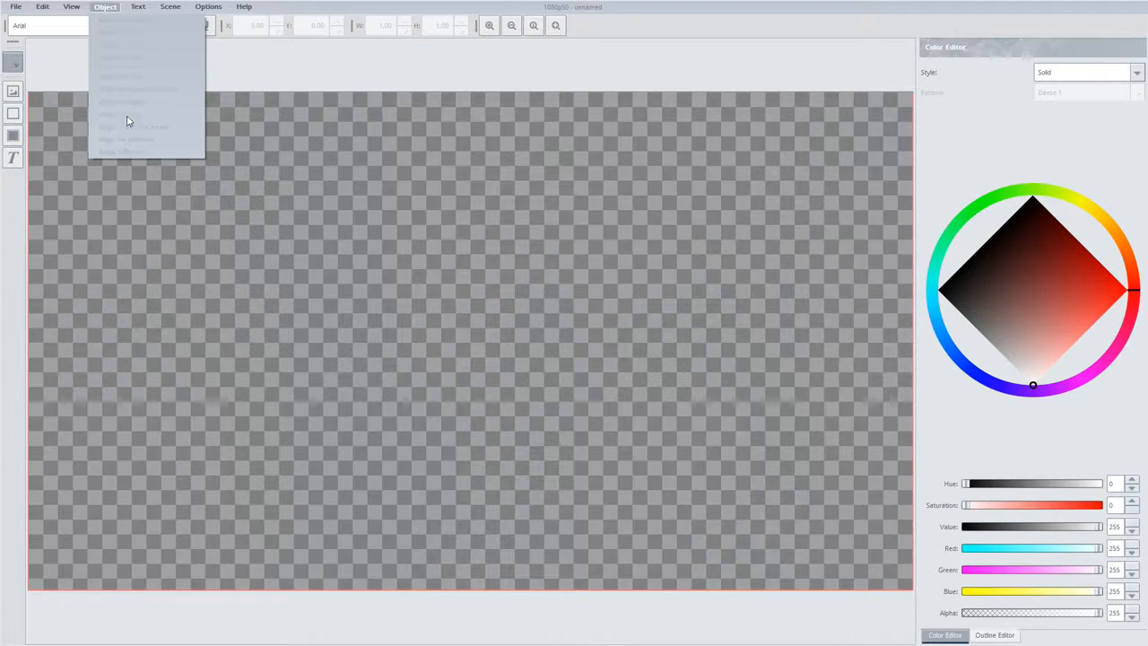
{"action": "mouse_move", "coordinate": [138, 9]}
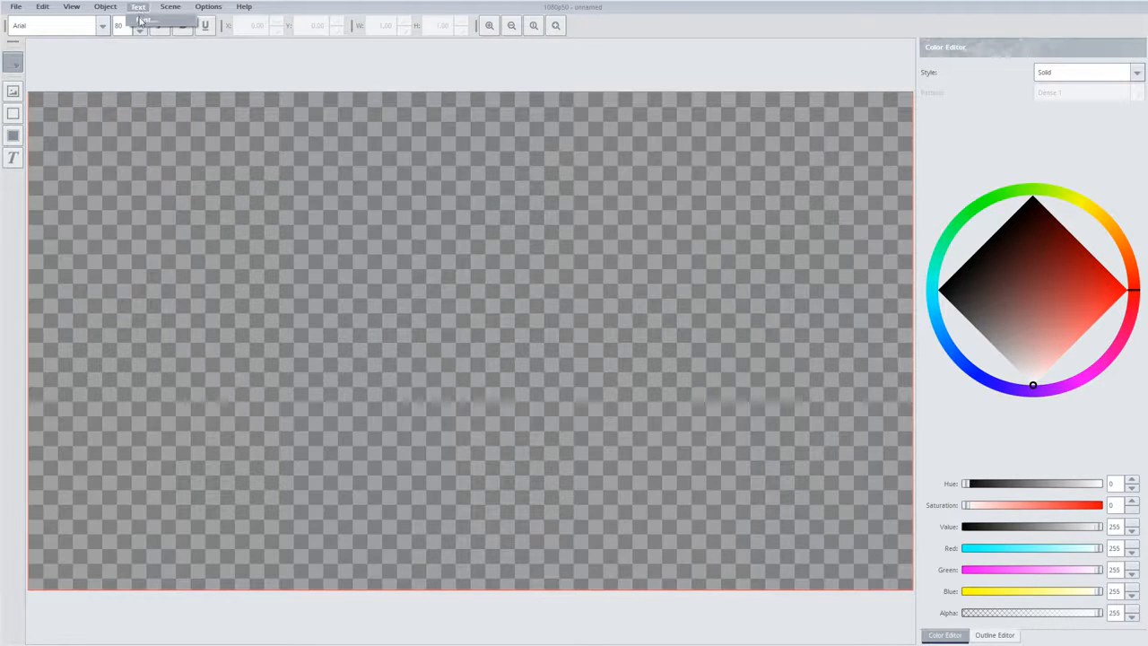
{"action": "left_click", "coordinate": [141, 21]}
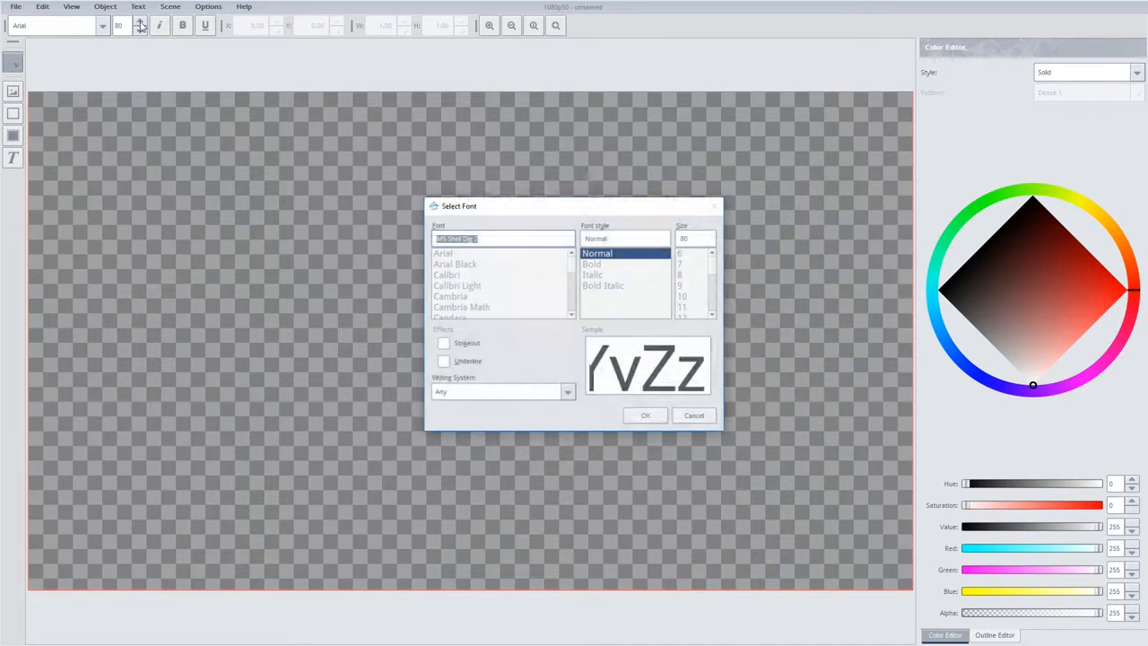
{"action": "left_click_drag", "start_coordinate": [572, 262], "coordinate": [572, 292]}
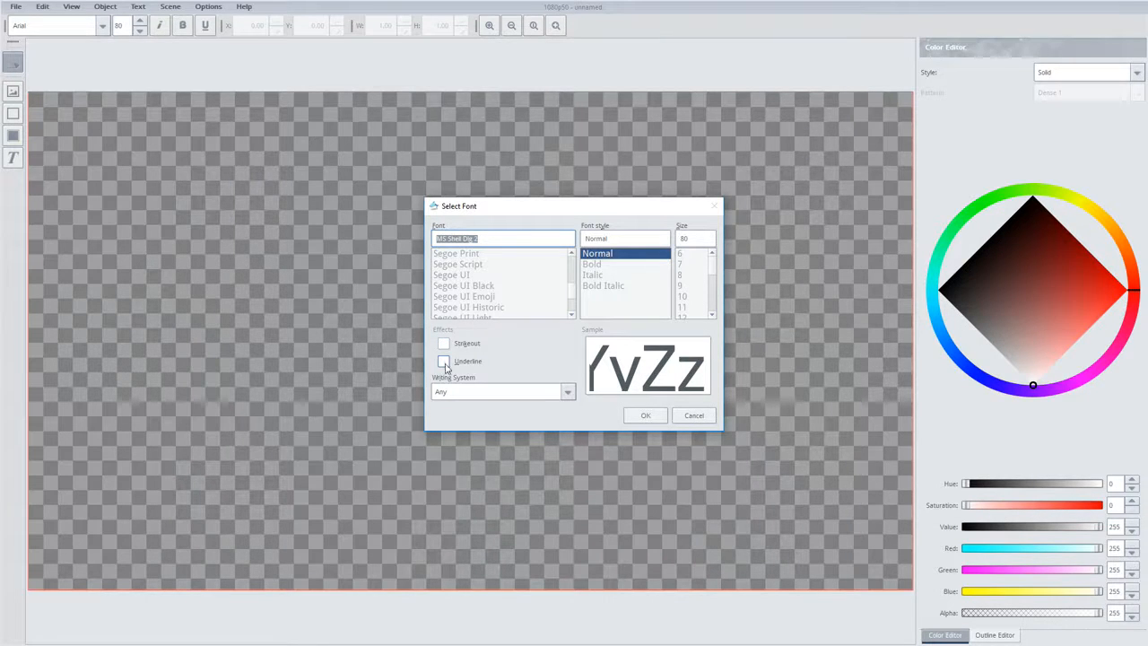
{"action": "left_click", "coordinate": [642, 417]}
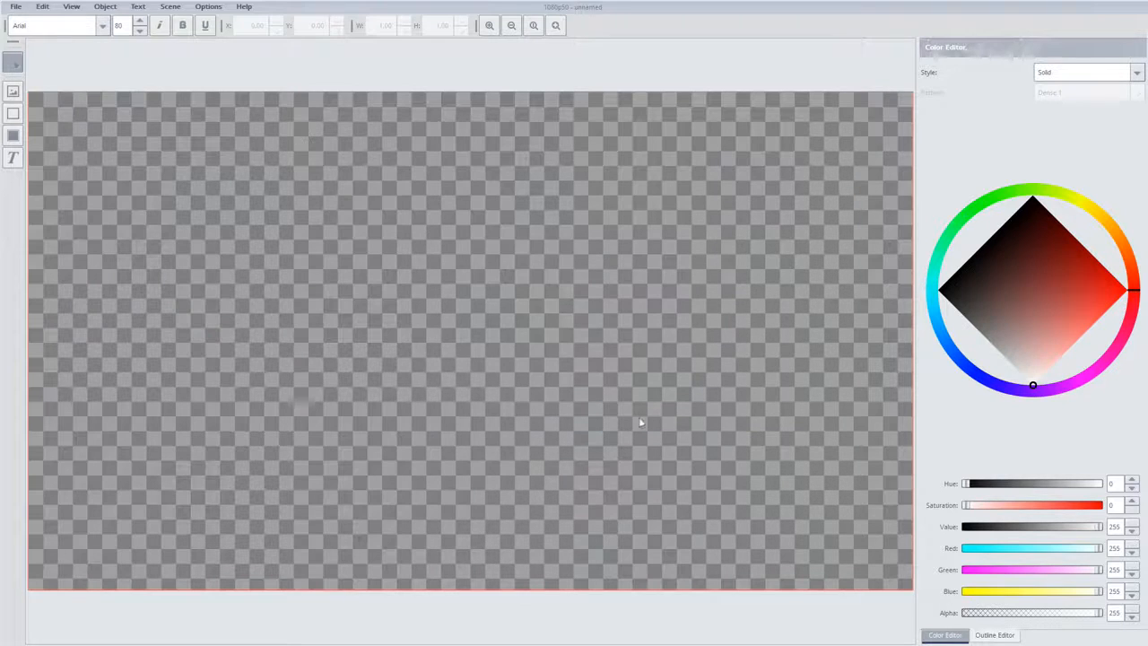
Review the scene's background type and grid size in its properties, and accept them
{"action": "left_click", "coordinate": [171, 7]}
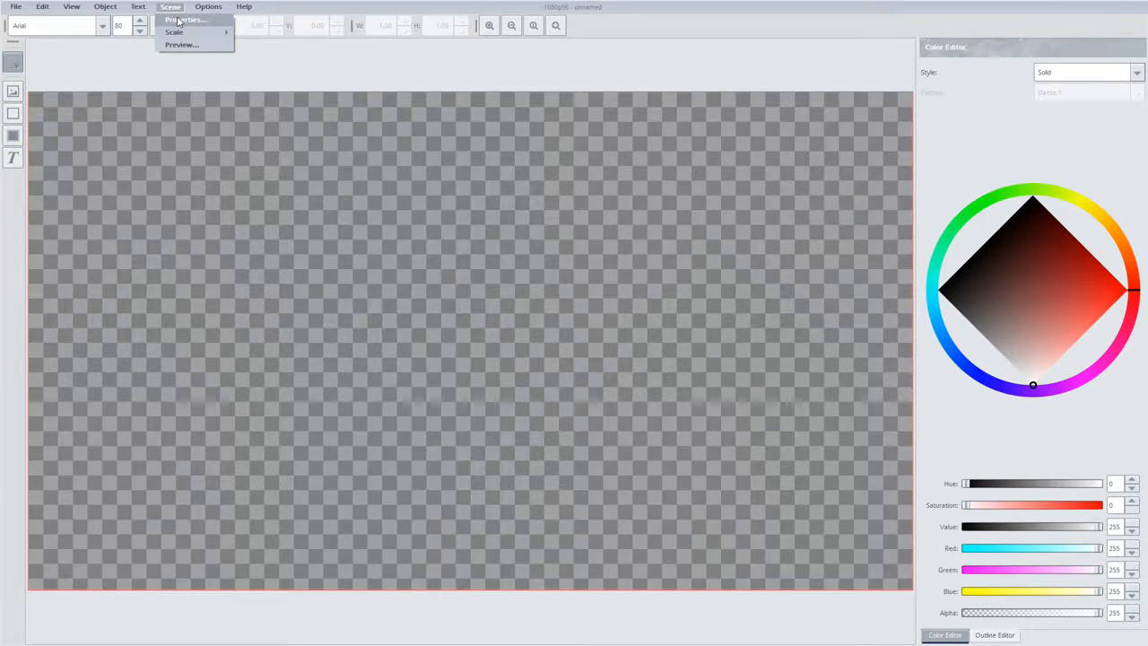
{"action": "left_click", "coordinate": [179, 19]}
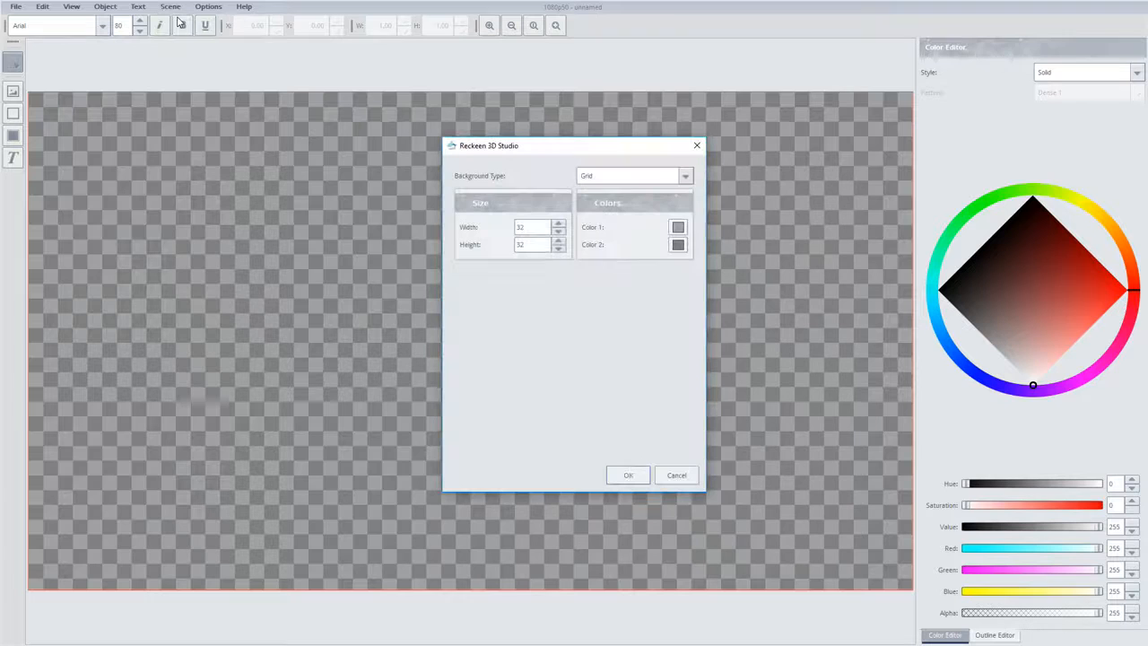
{"action": "double_click", "coordinate": [521, 227]}
{"action": "left_click", "coordinate": [628, 476]}
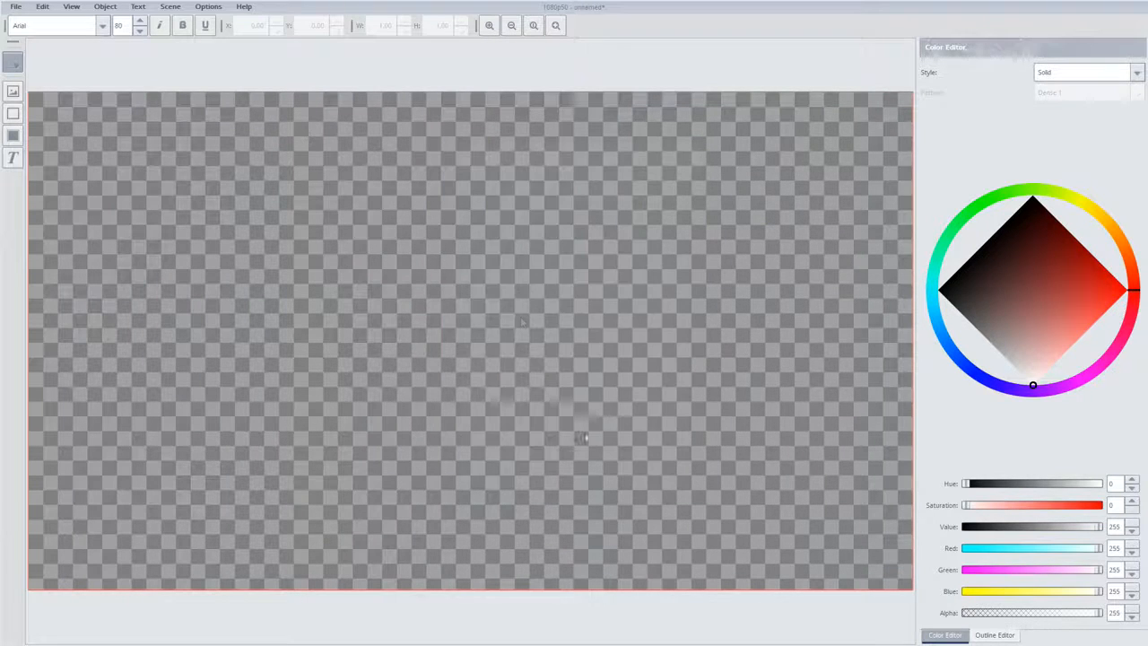
Preview the empty scene and close the preview
{"action": "left_click", "coordinate": [173, 6]}
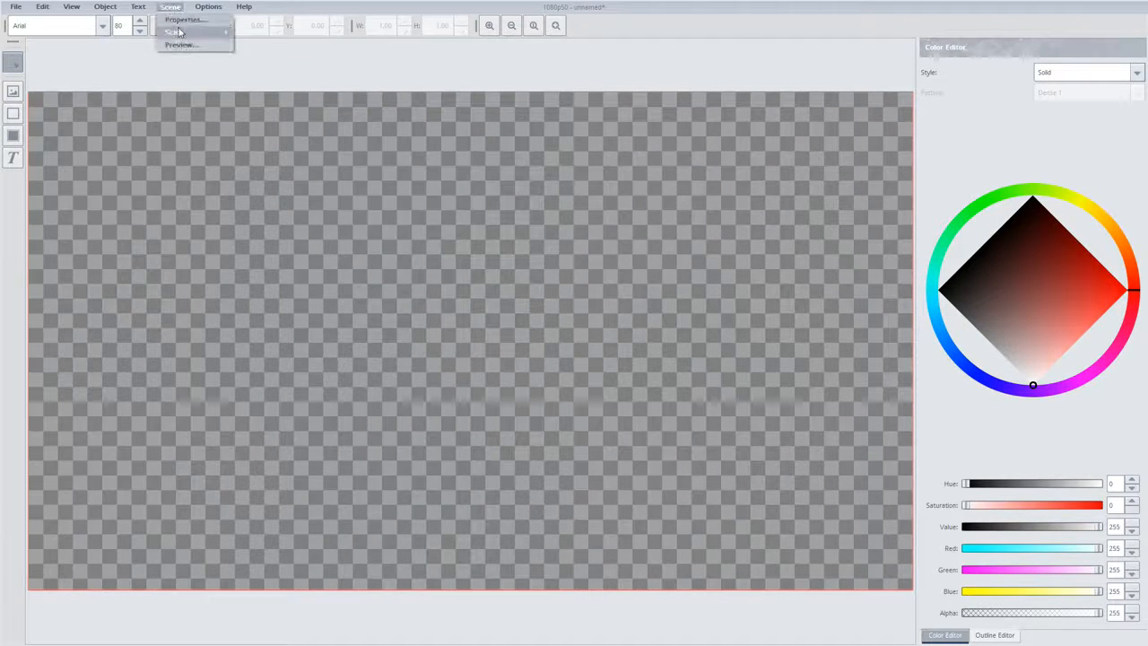
{"action": "mouse_move", "coordinate": [180, 33]}
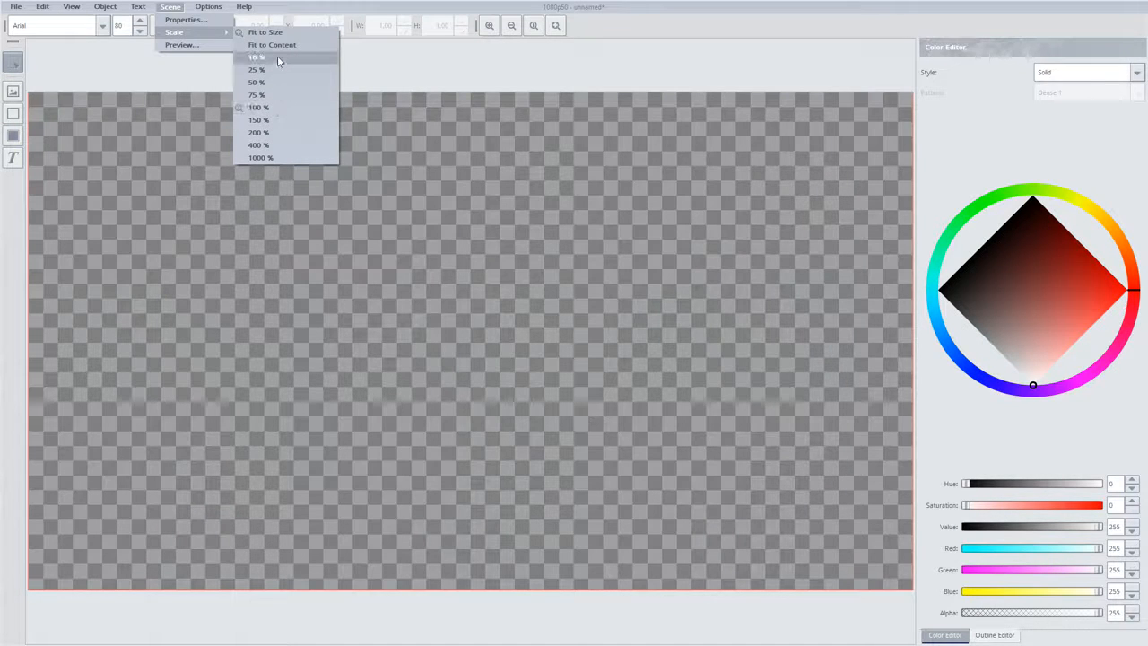
{"action": "left_click", "coordinate": [209, 45]}
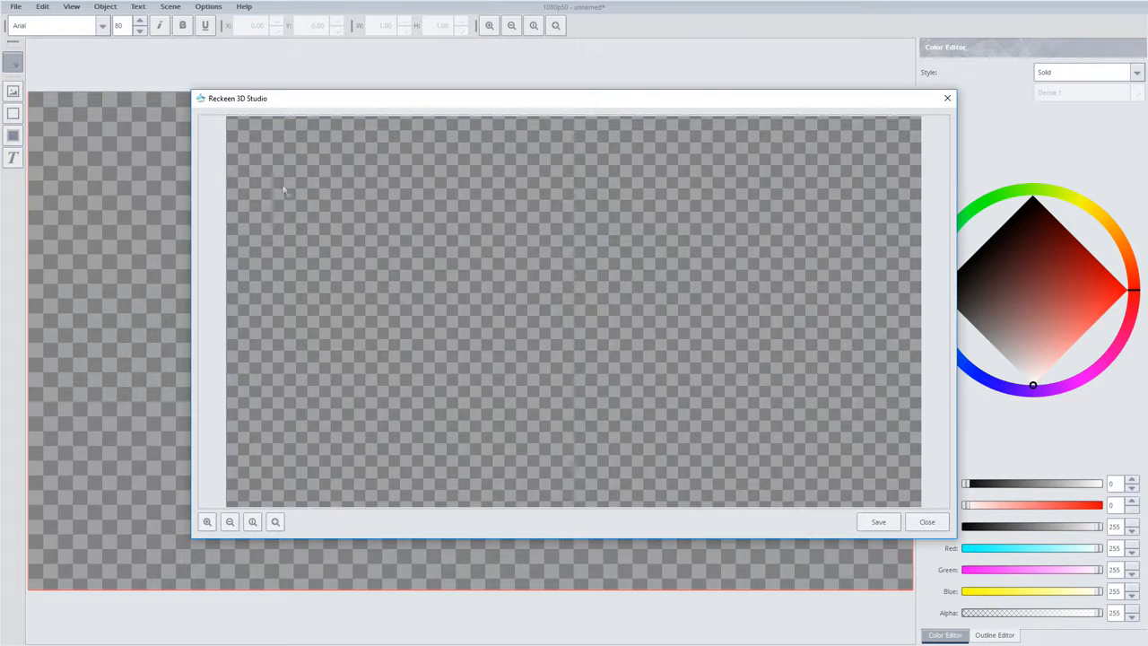
{"action": "left_click", "coordinate": [947, 98]}
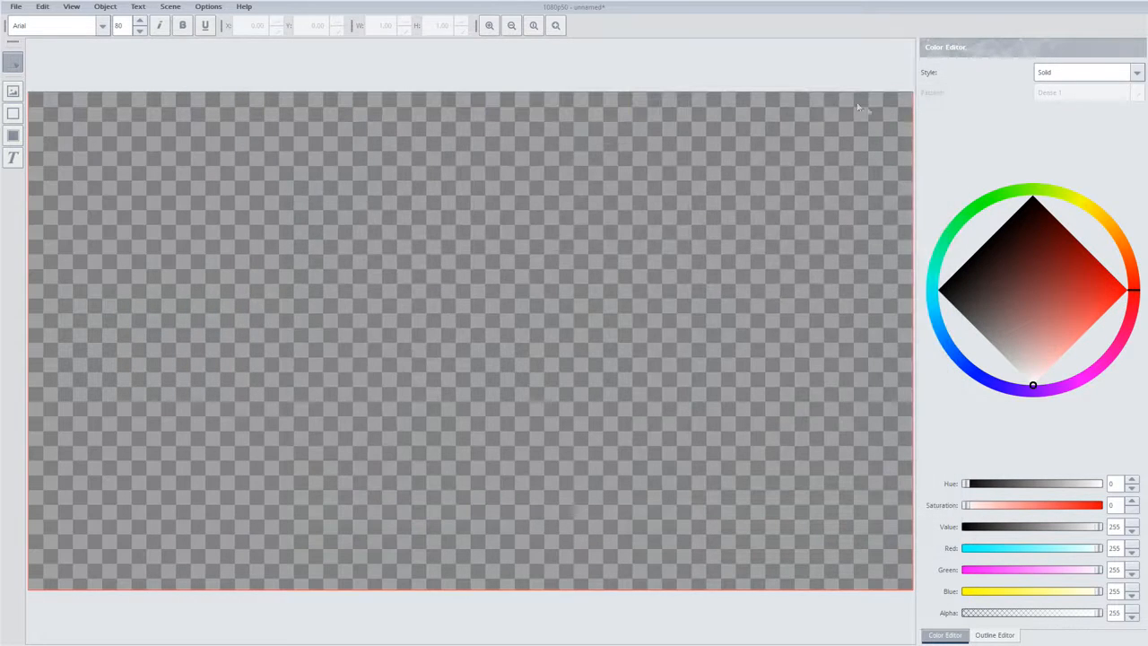
Check the rendering setting in the program configuration without changing it, and look at the available help entries
{"action": "left_click", "coordinate": [209, 7]}
{"action": "mouse_move", "coordinate": [224, 19]}
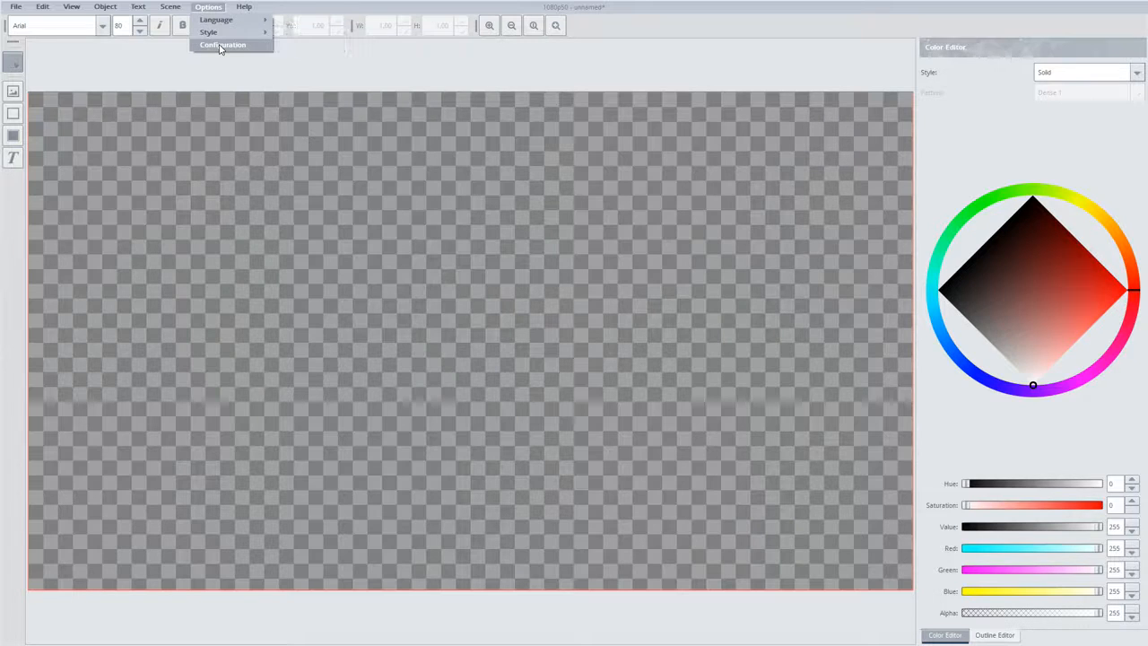
{"action": "left_click", "coordinate": [220, 46]}
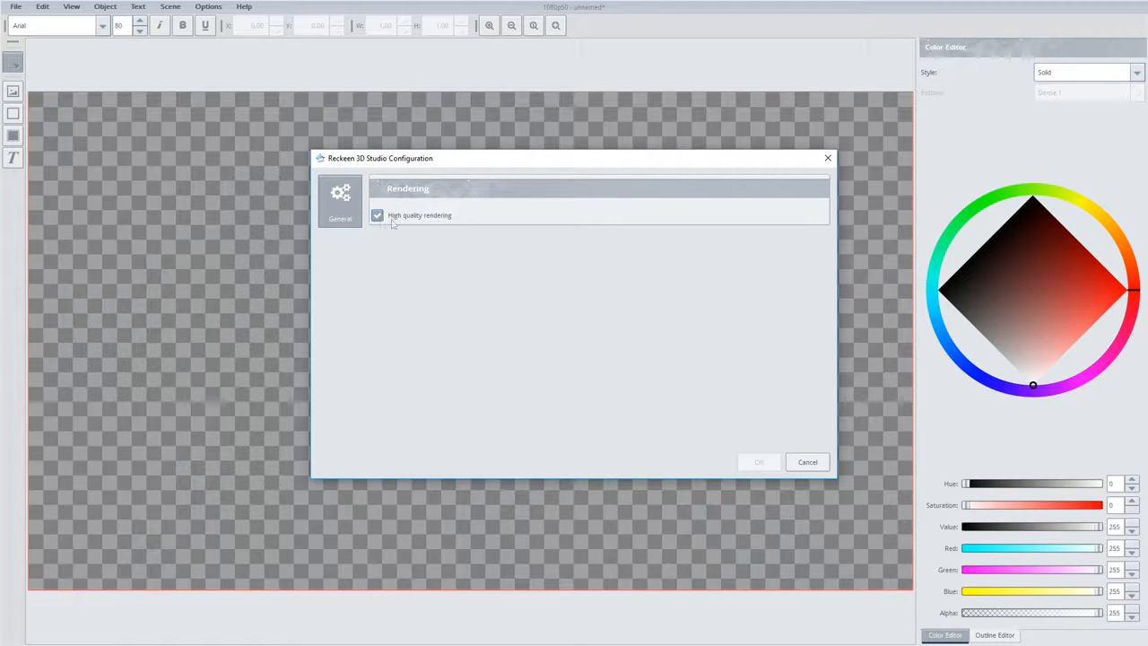
{"action": "left_click", "coordinate": [806, 462]}
{"action": "left_click", "coordinate": [244, 8]}
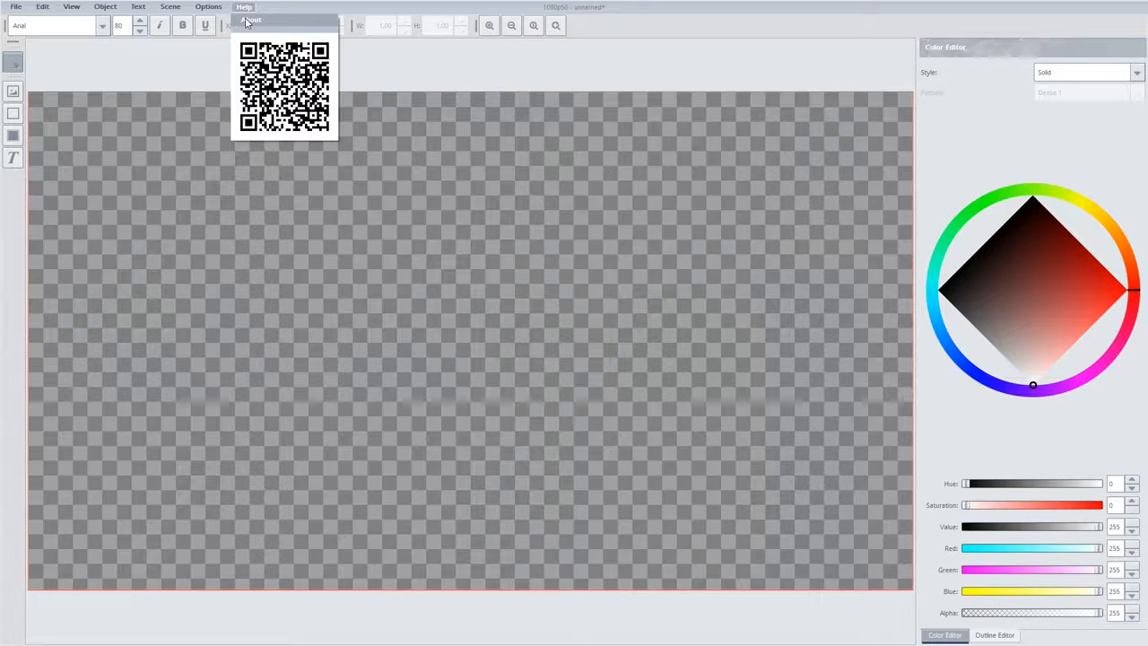
{"action": "left_click", "coordinate": [201, 54]}
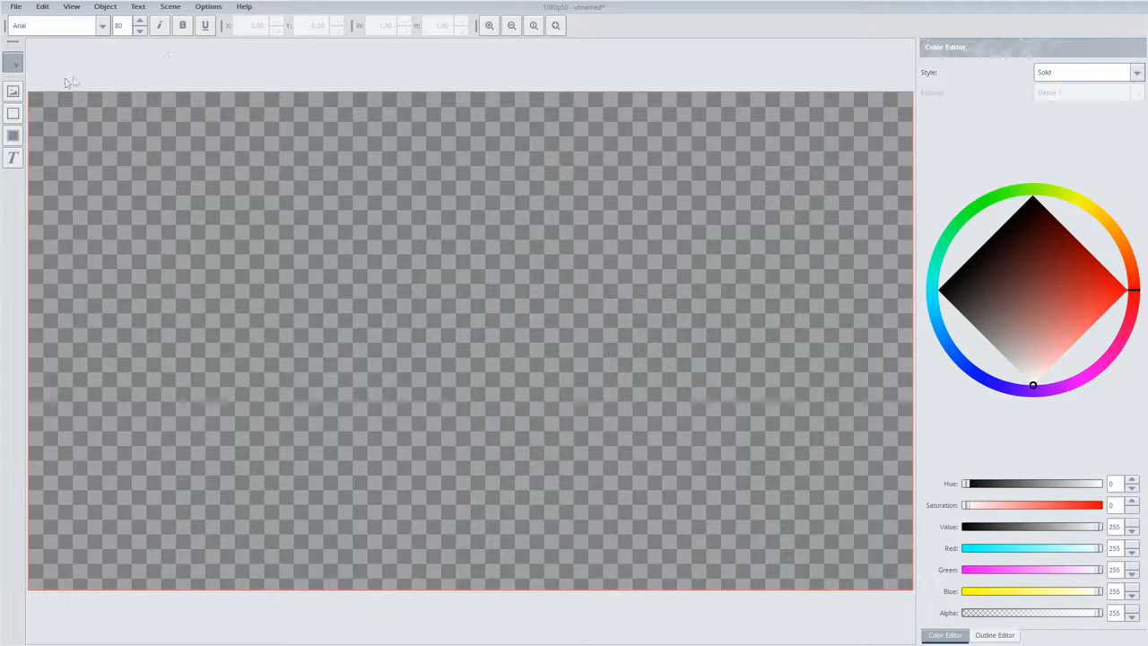
Place the picture DSC04092.JPG from the Mountains folder in the upper-left part of the canvas
{"action": "left_click", "coordinate": [17, 94]}
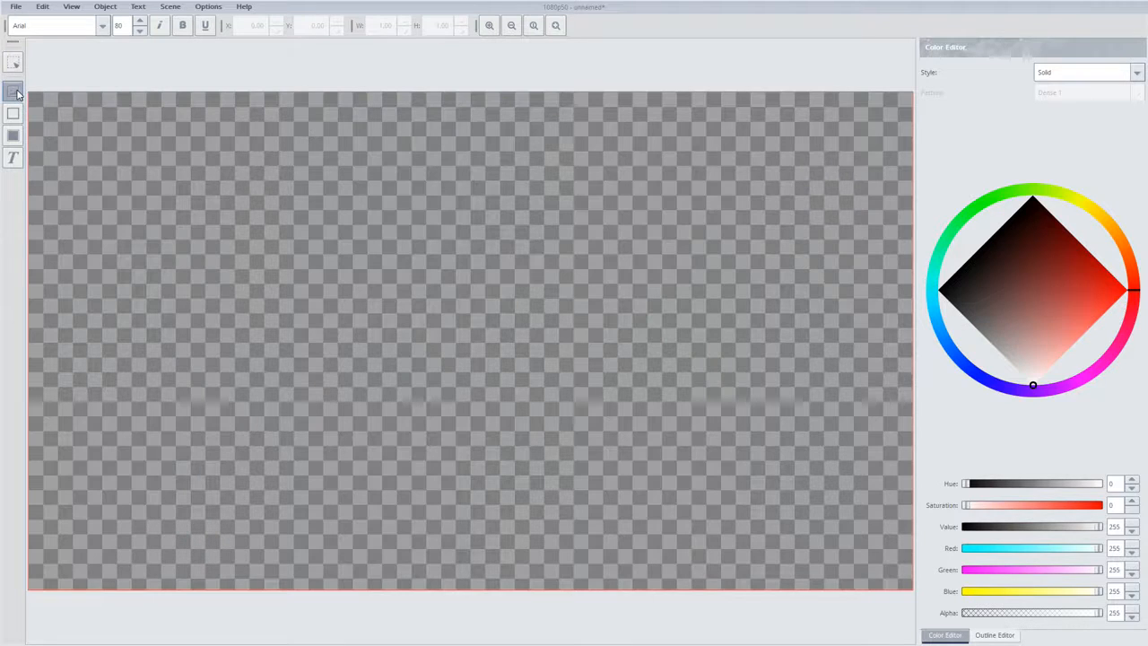
{"action": "left_click", "coordinate": [286, 192]}
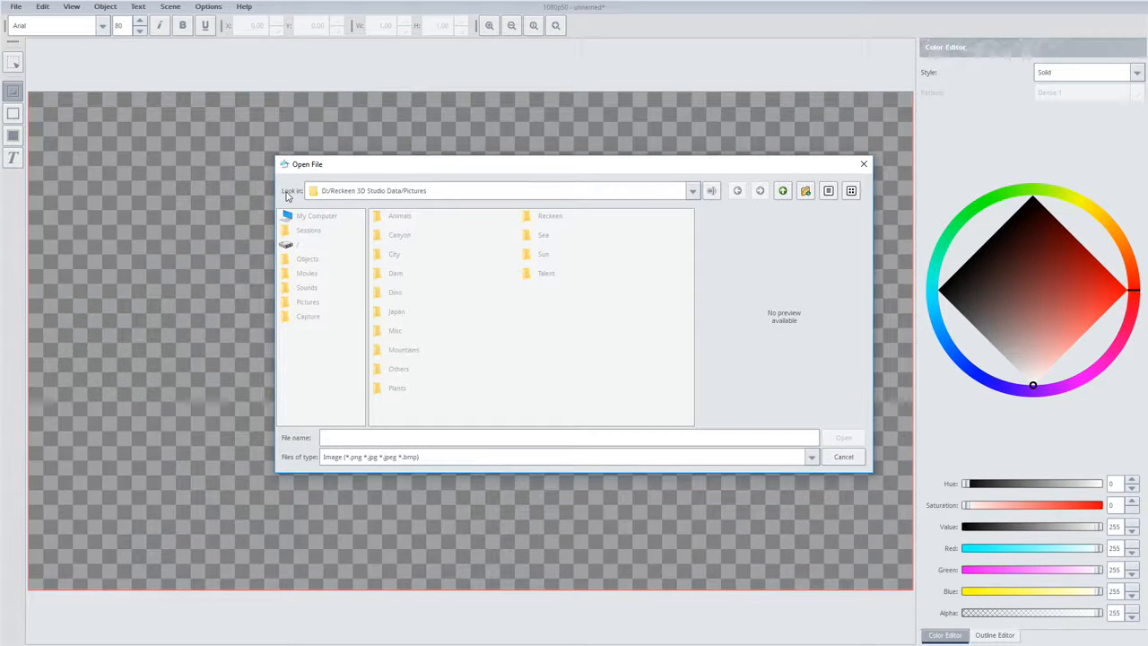
{"action": "double_click", "coordinate": [401, 351]}
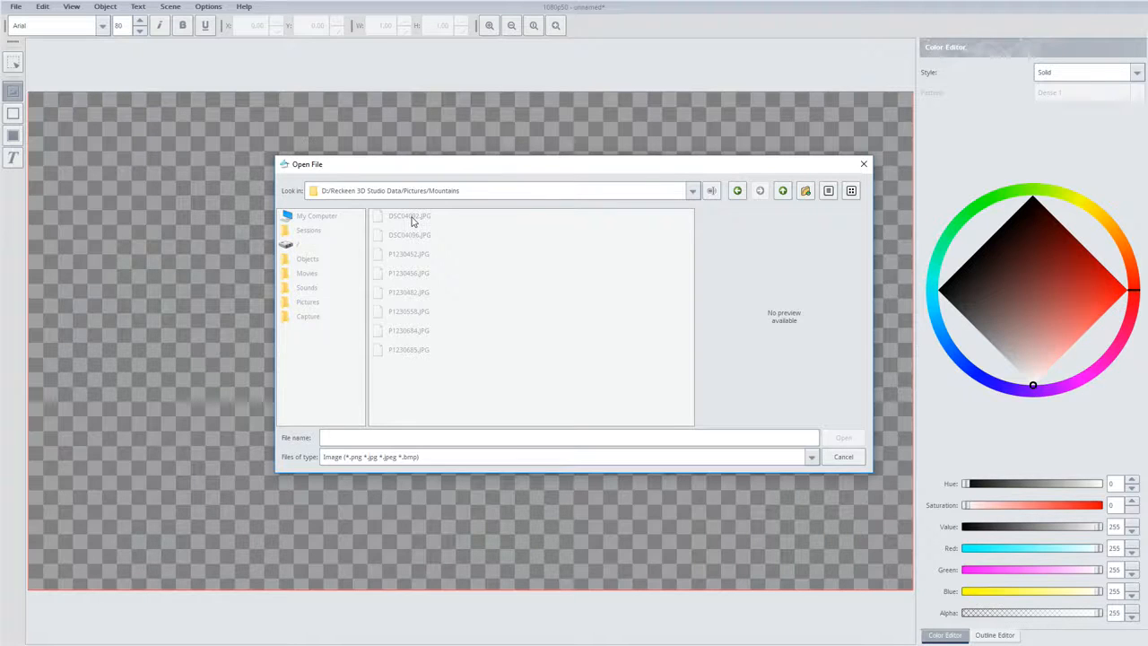
{"action": "double_click", "coordinate": [411, 217]}
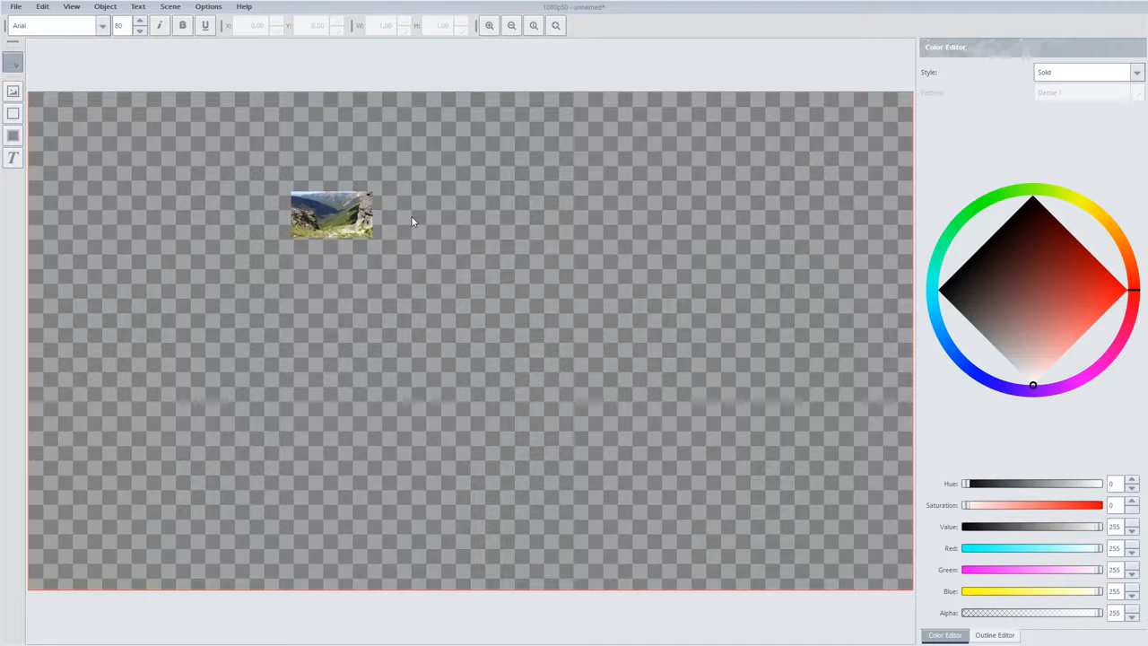
Toggle the Preserve Size on Load option in the mountain picture's properties
{"action": "double_click", "coordinate": [350, 223]}
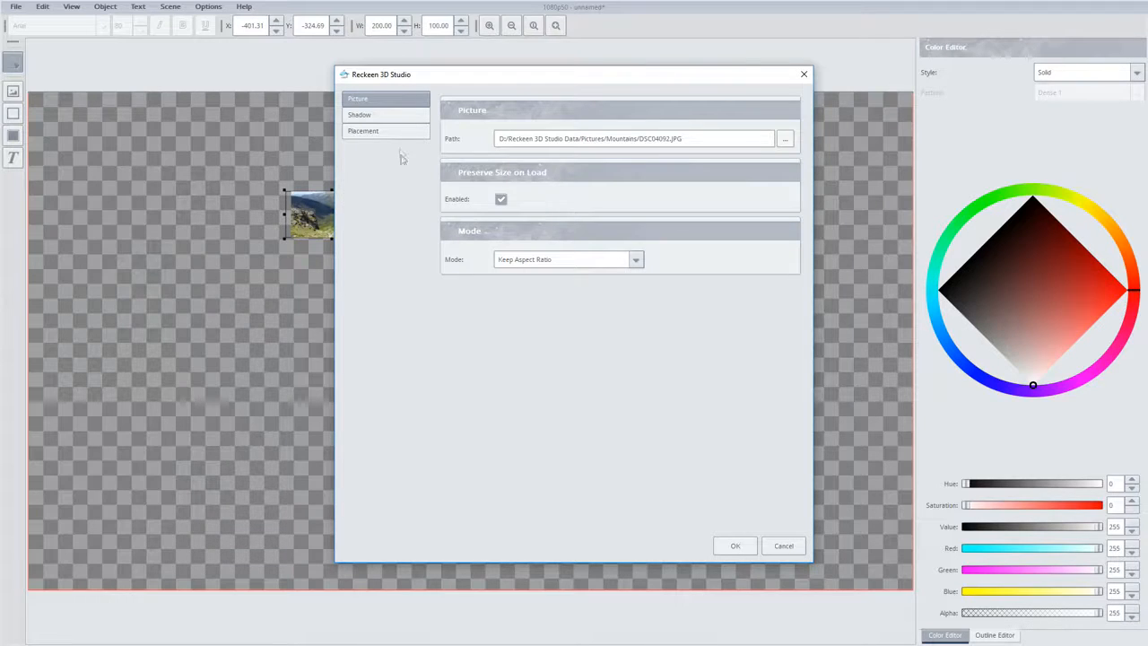
{"action": "left_click", "coordinate": [501, 199]}
Enable the shadow effect for the mountain picture and increase its blur radius
{"action": "left_click", "coordinate": [359, 116]}
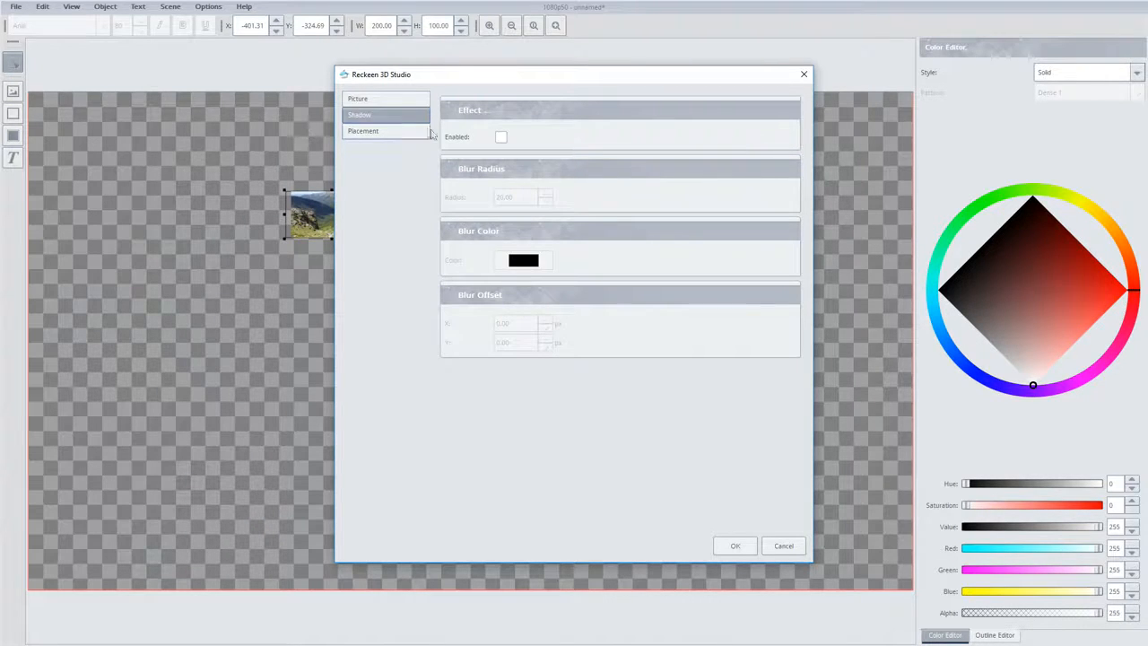
{"action": "left_click_drag", "start_coordinate": [496, 79], "coordinate": [589, 84]}
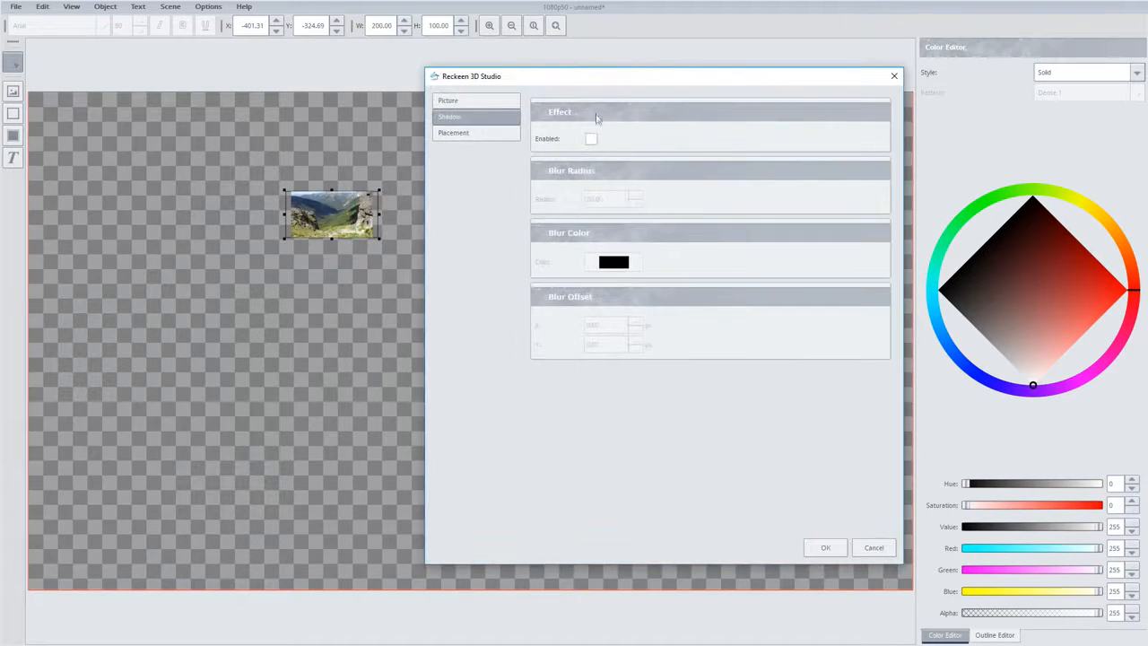
{"action": "left_click", "coordinate": [591, 138]}
{"action": "left_click", "coordinate": [606, 202]}
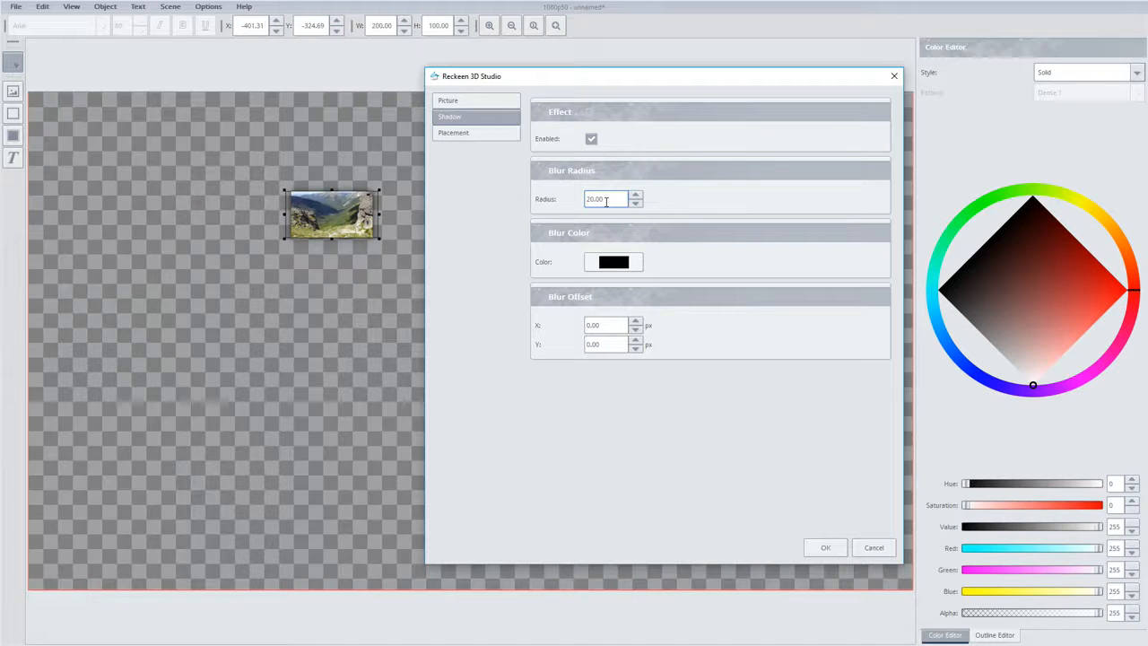
{"action": "scroll", "coordinate": [606, 202], "scroll_direction": "up", "scroll_amount": 7}
Set the shadow's blur color to pure red (red 255, green 0, blue 0)
{"action": "left_click", "coordinate": [614, 263]}
{"action": "left_click_drag", "start_coordinate": [557, 307], "coordinate": [642, 323]}
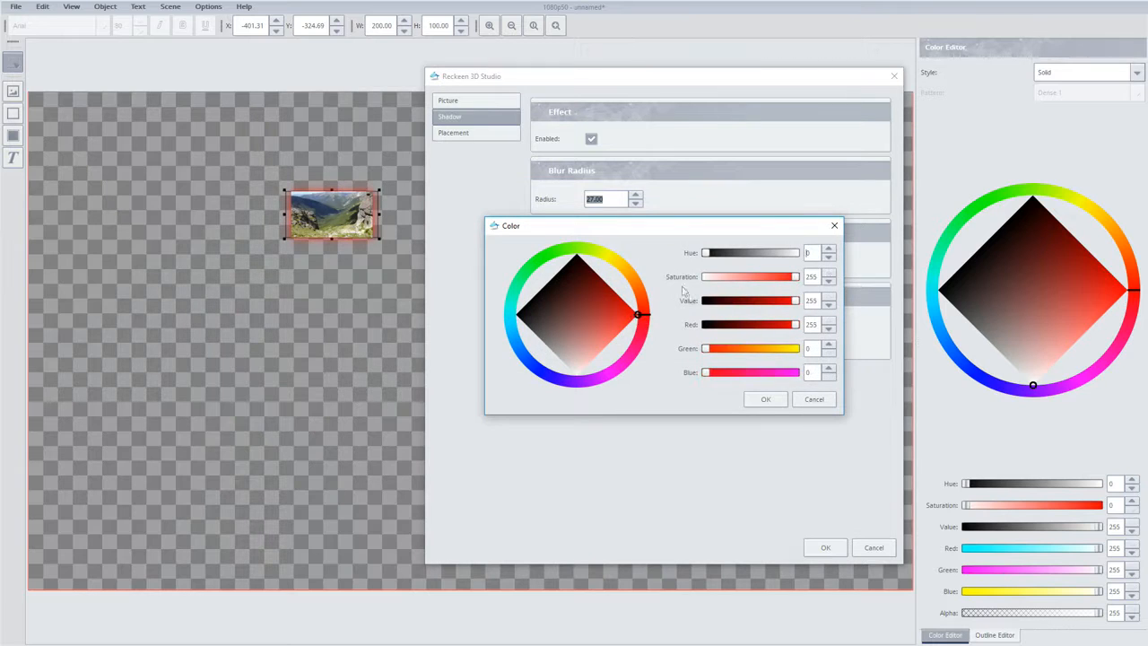
{"action": "left_click", "coordinate": [765, 399]}
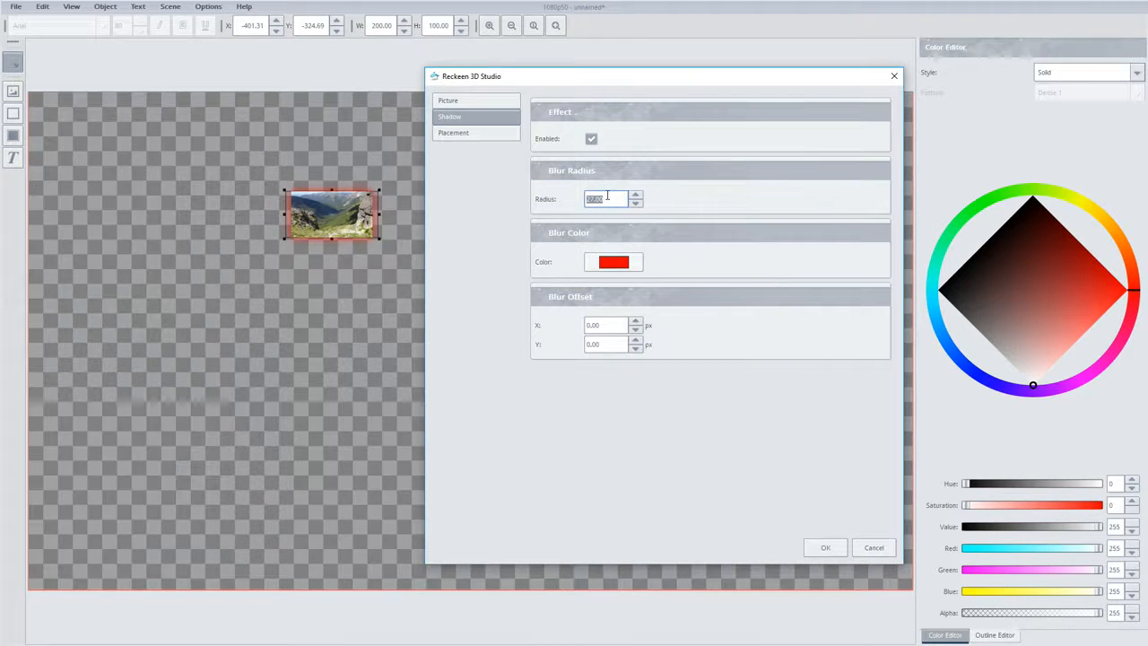
Offset the mountain picture's shadow by 41 px in X and 31 px in Y
{"action": "double_click", "coordinate": [608, 322]}
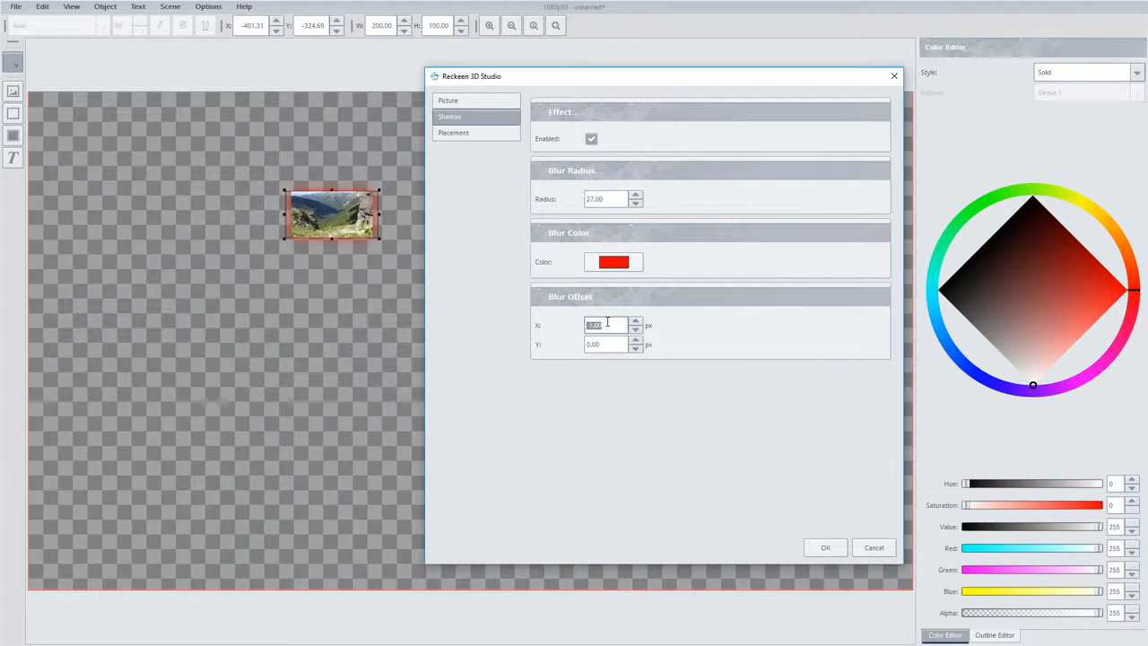
{"action": "scroll", "coordinate": [607, 322], "scroll_direction": "down", "scroll_amount": 14}
{"action": "scroll", "coordinate": [607, 322], "scroll_direction": "up", "scroll_amount": 15}
{"action": "scroll", "coordinate": [607, 322], "scroll_direction": "up", "scroll_amount": 5}
{"action": "scroll", "coordinate": [607, 322], "scroll_direction": "up", "scroll_amount": 20}
{"action": "double_click", "coordinate": [601, 345]}
{"action": "scroll", "coordinate": [601, 345], "scroll_direction": "up", "scroll_amount": 17}
{"action": "scroll", "coordinate": [600, 345], "scroll_direction": "up", "scroll_amount": 14}
Increase the picture shadow's blur radius and apply the picture's properties
{"action": "double_click", "coordinate": [611, 198]}
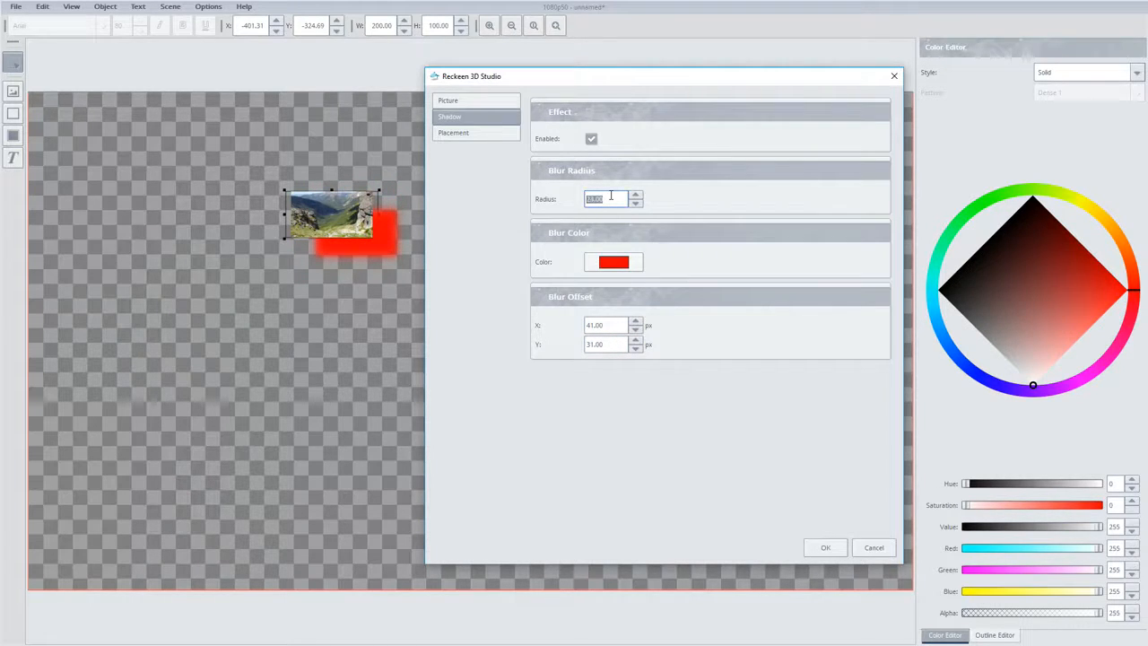
{"action": "scroll", "coordinate": [611, 198], "scroll_direction": "up", "scroll_amount": 4}
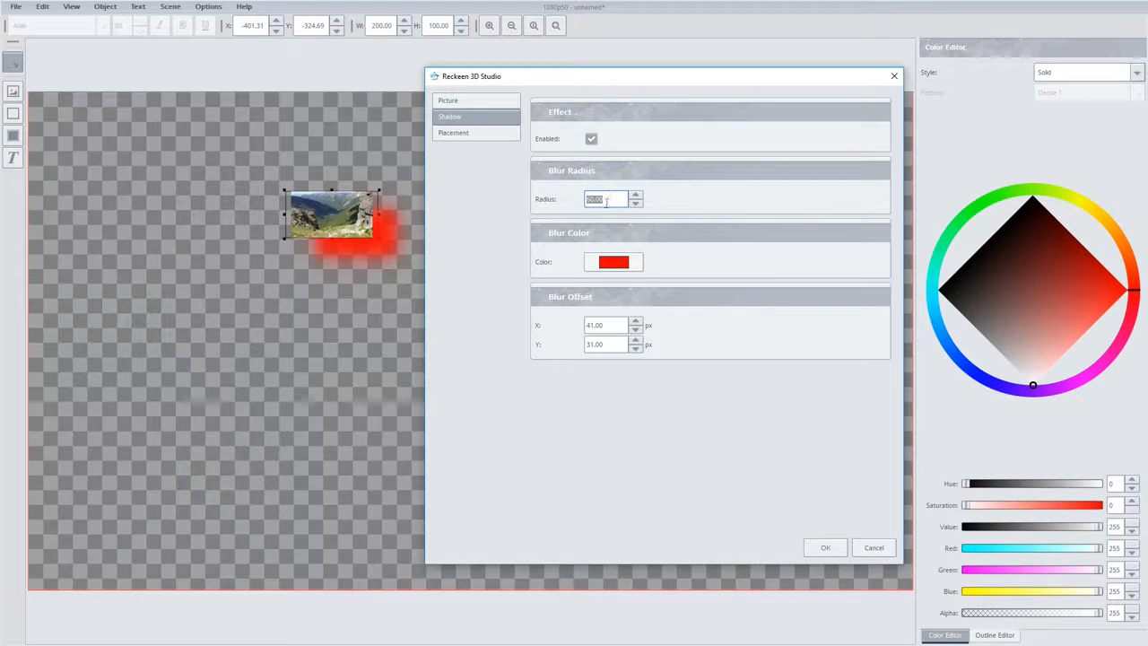
{"action": "left_click", "coordinate": [821, 547]}
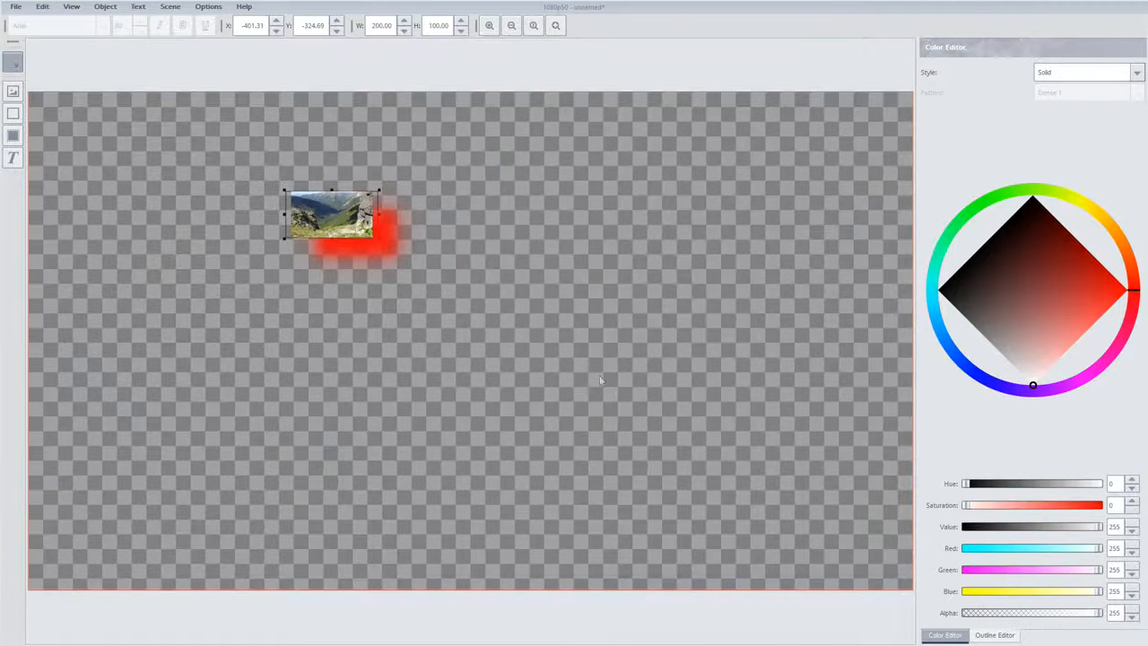
Add a frame just right of the canvas centre and size it to about 369 by 295 px
{"action": "left_click", "coordinate": [13, 113]}
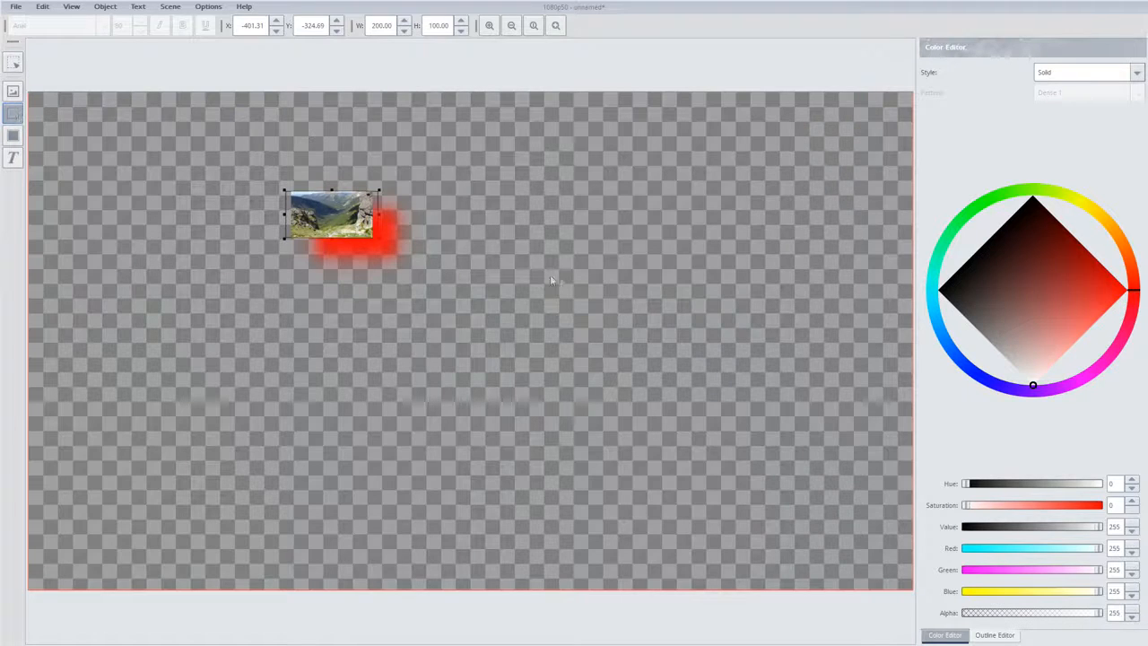
{"action": "left_click", "coordinate": [602, 280]}
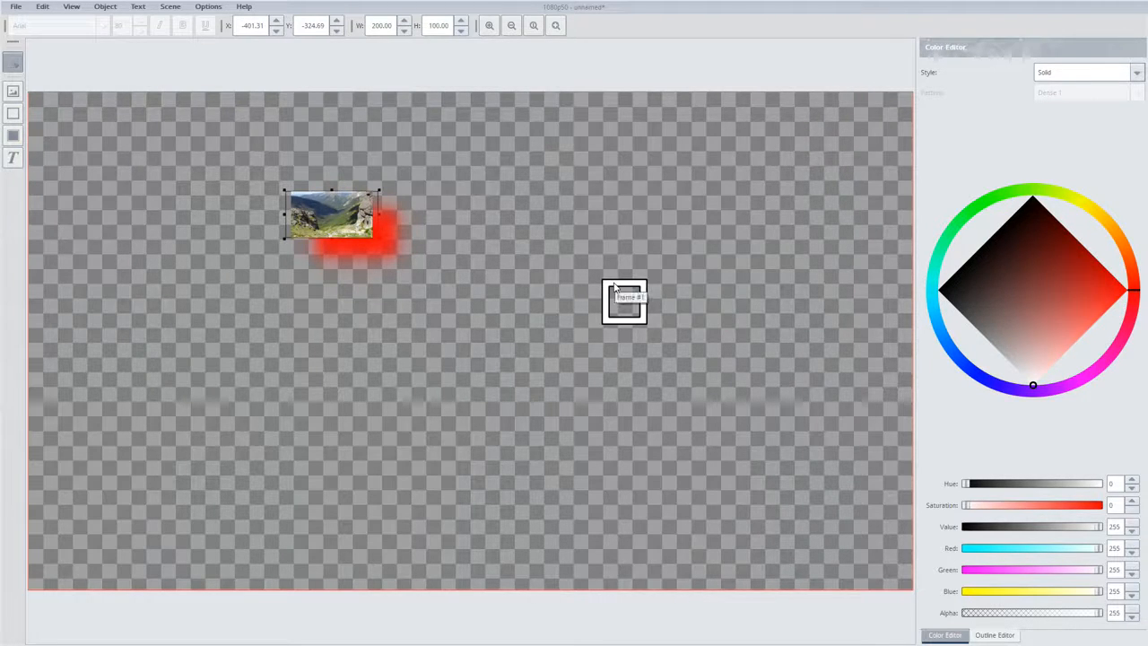
{"action": "left_click_drag", "start_coordinate": [615, 286], "coordinate": [687, 377]}
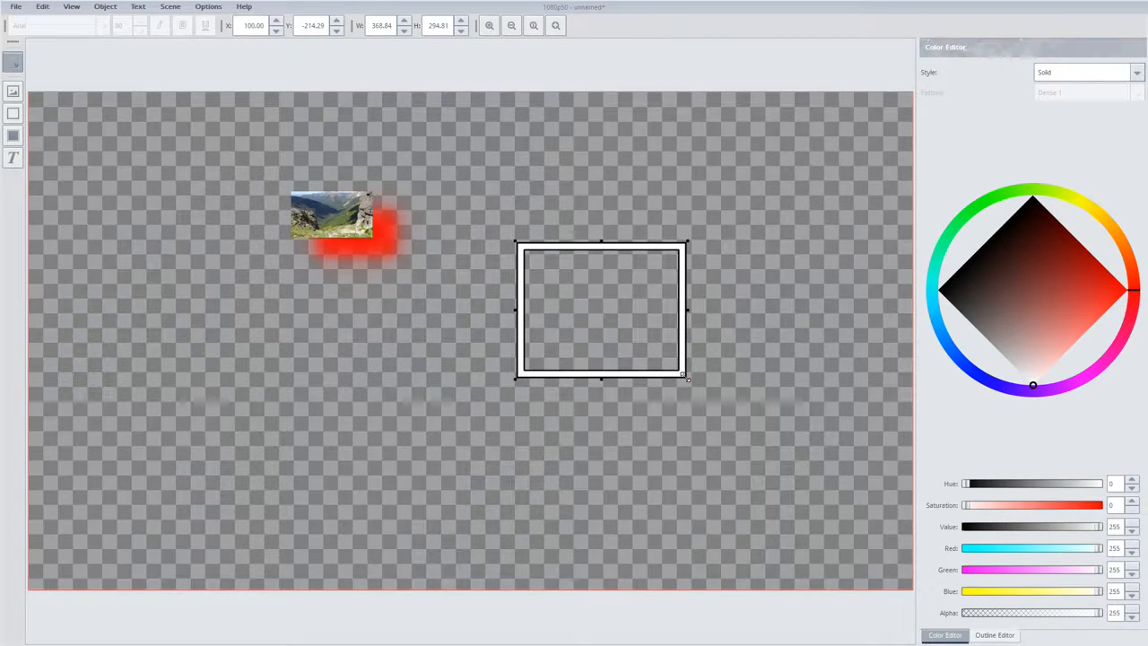
Increase the new frame's border width so that the white border becomes clearly thicker
{"action": "double_click", "coordinate": [577, 248]}
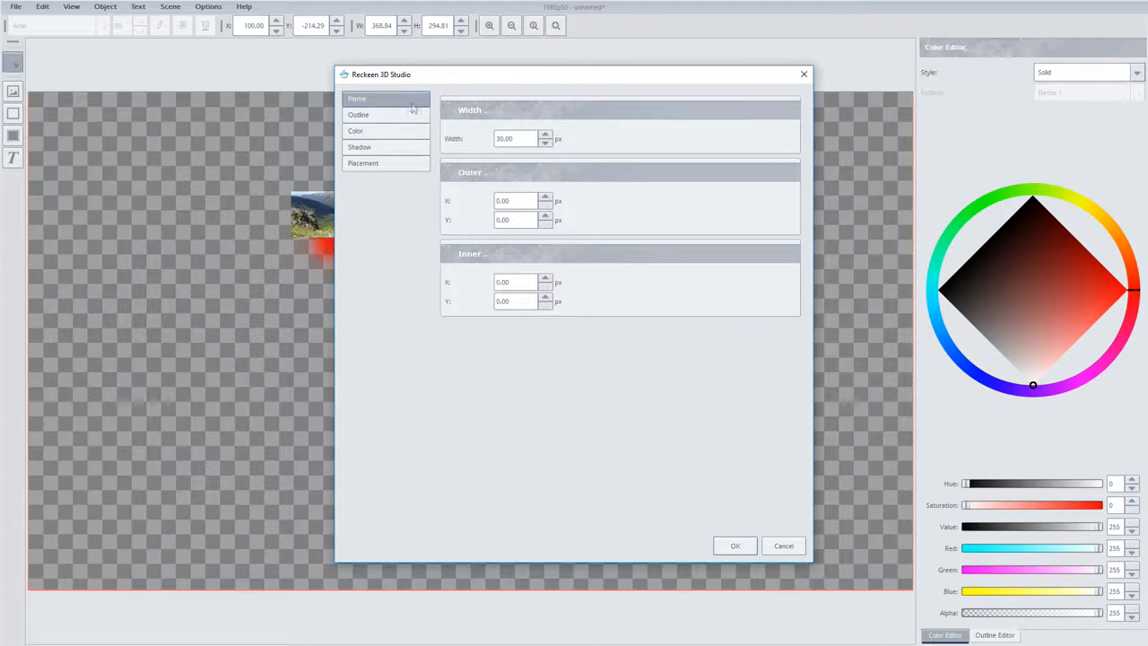
{"action": "left_click_drag", "start_coordinate": [523, 79], "coordinate": [206, 97]}
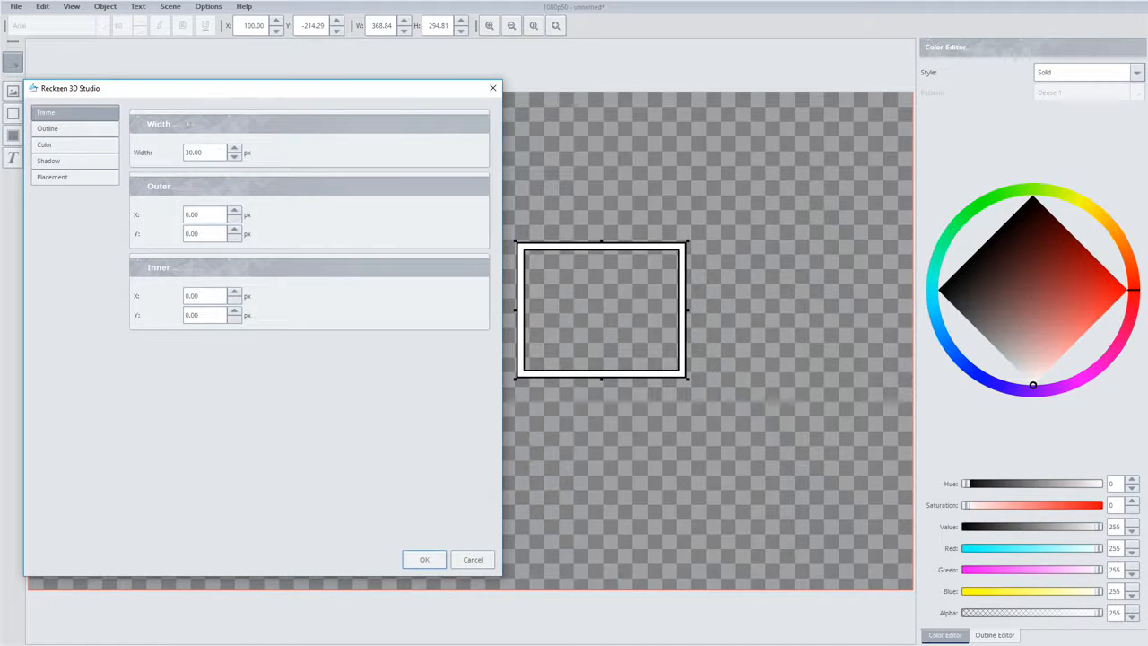
{"action": "double_click", "coordinate": [203, 152]}
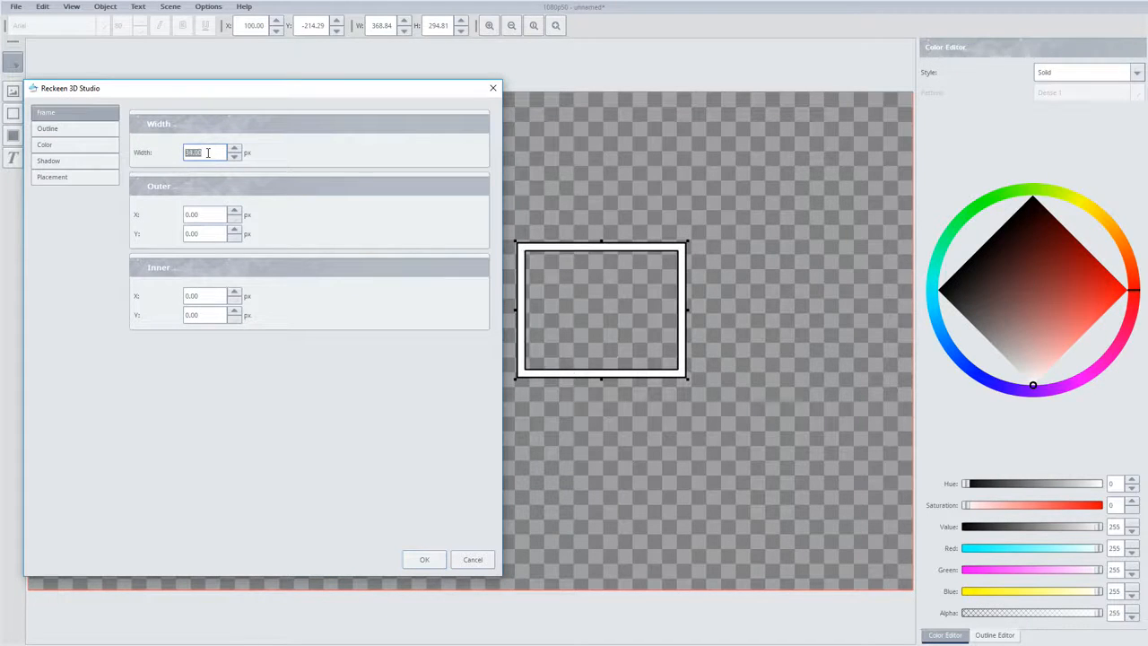
{"action": "scroll", "coordinate": [207, 152], "scroll_direction": "up", "scroll_amount": 10}
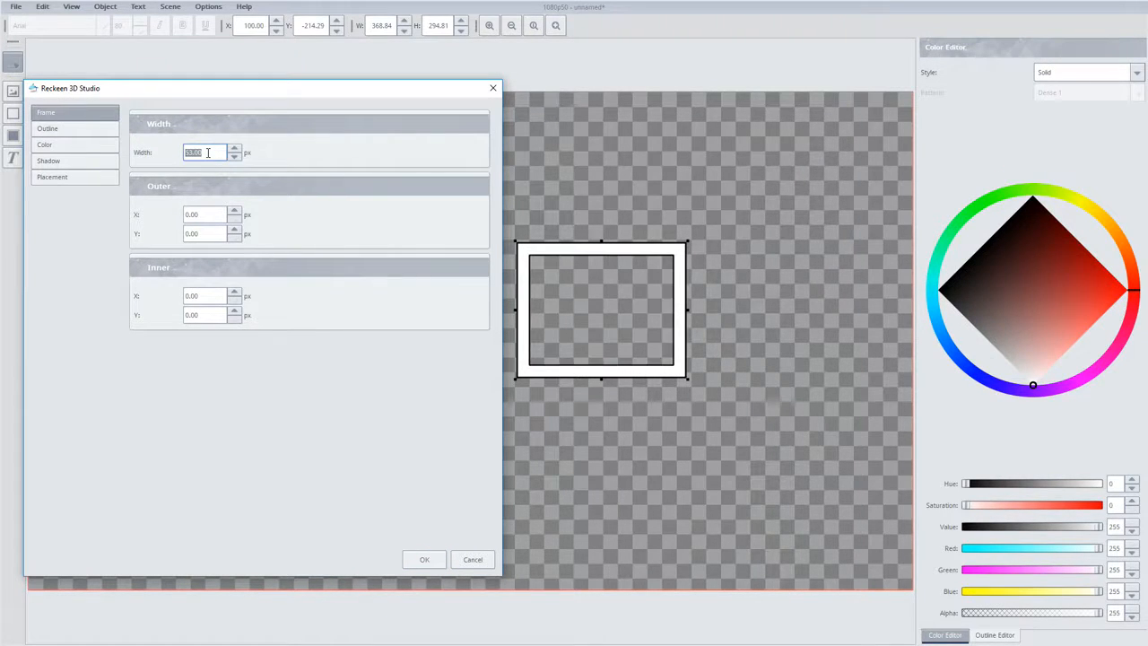
{"action": "scroll", "coordinate": [207, 153], "scroll_direction": "up", "scroll_amount": 5}
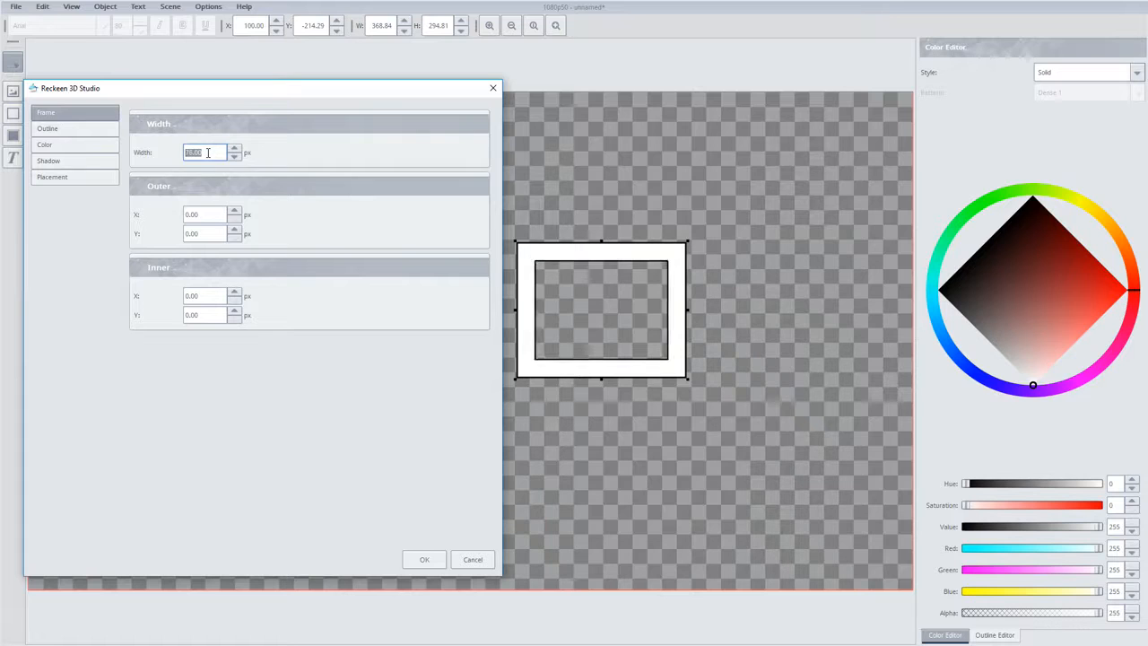
Try different X values for the frame's outer and inner edges
{"action": "double_click", "coordinate": [202, 214]}
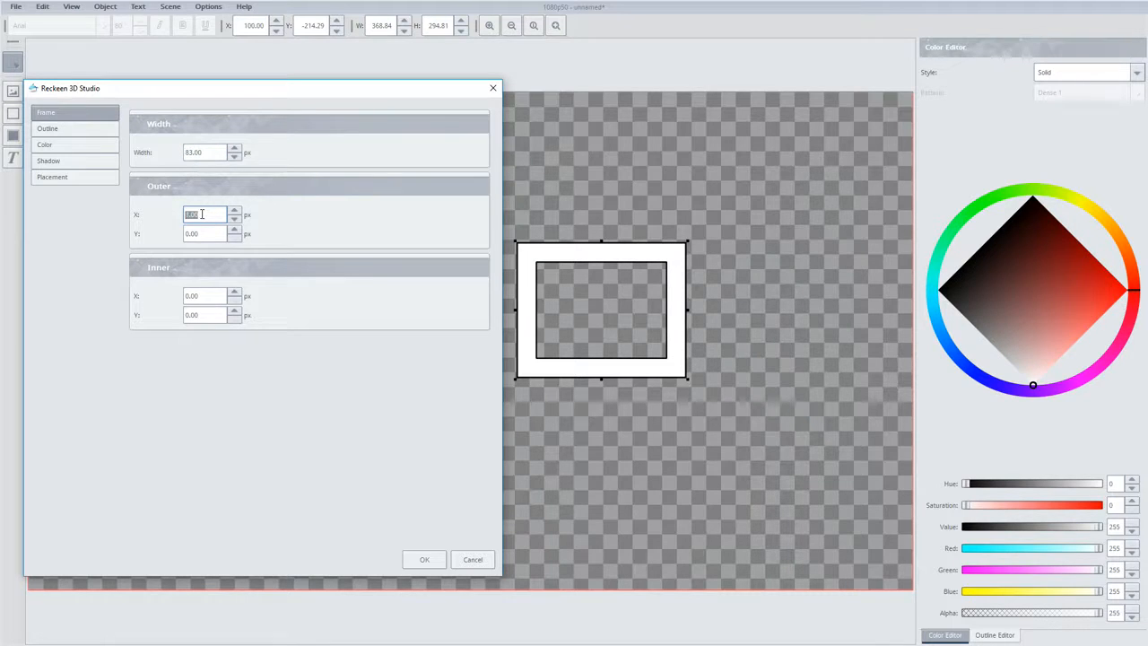
{"action": "double_click", "coordinate": [212, 295]}
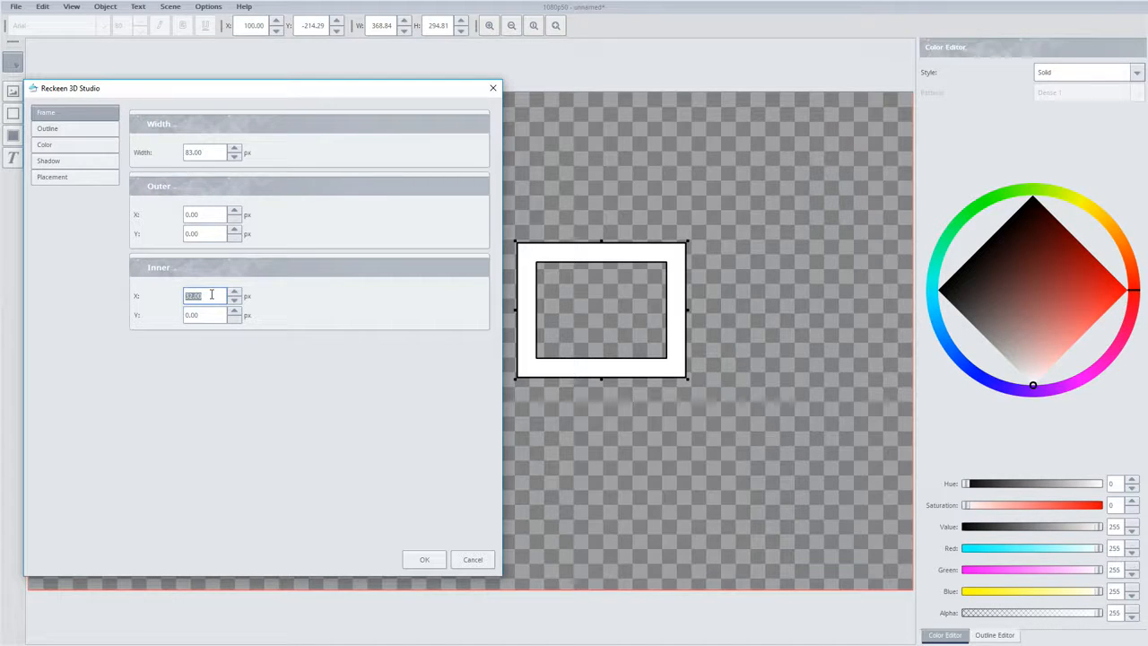
{"action": "scroll", "coordinate": [212, 295], "scroll_direction": "up", "scroll_amount": 5}
Set the frame's outline to a pure red Dash Line with a width of 1.00
{"action": "left_click", "coordinate": [63, 133]}
{"action": "left_click_drag", "start_coordinate": [194, 379], "coordinate": [300, 385]}
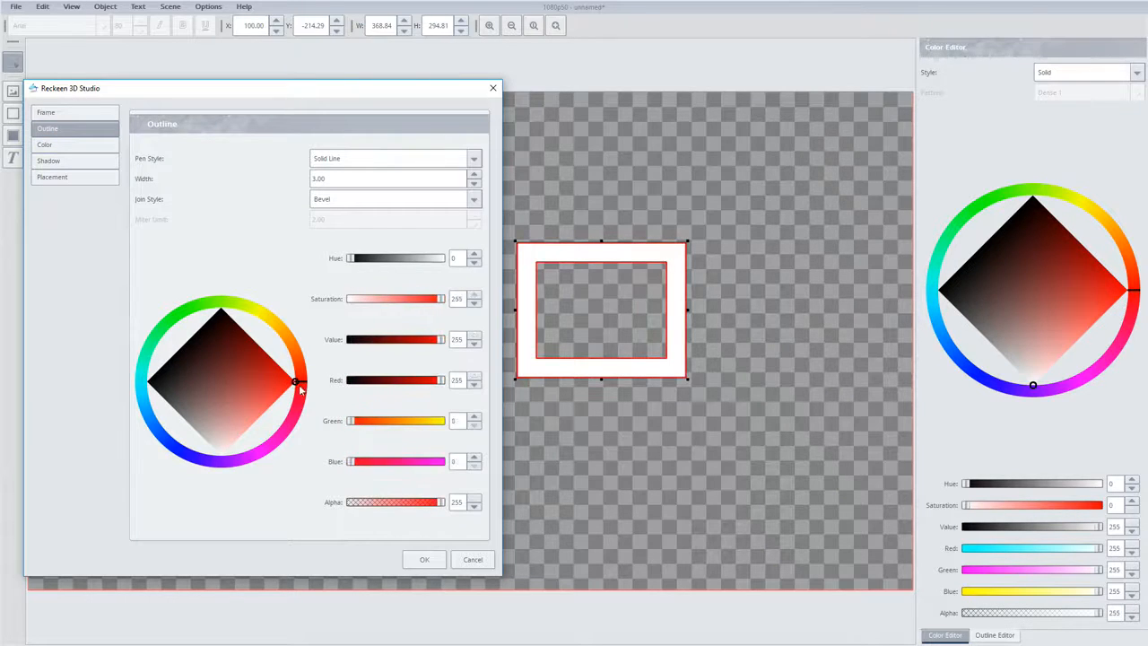
{"action": "left_click", "coordinate": [339, 162]}
{"action": "left_click", "coordinate": [336, 167]}
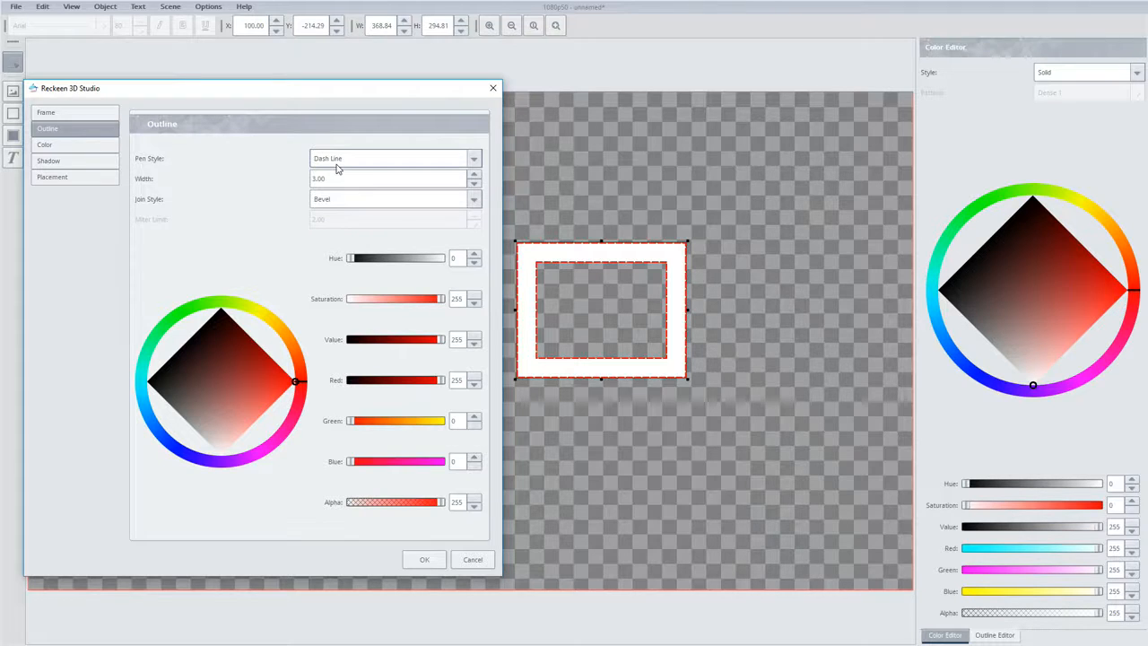
{"action": "scroll", "coordinate": [333, 174], "scroll_direction": "up", "scroll_amount": 3}
{"action": "scroll", "coordinate": [334, 174], "scroll_direction": "down", "scroll_amount": 5}
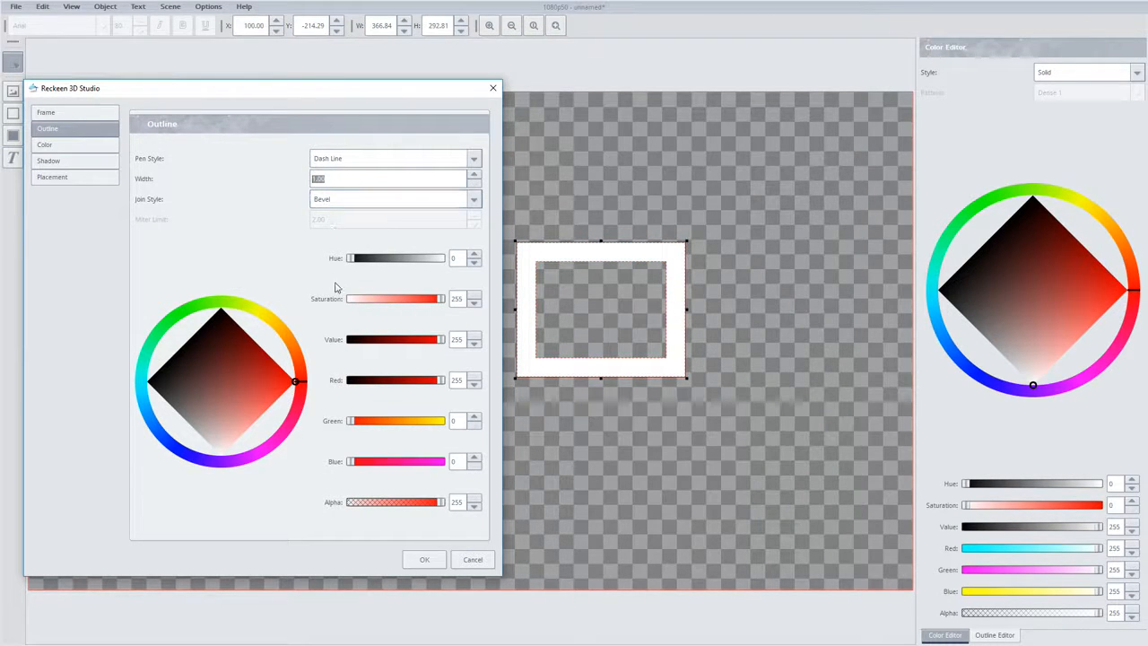
Try the Dense 1 pattern fill on the frame in yellow (red 255, green 240, blue 0)
{"action": "left_click", "coordinate": [59, 147]}
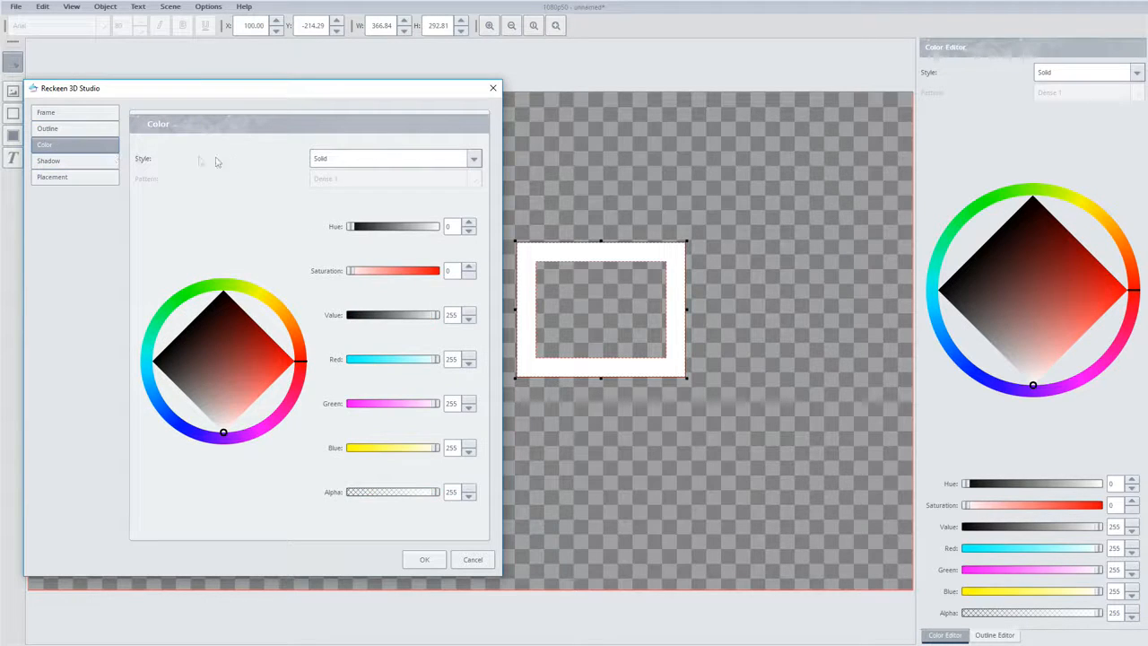
{"action": "left_click", "coordinate": [314, 160]}
{"action": "left_click", "coordinate": [330, 170]}
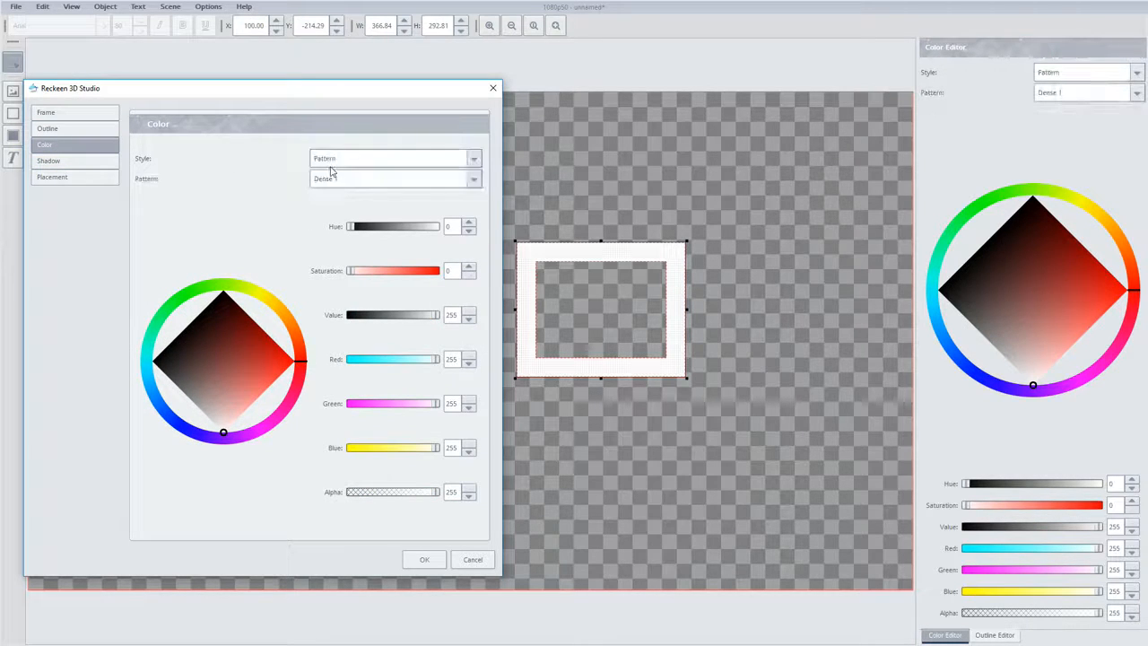
{"action": "mouse_move", "coordinate": [239, 332]}
{"action": "left_mouse_down"}
{"action": "mouse_move", "coordinate": [296, 360]}
{"action": "mouse_move", "coordinate": [282, 308]}
{"action": "mouse_move", "coordinate": [265, 296]}
{"action": "left_mouse_up"}
Switch the frame's fill style to Gradient and apply the rainbow preset
{"action": "left_click", "coordinate": [338, 158]}
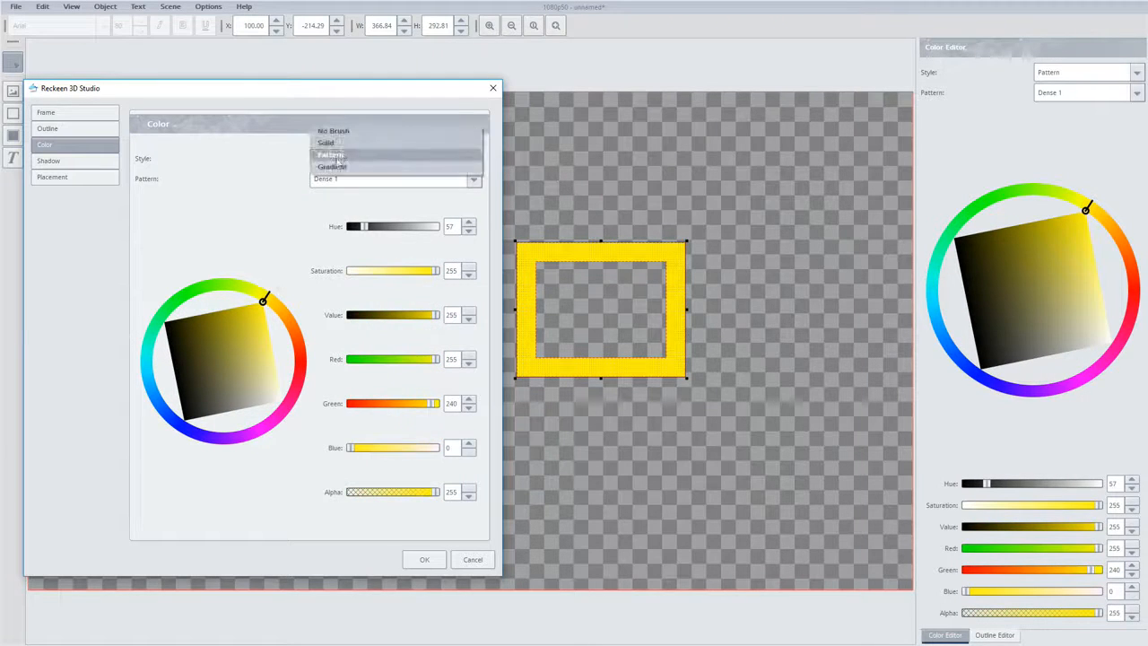
{"action": "left_click", "coordinate": [334, 168]}
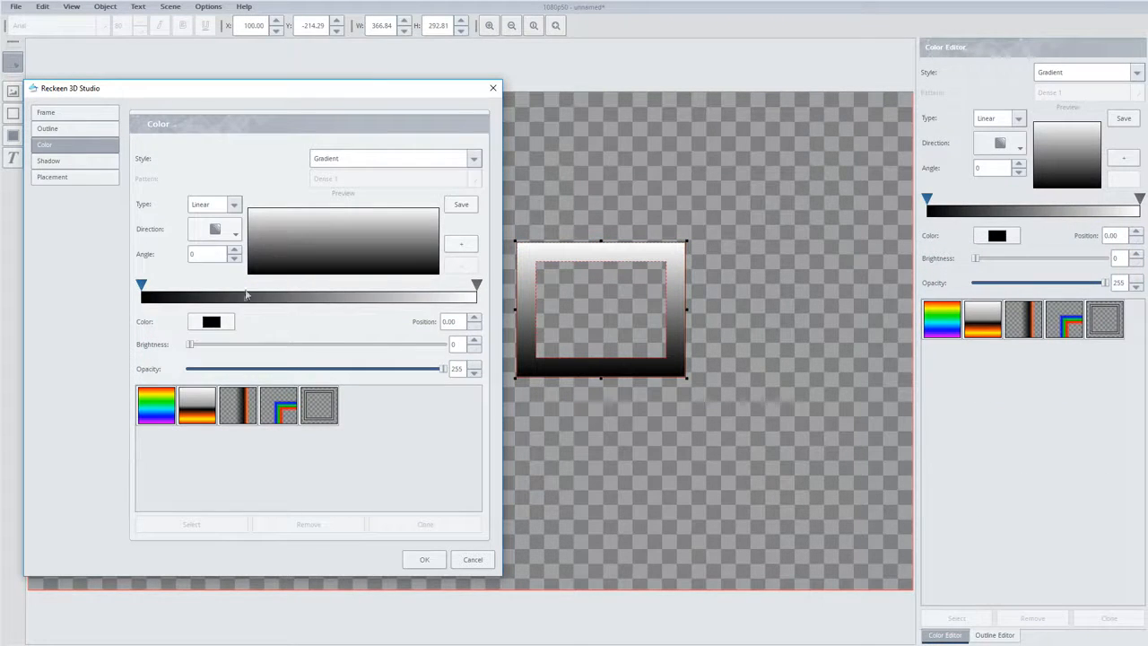
{"action": "left_click", "coordinate": [166, 402]}
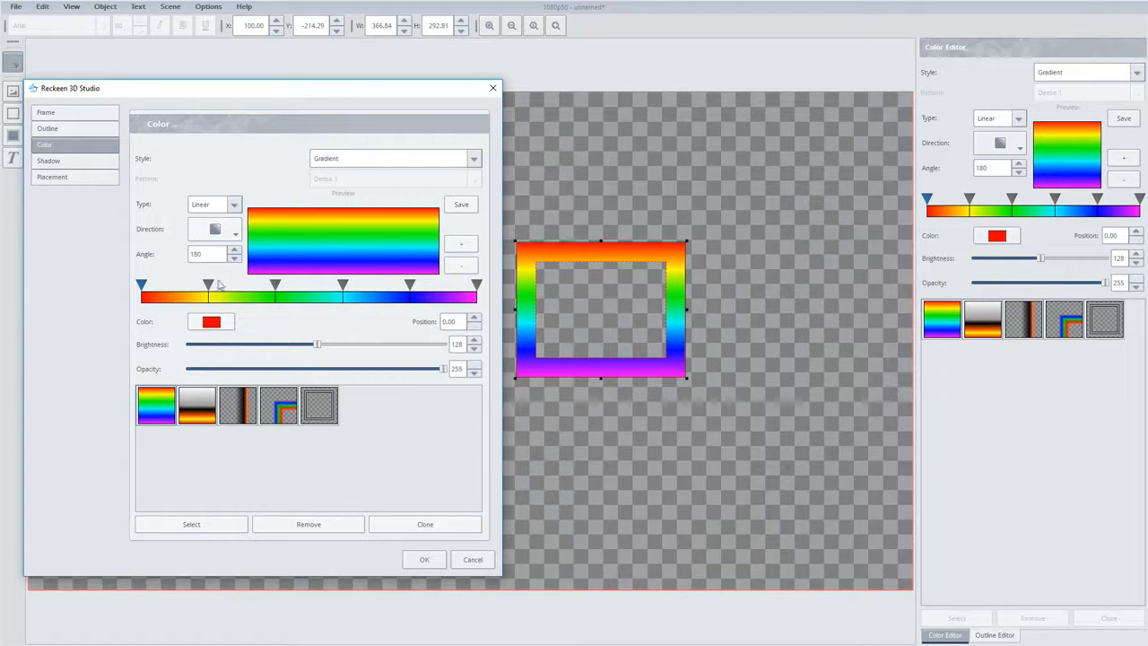
Move the rainbow gradient's yellow stop toward the green one, recolor it blue, and save the gradient as a preset
{"action": "mouse_move", "coordinate": [209, 285]}
{"action": "left_mouse_down"}
{"action": "mouse_move", "coordinate": [241, 285]}
{"action": "mouse_move", "coordinate": [211, 381]}
{"action": "mouse_move", "coordinate": [146, 381]}
{"action": "left_mouse_up"}
{"action": "left_click", "coordinate": [211, 321]}
{"action": "left_click", "coordinate": [355, 412]}
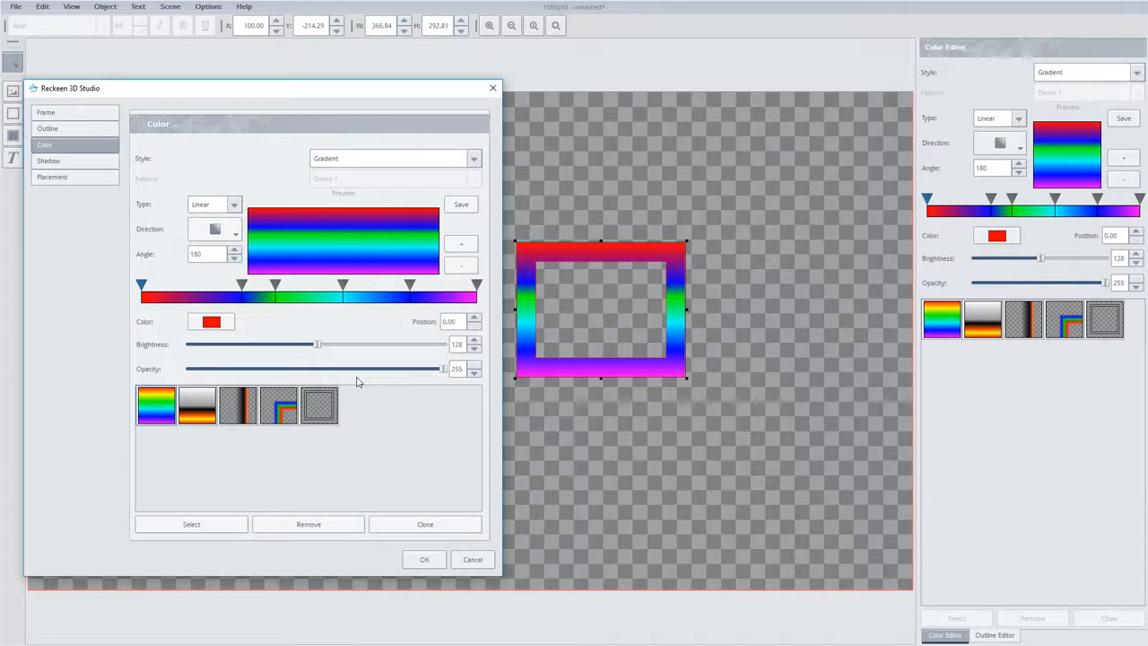
{"action": "left_click", "coordinate": [461, 204]}
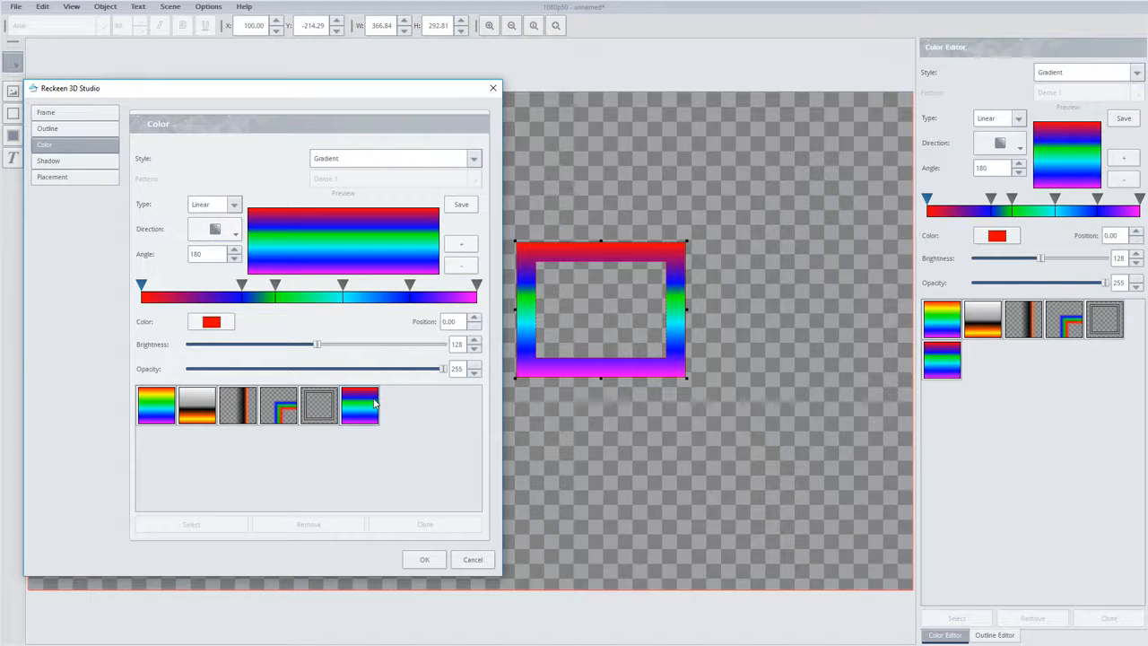
Try the Radial gradient type, then set the type to Square with the gradient starting from the frame's lower-left corner
{"action": "left_click", "coordinate": [231, 208]}
{"action": "left_click", "coordinate": [230, 213]}
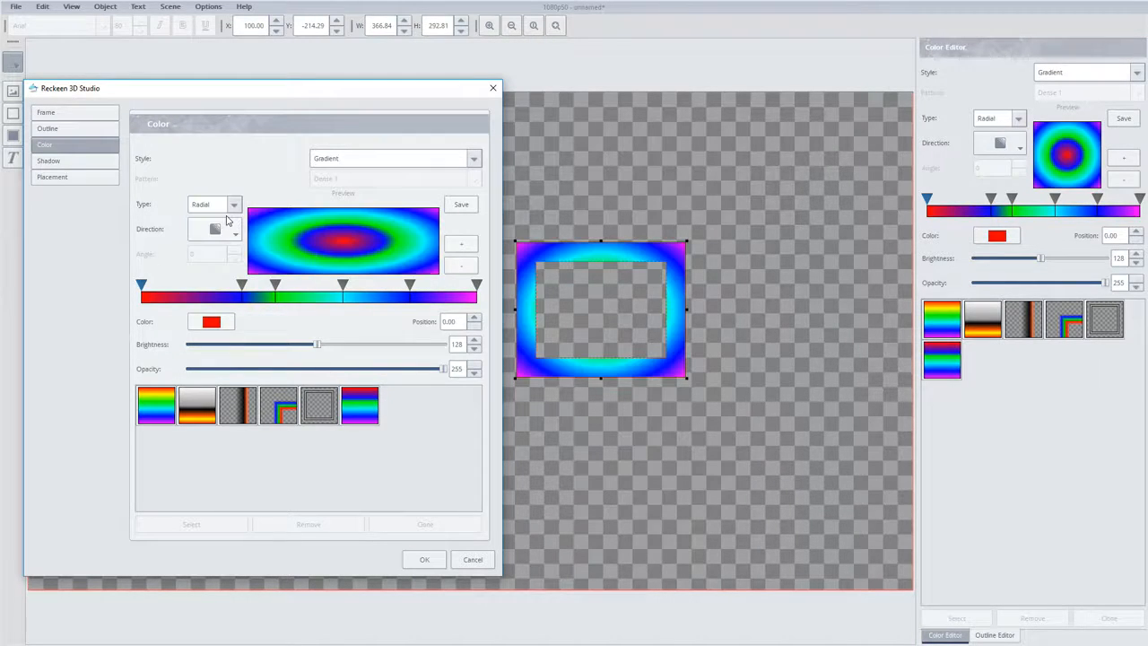
{"action": "left_click", "coordinate": [235, 209]}
{"action": "left_click", "coordinate": [231, 213]}
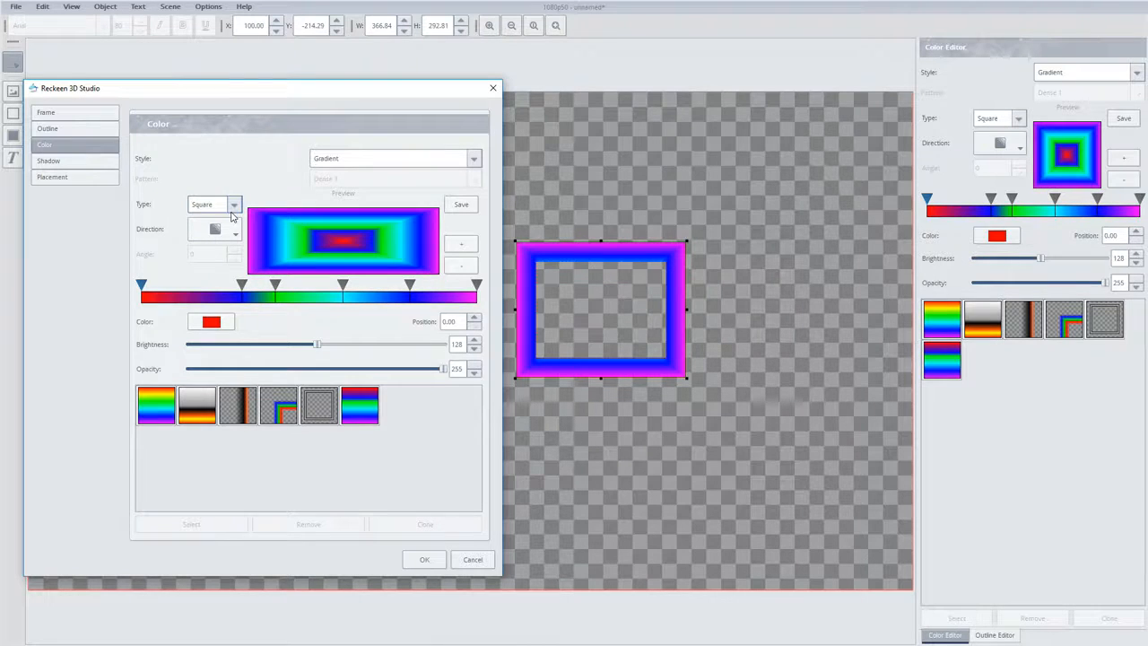
{"action": "left_click", "coordinate": [230, 231]}
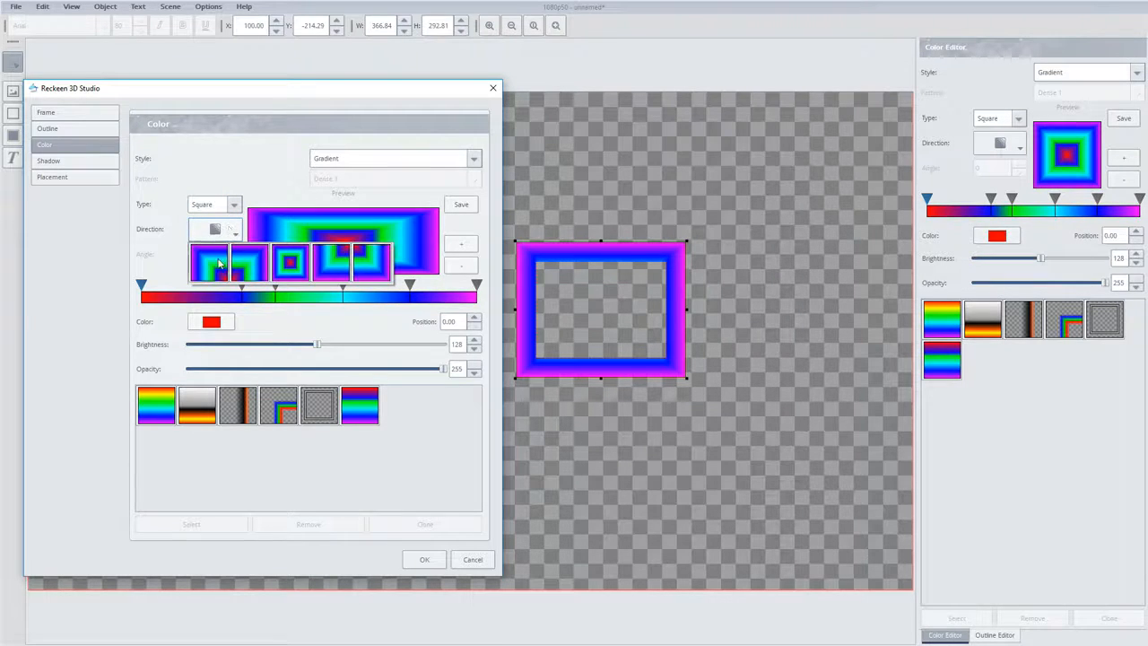
{"action": "left_click", "coordinate": [218, 259]}
{"action": "left_click", "coordinate": [229, 235]}
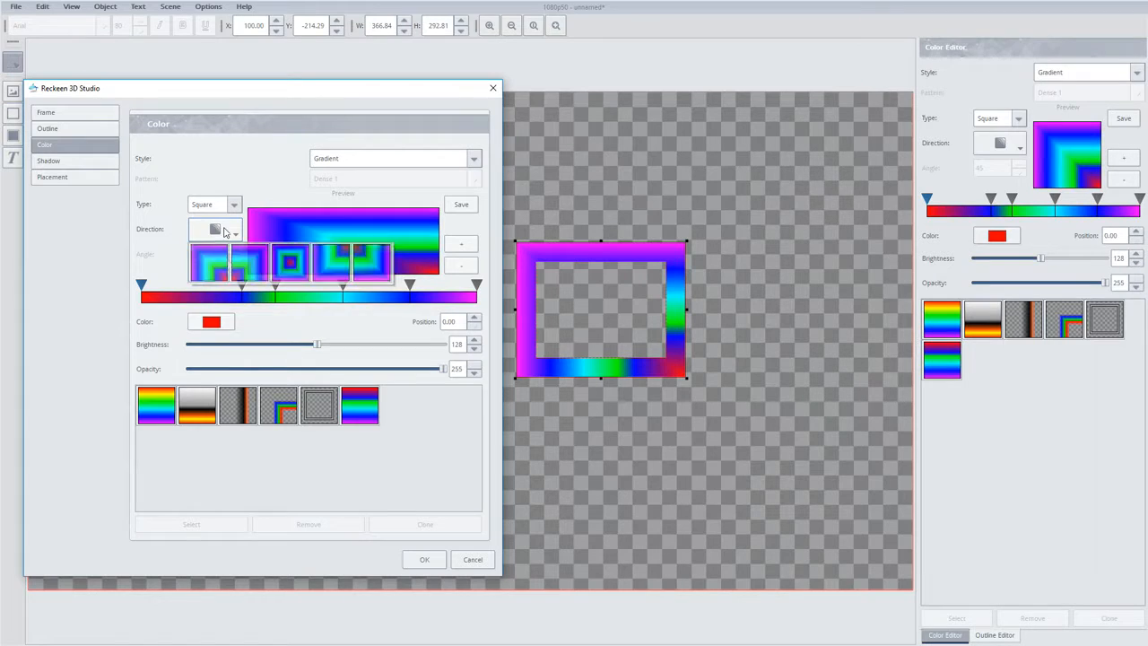
{"action": "left_click", "coordinate": [248, 270]}
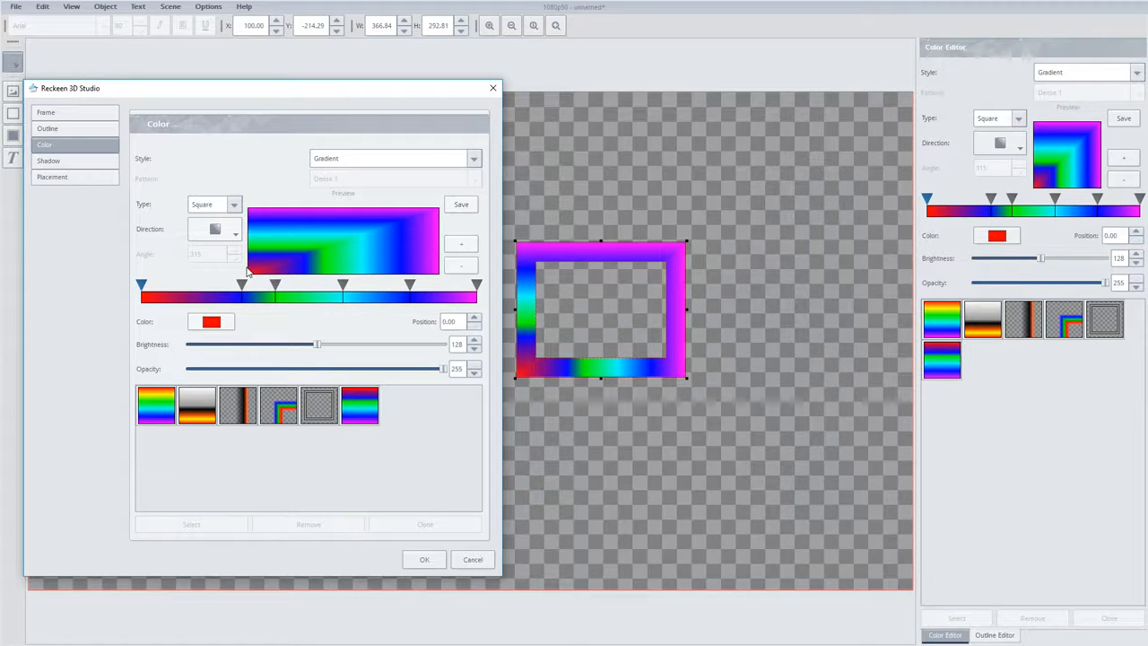
Enable the frame's shadow effect and set its blur color to orange-yellow
{"action": "left_click", "coordinate": [61, 166]}
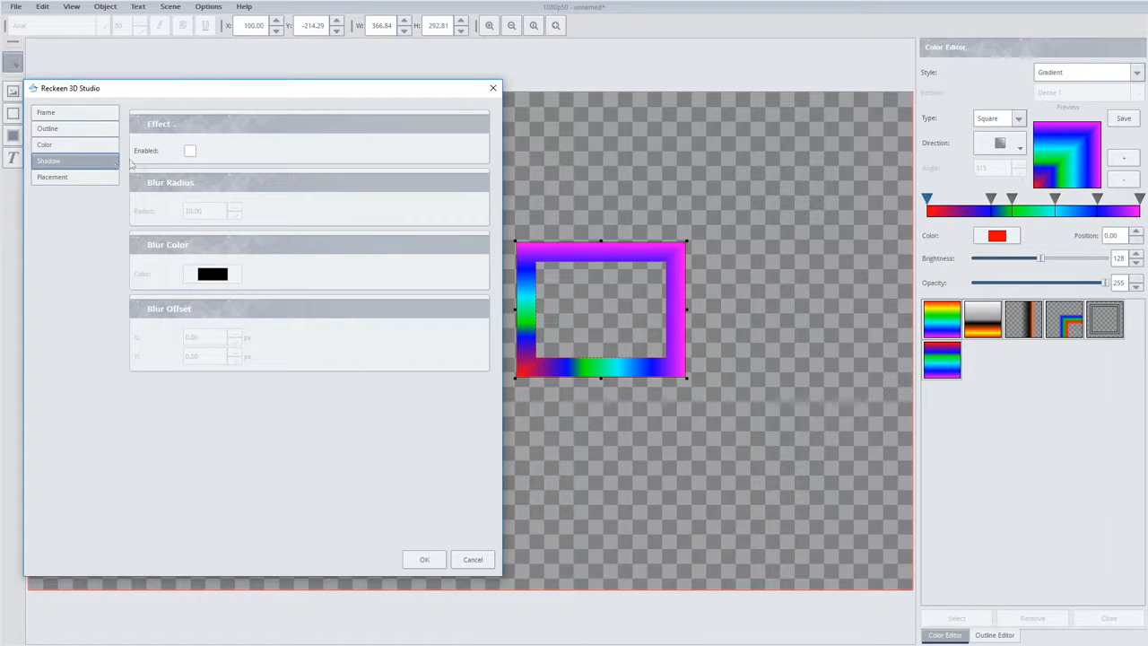
{"action": "left_click", "coordinate": [190, 153]}
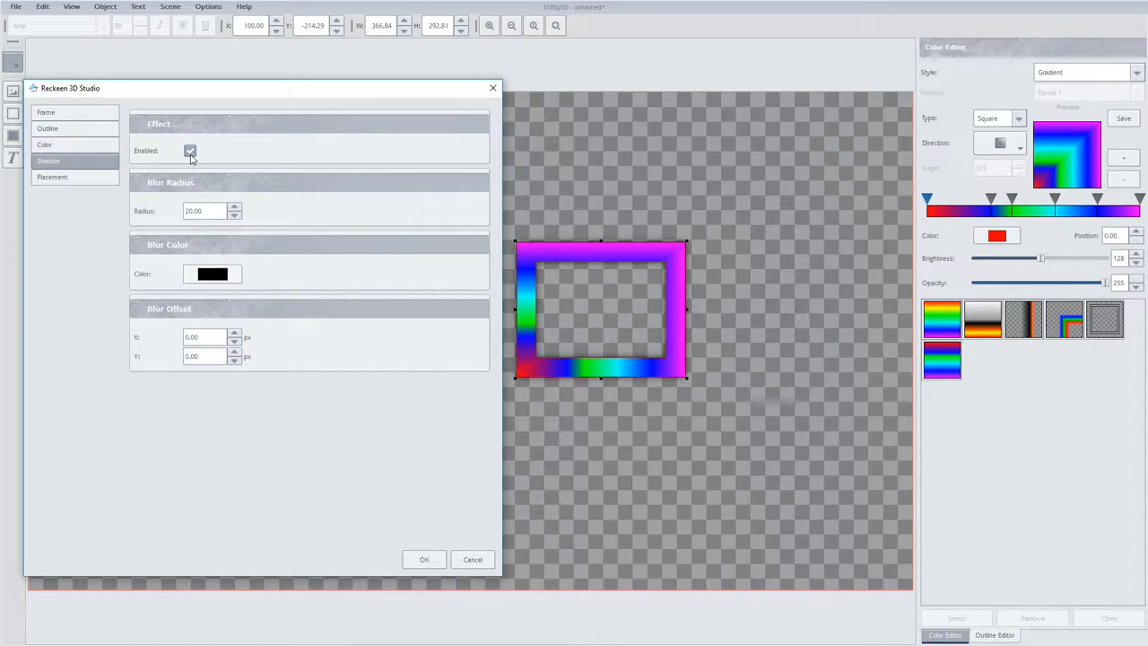
{"action": "left_click", "coordinate": [212, 273]}
{"action": "left_click_drag", "start_coordinate": [210, 331], "coordinate": [223, 277]}
{"action": "left_click", "coordinate": [357, 410]}
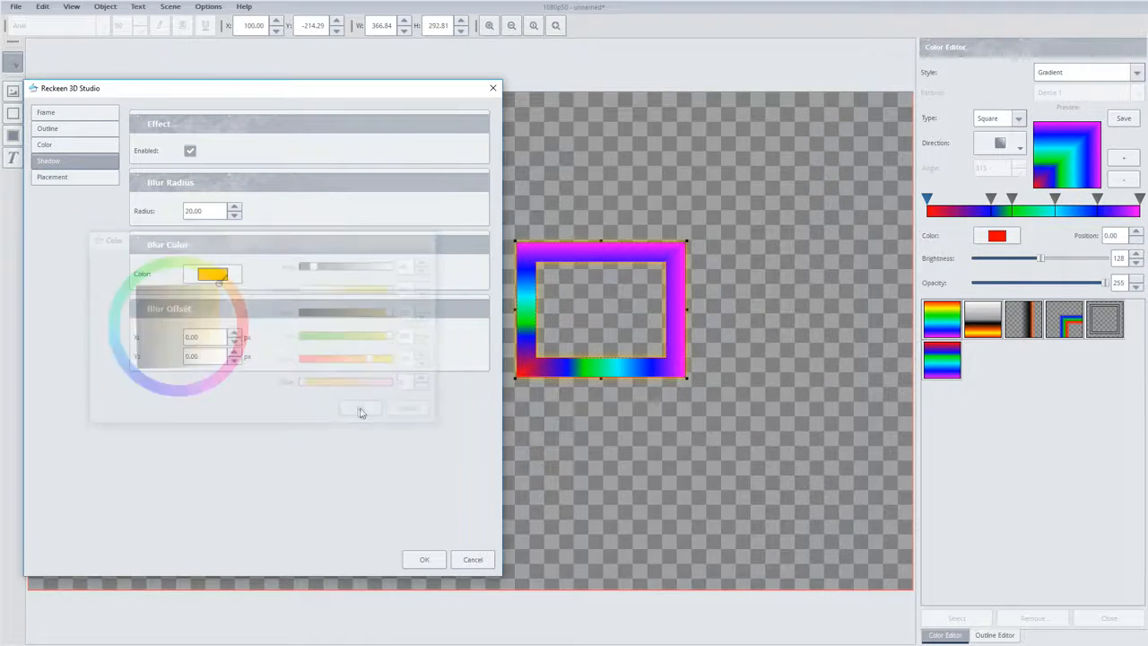
Set the frame shadow's blur radius to 29, offset it 16 px in X, and shift it slightly downward in Y
{"action": "double_click", "coordinate": [205, 213]}
{"action": "type", "text": "29"}
{"action": "double_click", "coordinate": [205, 337]}
{"action": "type", "text": "16"}
{"action": "double_click", "coordinate": [204, 357]}
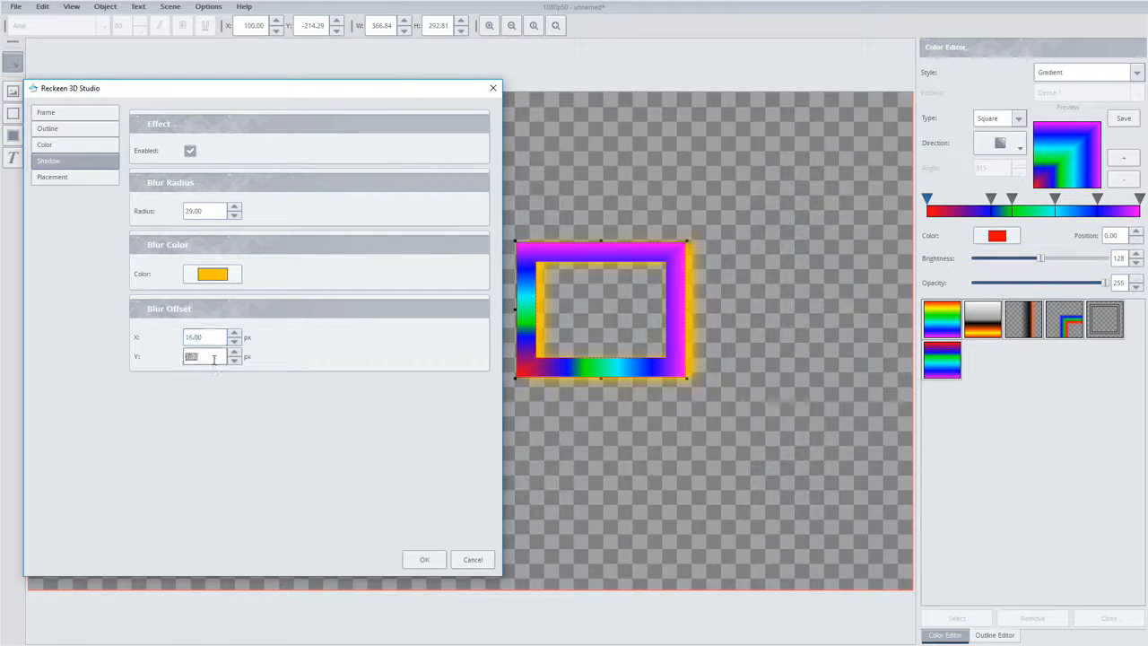
Rotate the frame by 5 degrees and set its scale factor to 0.90
{"action": "left_click", "coordinate": [78, 178]}
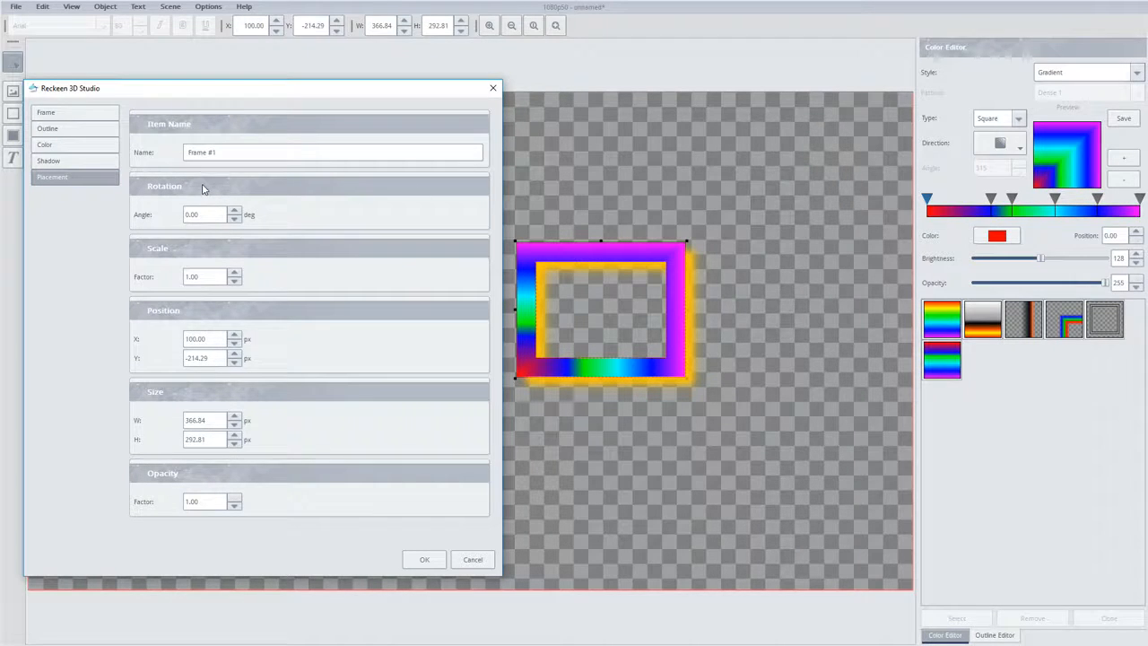
{"action": "scroll", "coordinate": [211, 215], "scroll_direction": "up", "scroll_amount": 15}
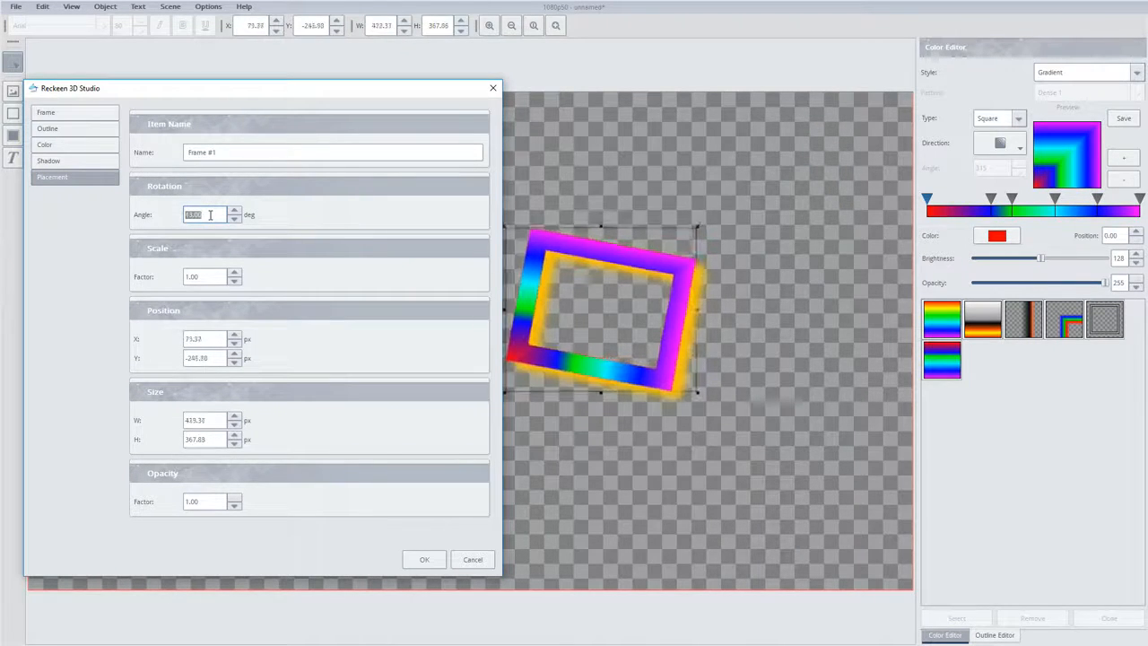
{"action": "scroll", "coordinate": [210, 215], "scroll_direction": "down", "scroll_amount": 5}
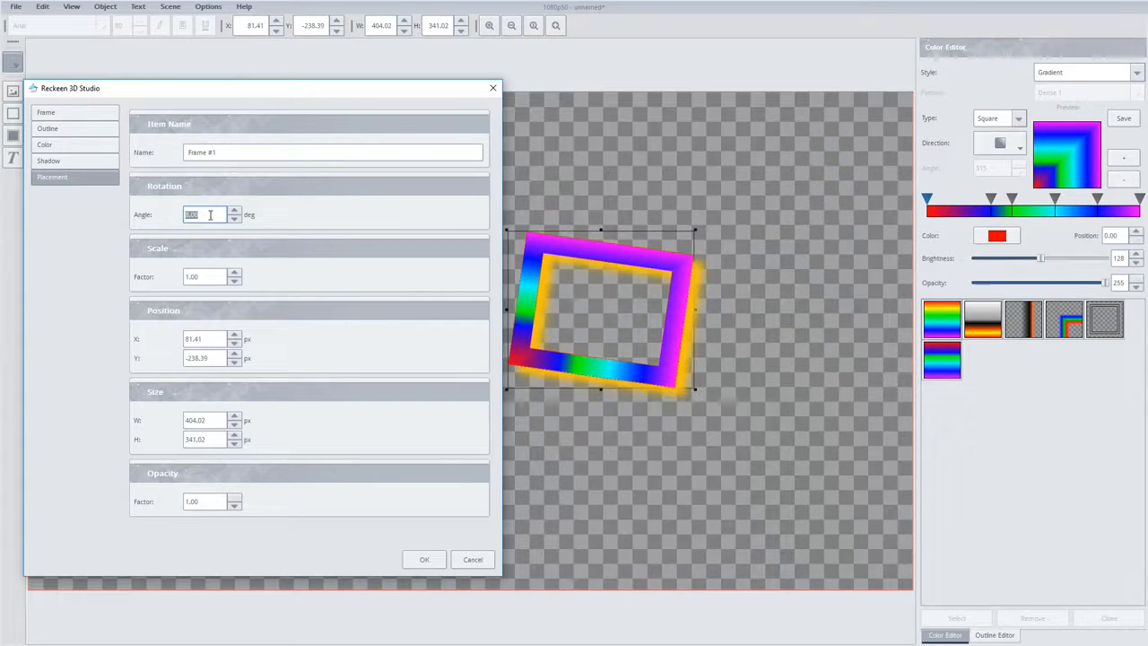
{"action": "scroll", "coordinate": [211, 215], "scroll_direction": "down", "scroll_amount": 5}
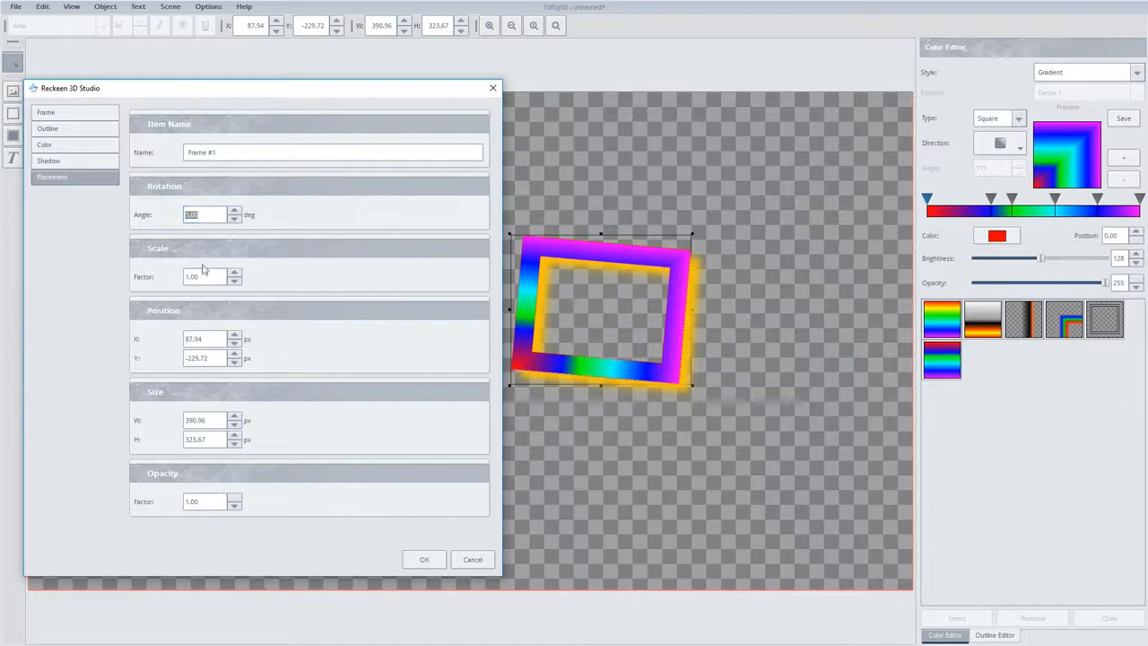
{"action": "scroll", "coordinate": [205, 276], "scroll_direction": "up", "scroll_amount": 3}
{"action": "scroll", "coordinate": [206, 276], "scroll_direction": "down", "scroll_amount": 5}
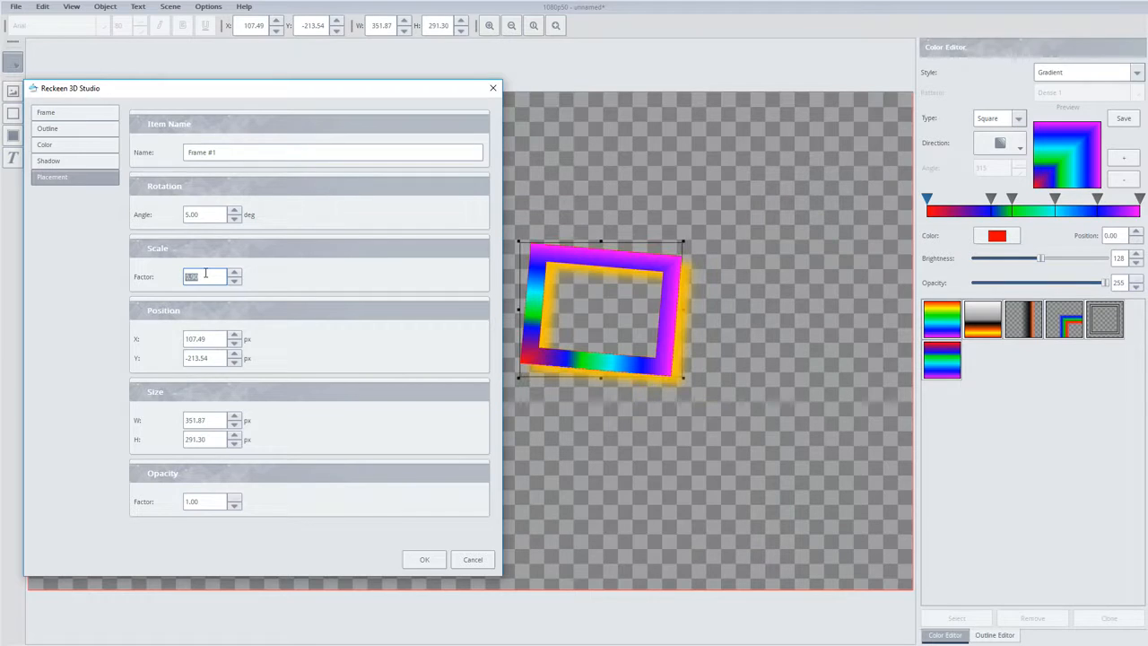
Reduce the frame's scale factor to 0.80 and set its X position to 137.04 px
{"action": "scroll", "coordinate": [208, 338], "scroll_direction": "up", "scroll_amount": 9}
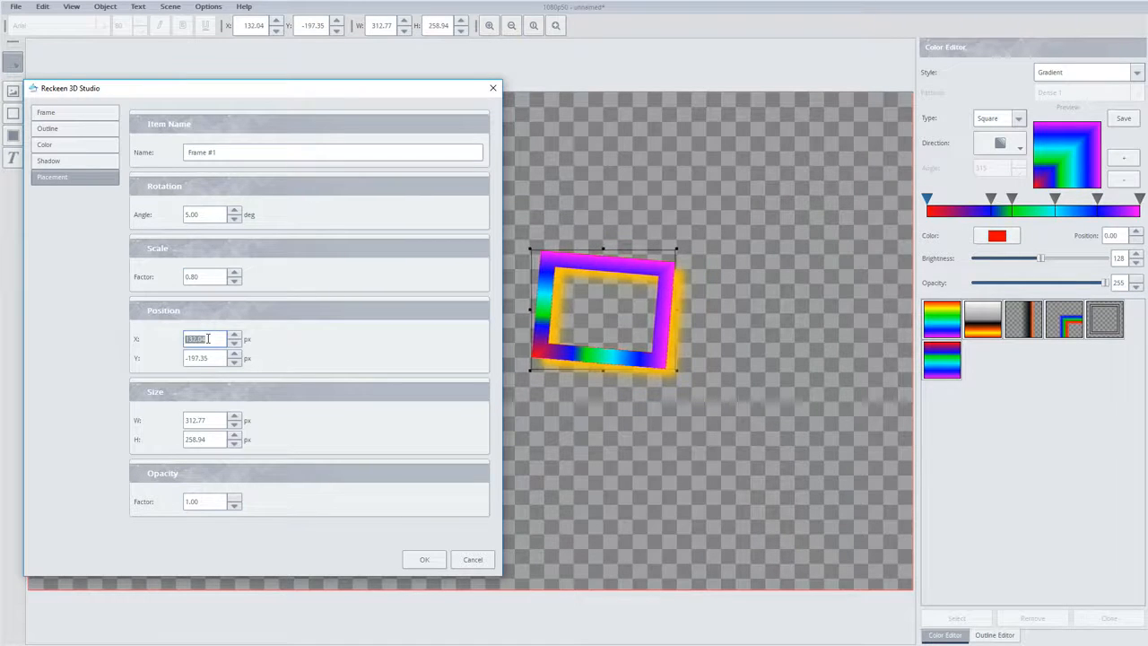
{"action": "scroll", "coordinate": [208, 338], "scroll_direction": "up", "scroll_amount": 1}
{"action": "scroll", "coordinate": [211, 421], "scroll_direction": "down", "scroll_amount": 2}
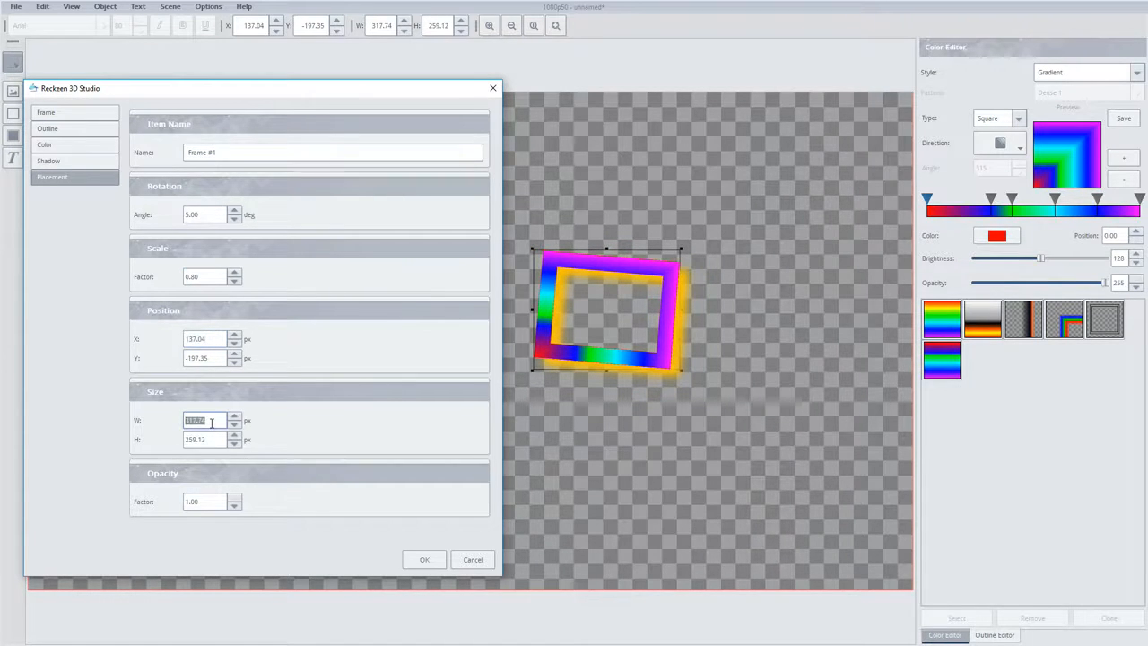
Adjust the frame's size to 312.78 px wide and 259.03 px high
{"action": "scroll", "coordinate": [212, 422], "scroll_direction": "up", "scroll_amount": 2}
{"action": "scroll", "coordinate": [204, 438], "scroll_direction": "up", "scroll_amount": 4}
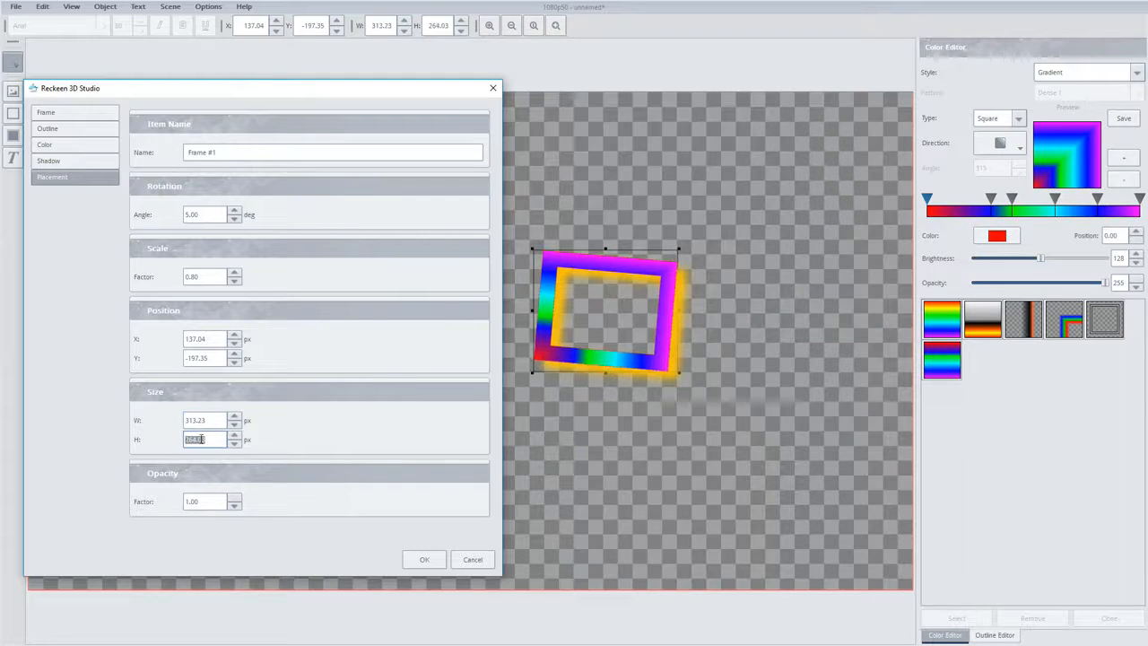
{"action": "scroll", "coordinate": [205, 439], "scroll_direction": "down", "scroll_amount": 4}
{"action": "scroll", "coordinate": [203, 502], "scroll_direction": "down", "scroll_amount": 2}
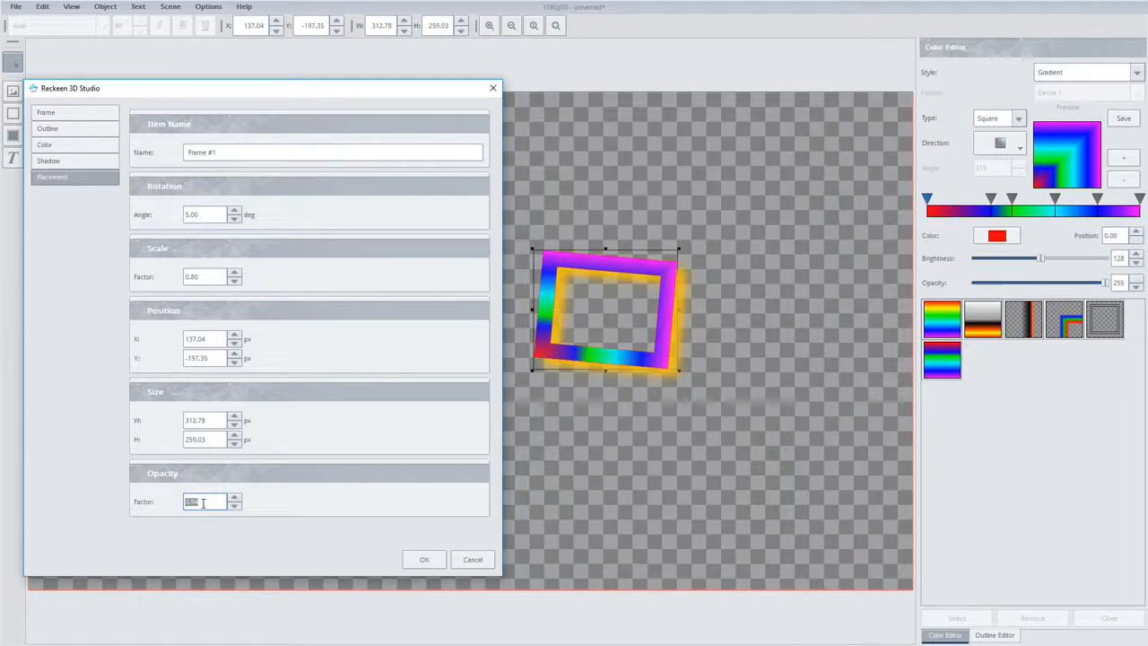
Lower the frame's opacity factor until it is clearly semi-transparent, and accept the frame's properties
{"action": "scroll", "coordinate": [203, 503], "scroll_direction": "down", "scroll_amount": 2}
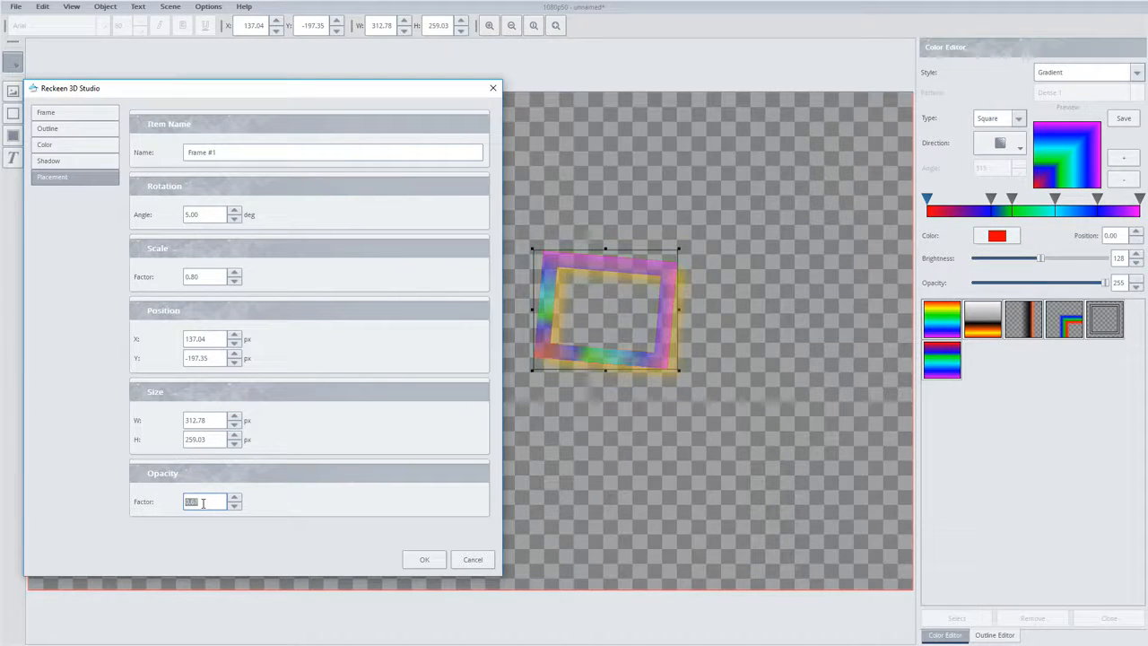
{"action": "scroll", "coordinate": [203, 503], "scroll_direction": "down", "scroll_amount": 2}
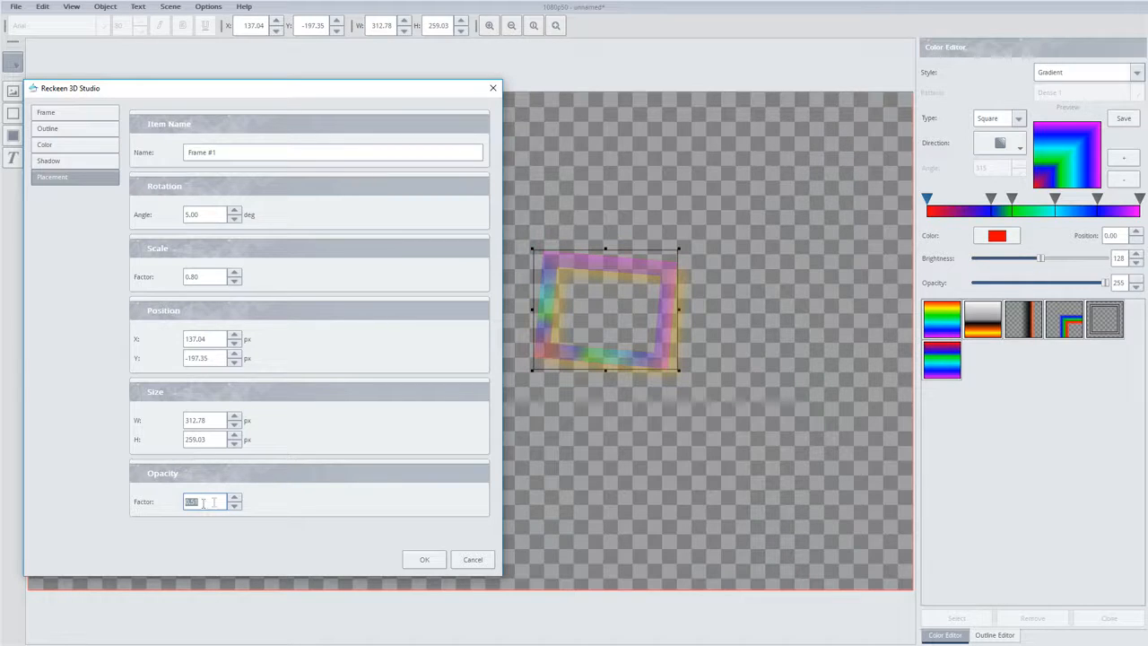
{"action": "left_click", "coordinate": [417, 559]}
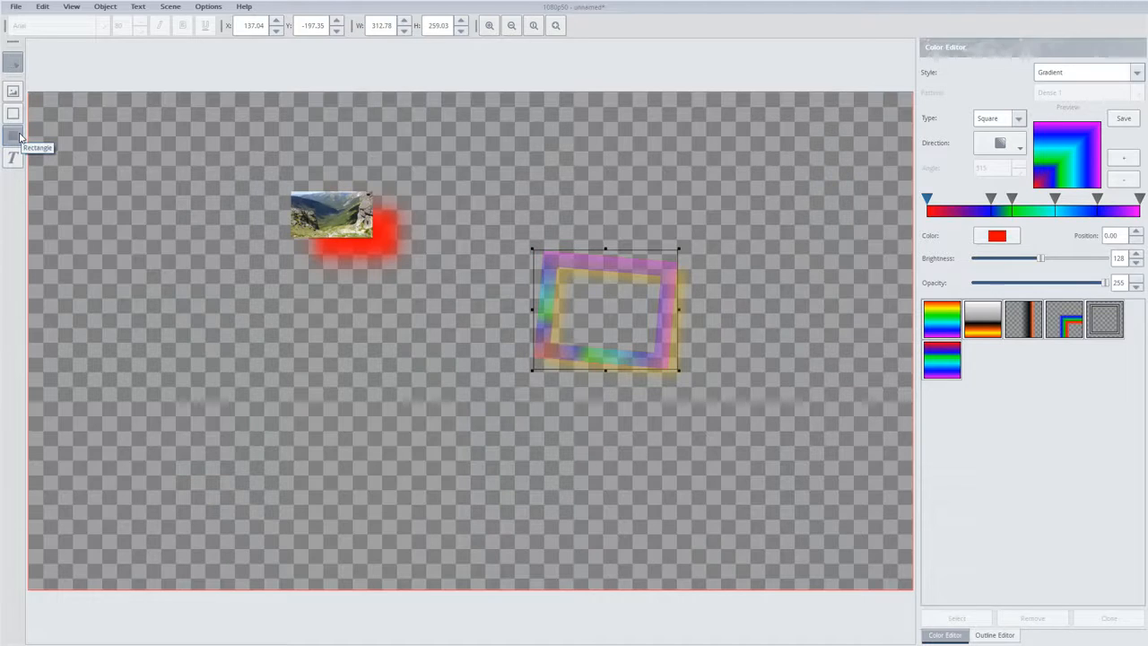
Place a rectangle of about 98 × 98 px below and left of the picture, near X -639, Y -112
{"action": "left_click", "coordinate": [20, 136]}
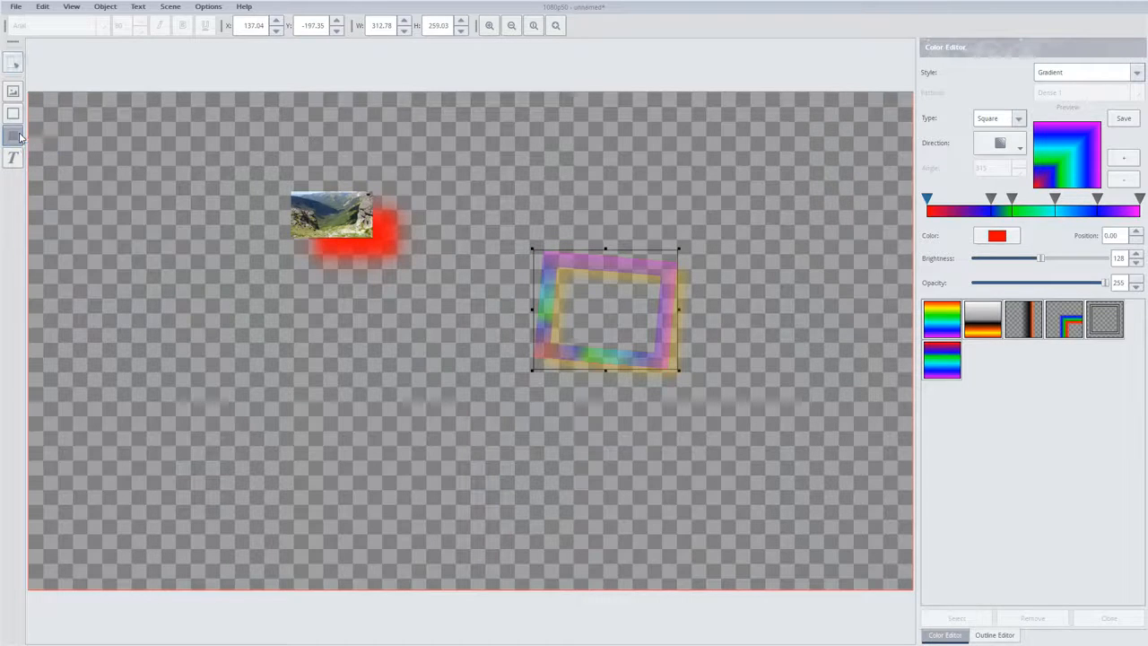
{"action": "left_click", "coordinate": [176, 294]}
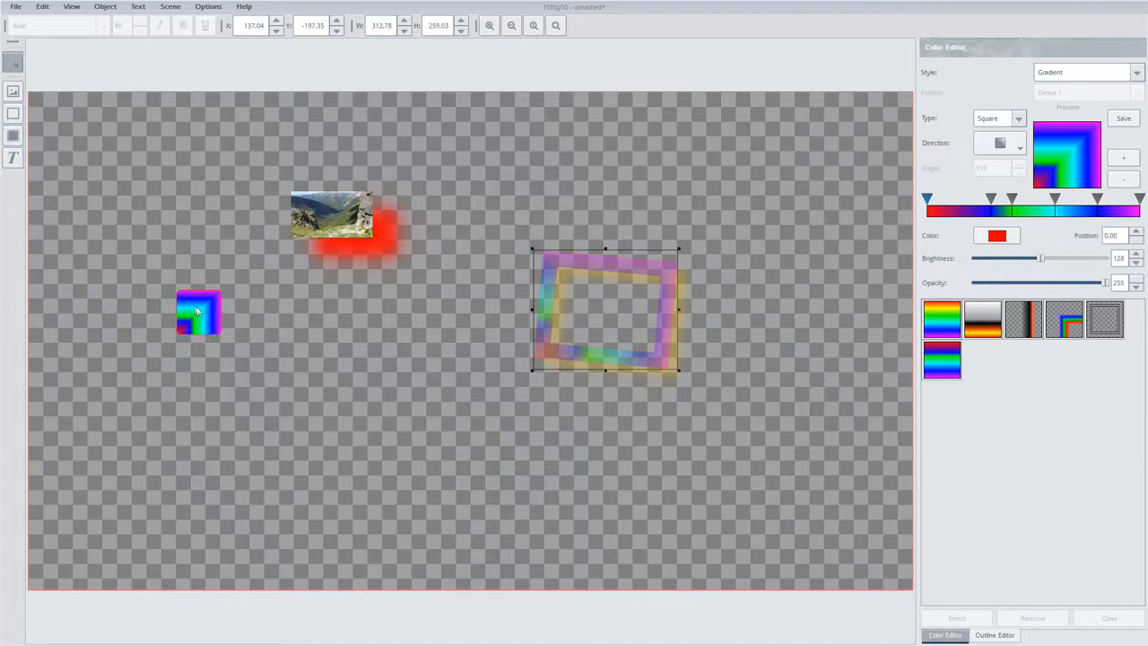
{"action": "left_click", "coordinate": [200, 311]}
Try the No Brush fill style on the rectangle, then set its fill to Solid with pure red
{"action": "double_click", "coordinate": [200, 311]}
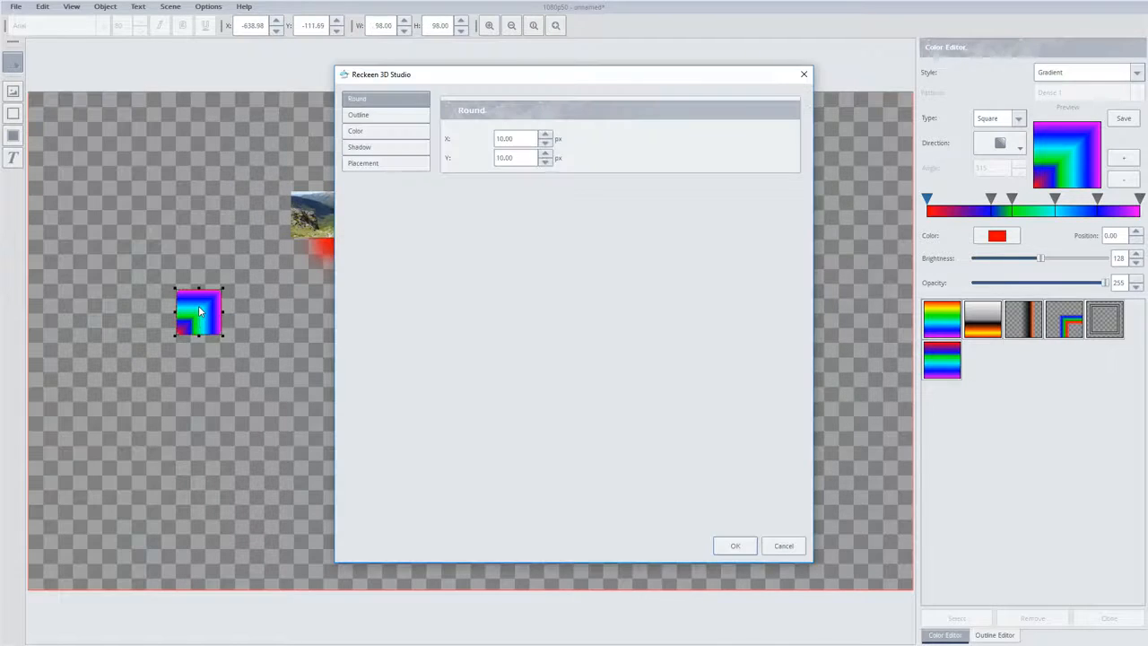
{"action": "left_click", "coordinate": [355, 131]}
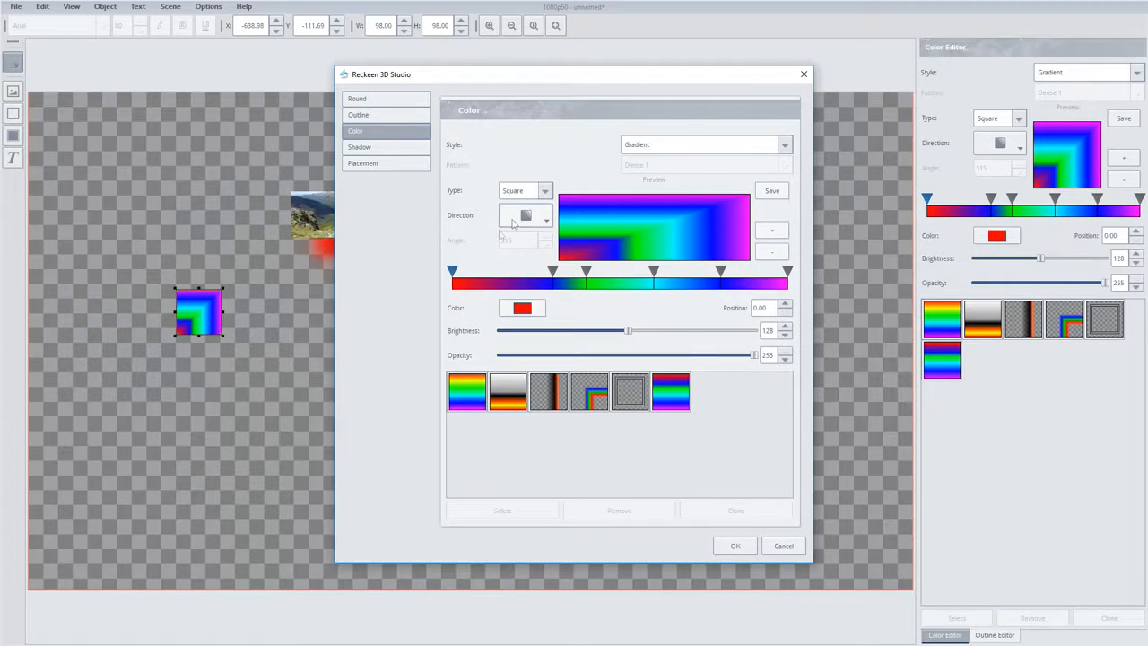
{"action": "left_click", "coordinate": [643, 146]}
{"action": "left_click", "coordinate": [646, 106]}
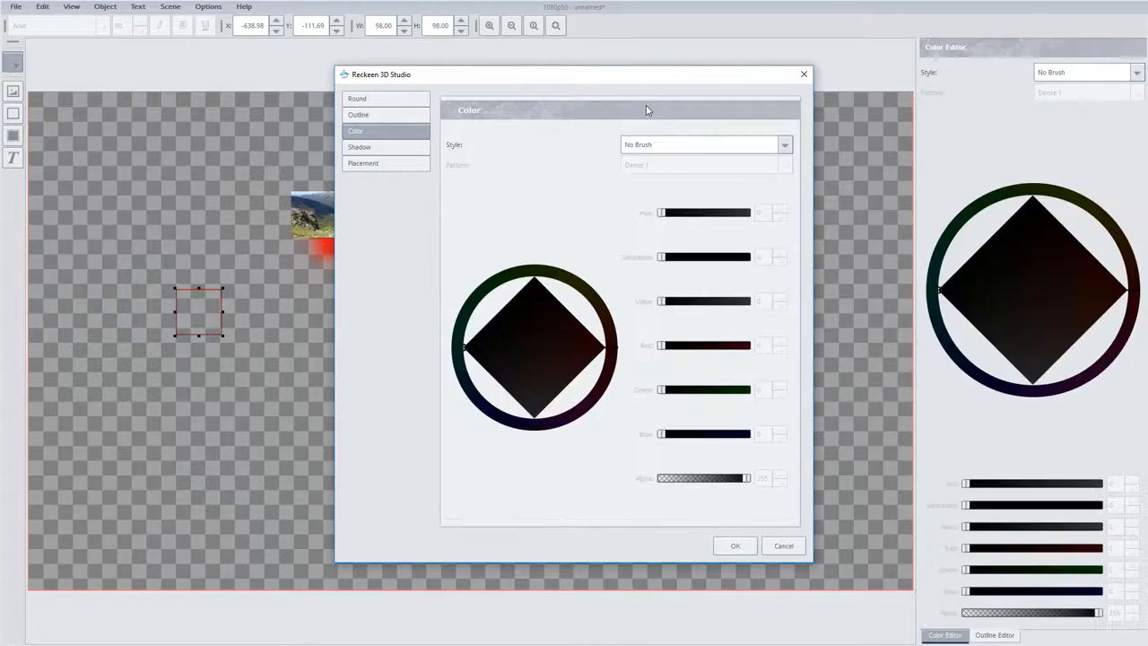
{"action": "left_click", "coordinate": [642, 146]}
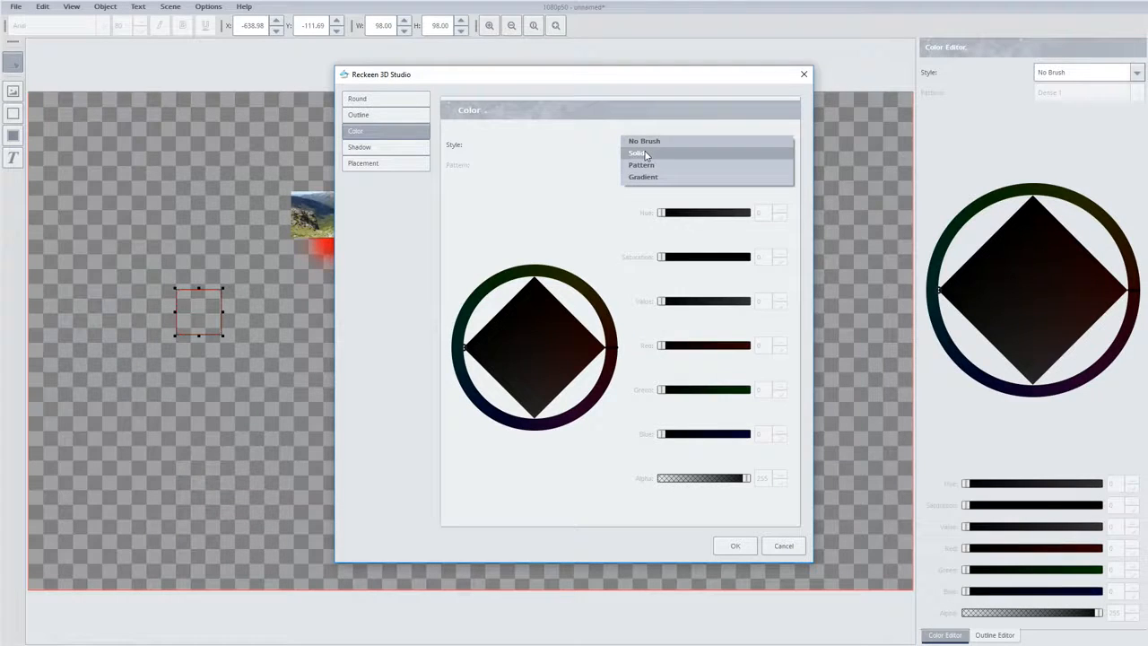
{"action": "left_click", "coordinate": [646, 155]}
{"action": "left_click_drag", "start_coordinate": [580, 323], "coordinate": [617, 347]}
Rotate the rectangle by 3 degrees, set its scale factor to 1.20, and slightly reduce its opacity
{"action": "left_click", "coordinate": [364, 148]}
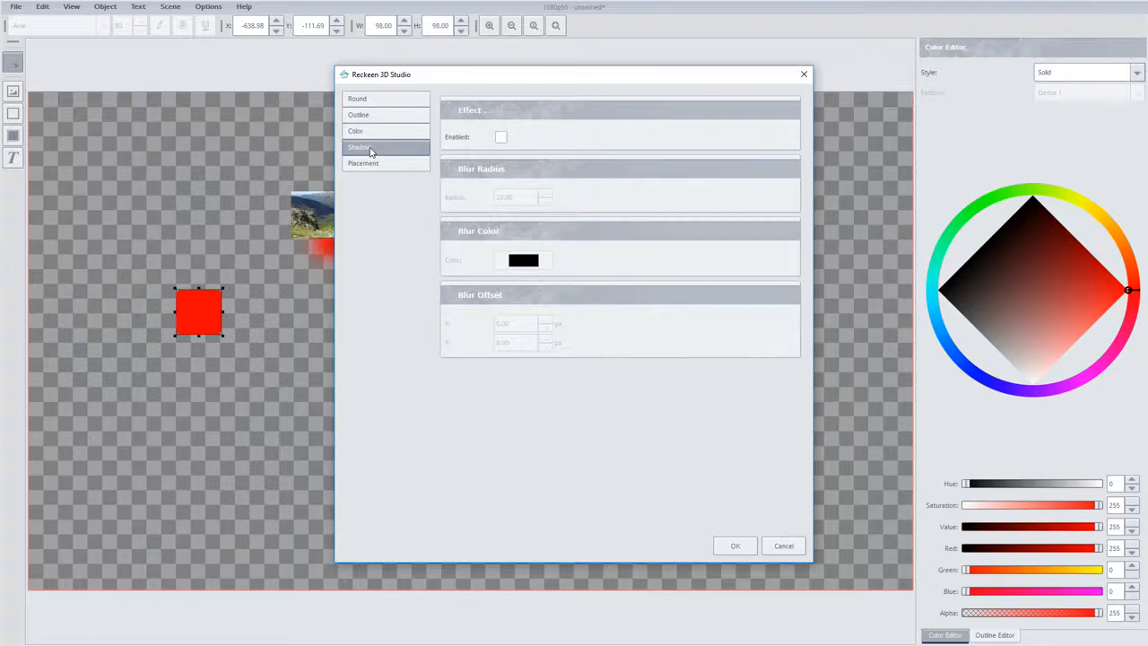
{"action": "left_click", "coordinate": [374, 165]}
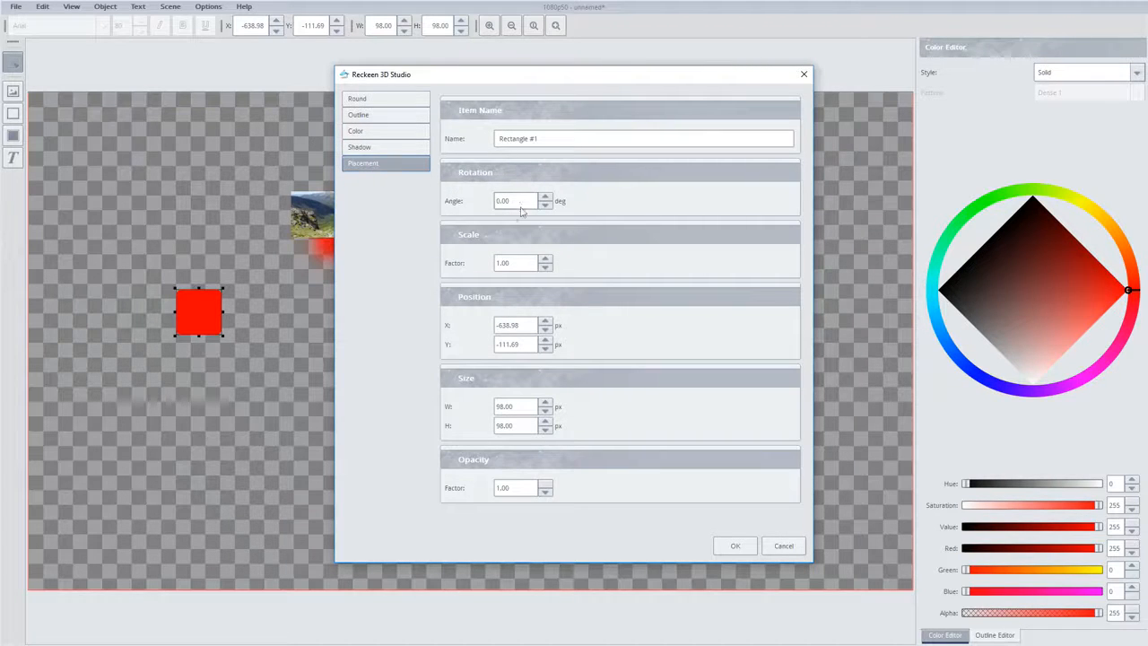
{"action": "scroll", "coordinate": [516, 200], "scroll_direction": "up", "scroll_amount": 3}
{"action": "scroll", "coordinate": [512, 262], "scroll_direction": "up", "scroll_amount": 2}
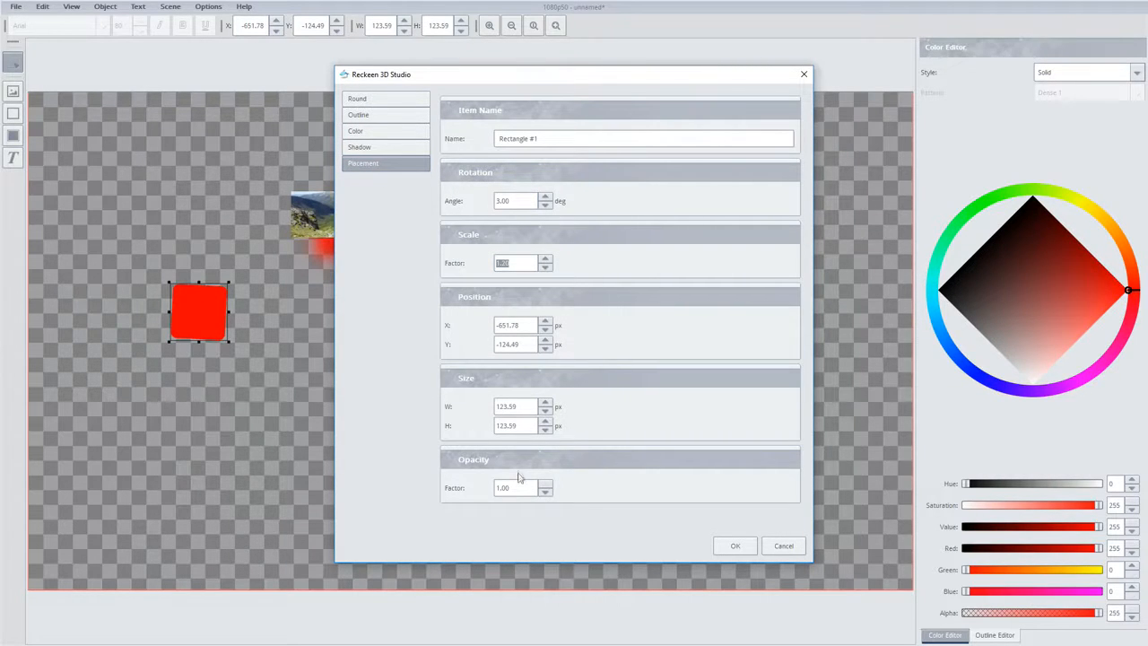
{"action": "scroll", "coordinate": [513, 489], "scroll_direction": "down", "scroll_amount": 2}
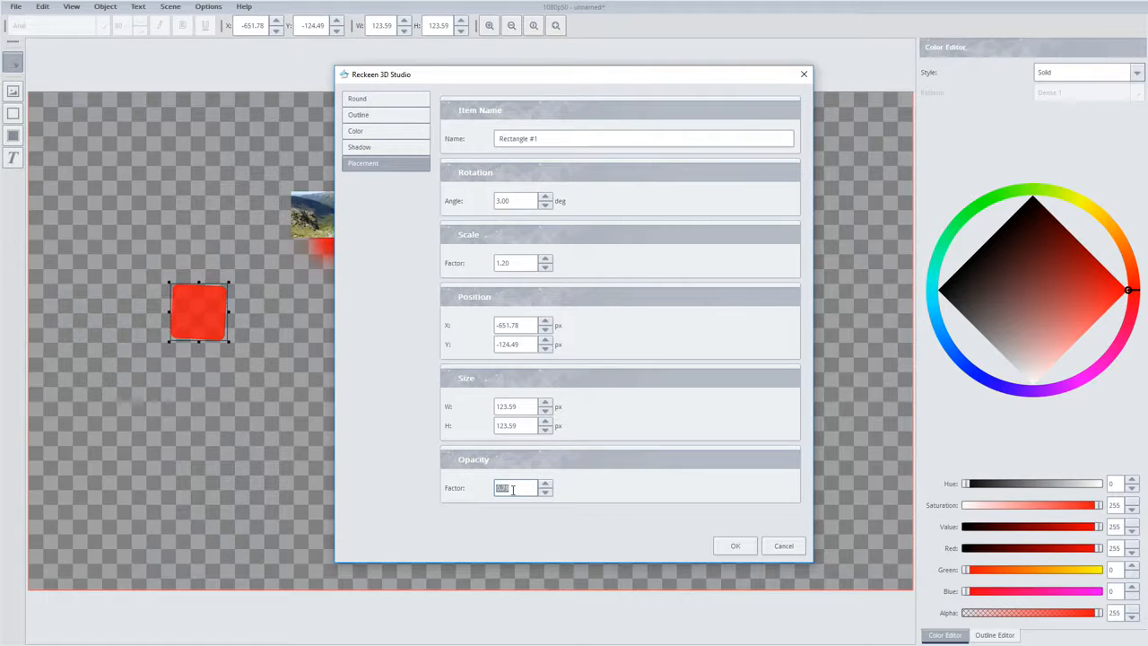
{"action": "left_click", "coordinate": [728, 546]}
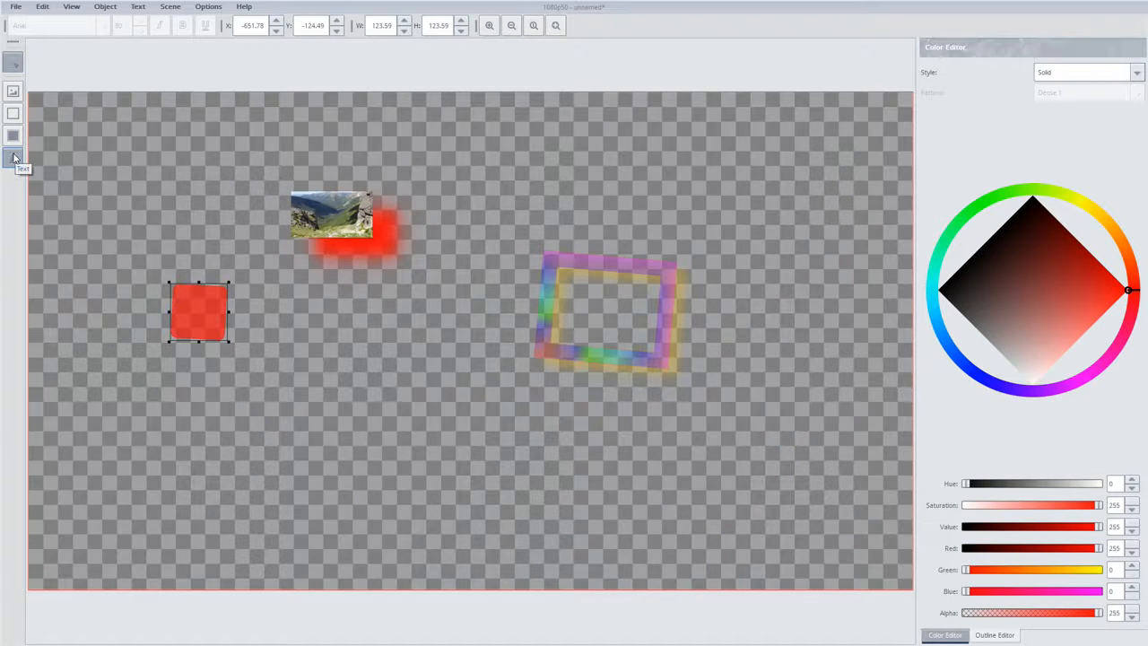
Place a text object below the picture at about X -378, Y 48, and open its properties
{"action": "left_click", "coordinate": [14, 158]}
{"action": "left_click", "coordinate": [297, 364]}
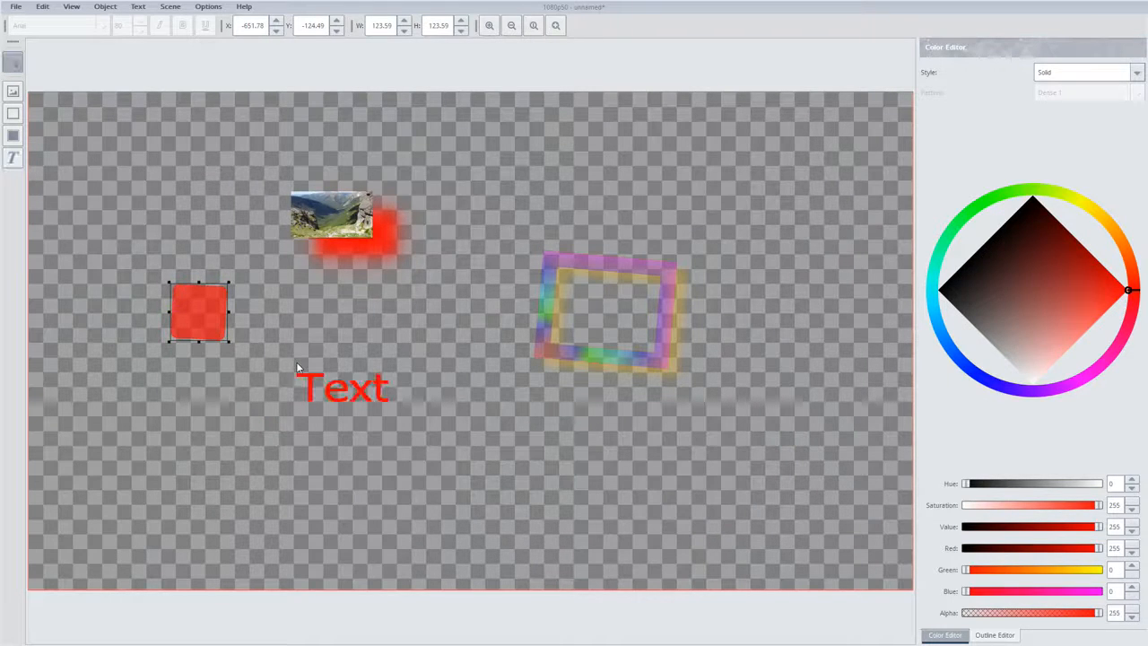
{"action": "double_click", "coordinate": [309, 378]}
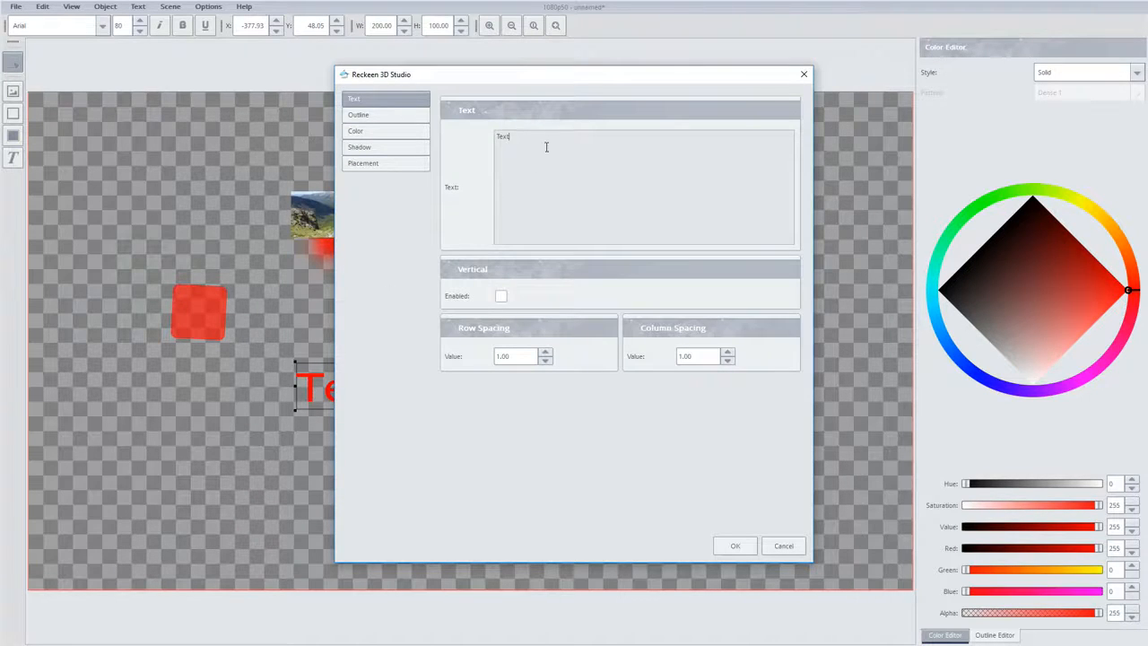
Replace the text object's content with "example text", split into two lines after "example"
{"action": "left_click_drag", "start_coordinate": [522, 77], "coordinate": [669, 77]}
{"action": "left_click_drag", "start_coordinate": [678, 136], "coordinate": [583, 143]}
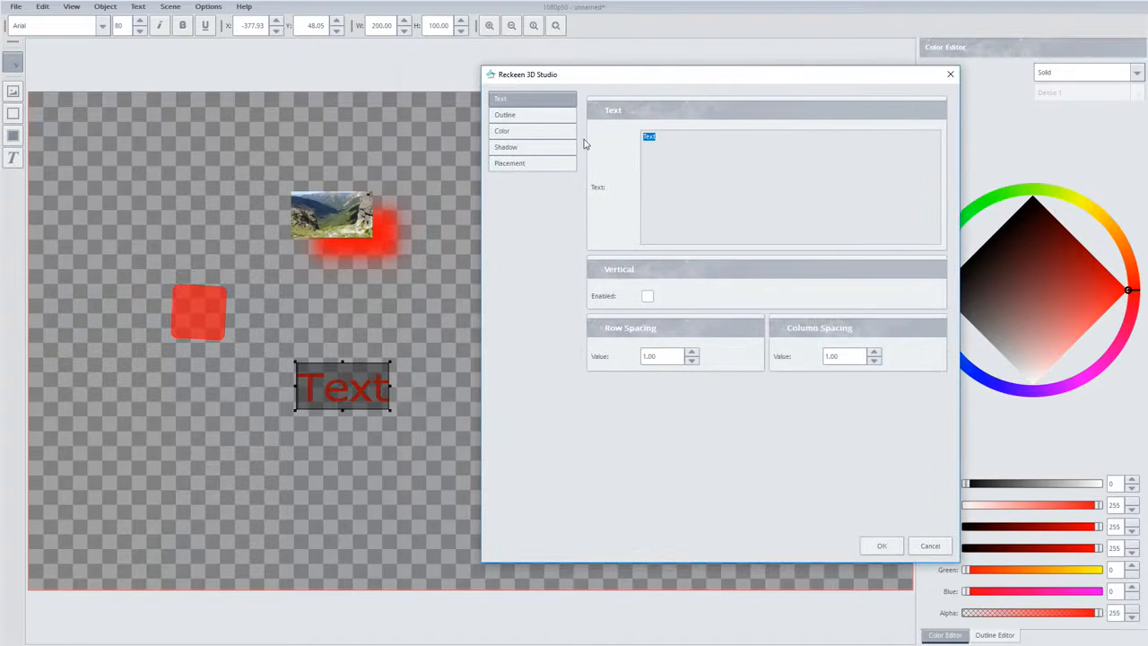
{"action": "type", "text": "exam"}
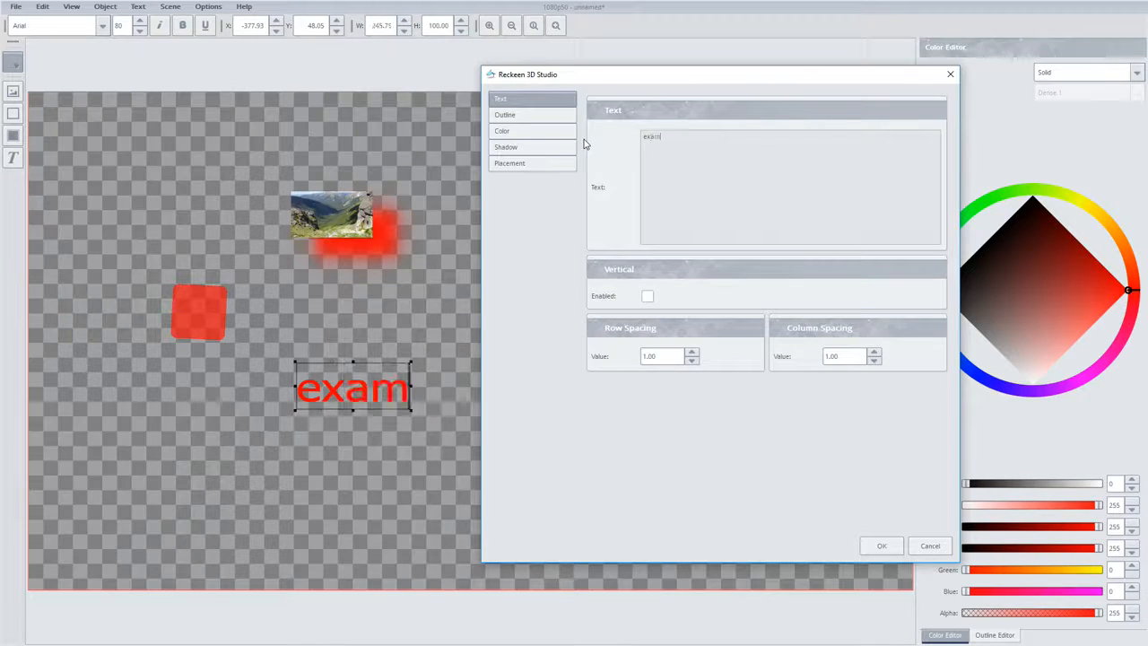
{"action": "type", "text": "ple text"}
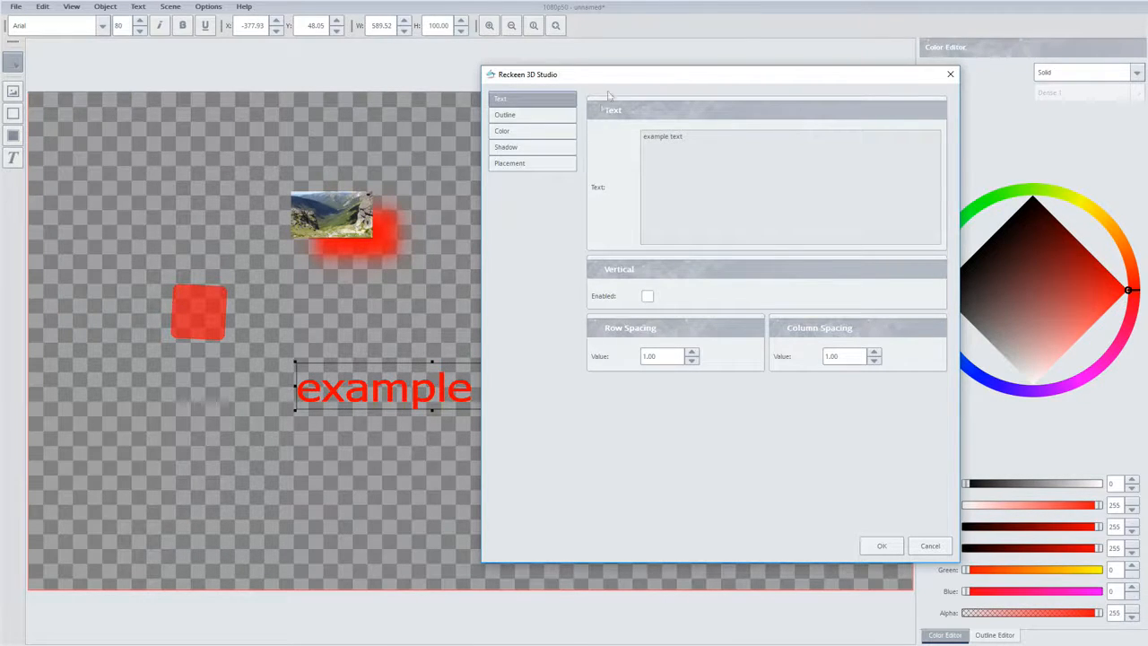
{"action": "left_click_drag", "start_coordinate": [630, 79], "coordinate": [755, 73]}
{"action": "left_click", "coordinate": [790, 132]}
{"action": "key", "text": "Return"}
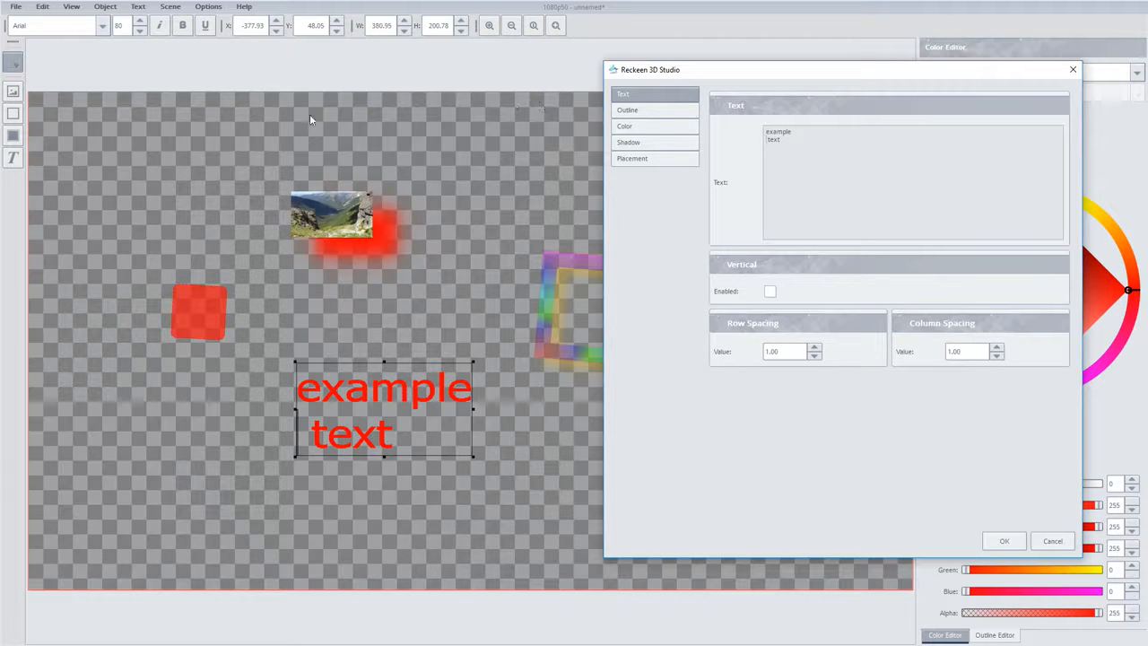
Try the vertical text layout and turn it off again, then set row spacing to 7 and column spacing to 0
{"action": "left_click", "coordinate": [769, 292]}
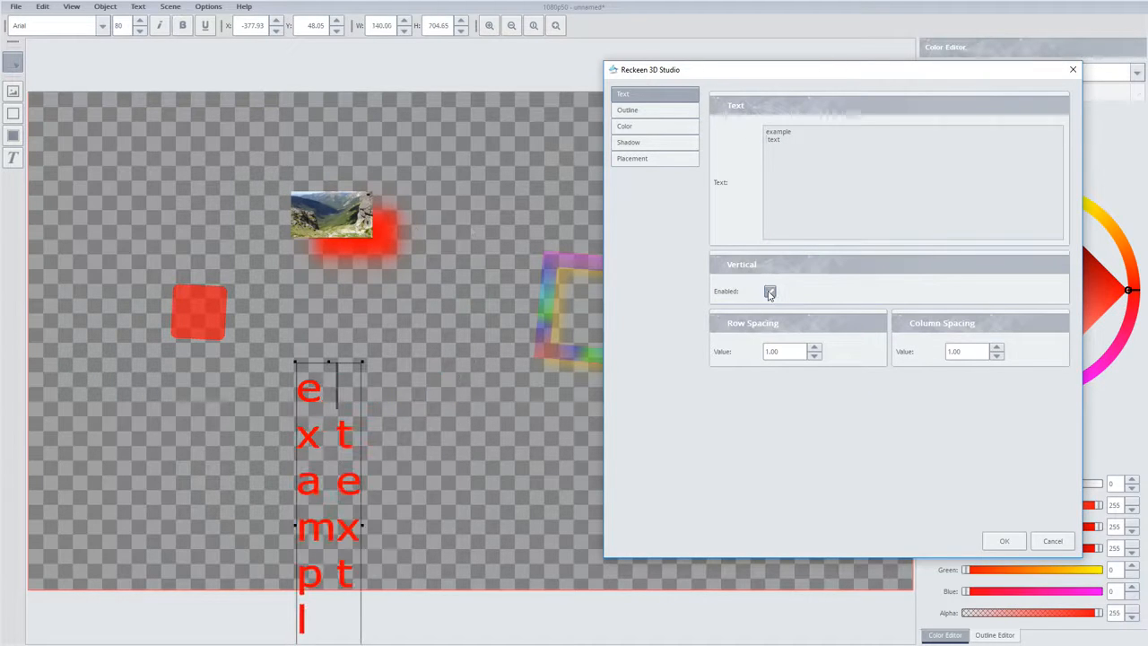
{"action": "left_click", "coordinate": [769, 292]}
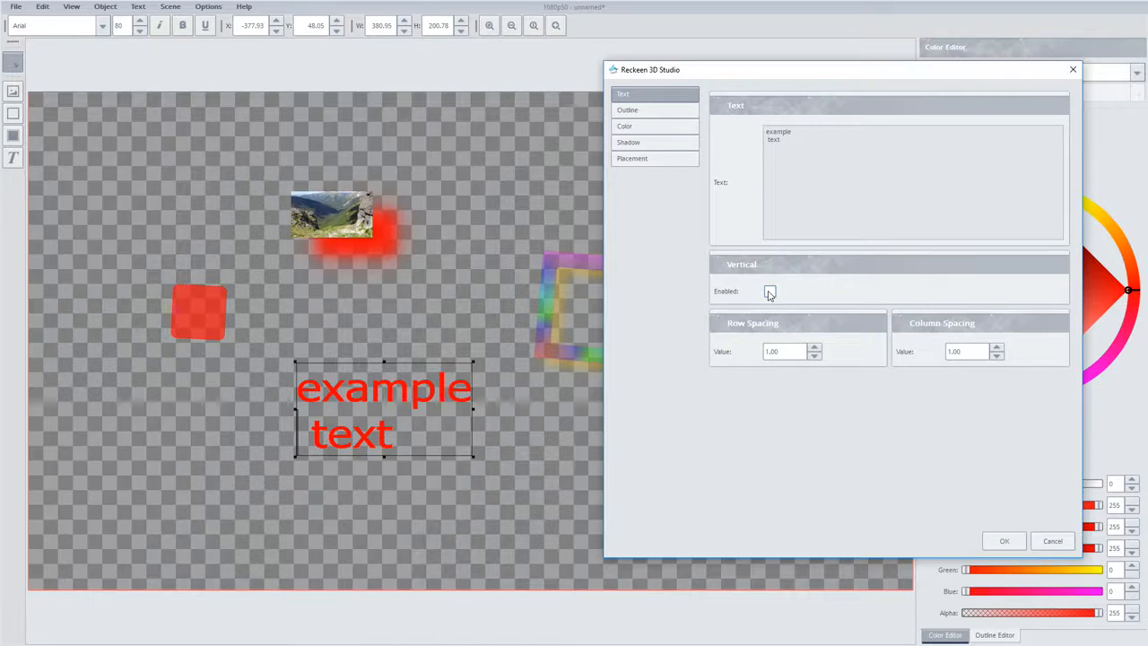
{"action": "double_click", "coordinate": [782, 349]}
{"action": "type", "text": "7"}
{"action": "double_click", "coordinate": [964, 351]}
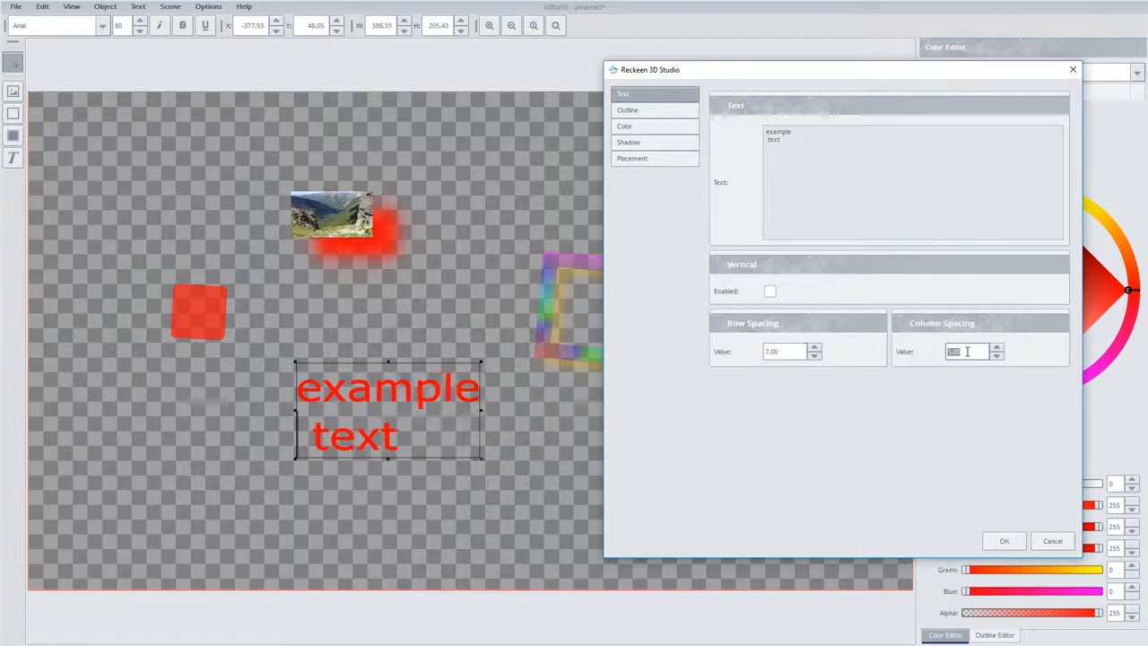
{"action": "type", "text": "0"}
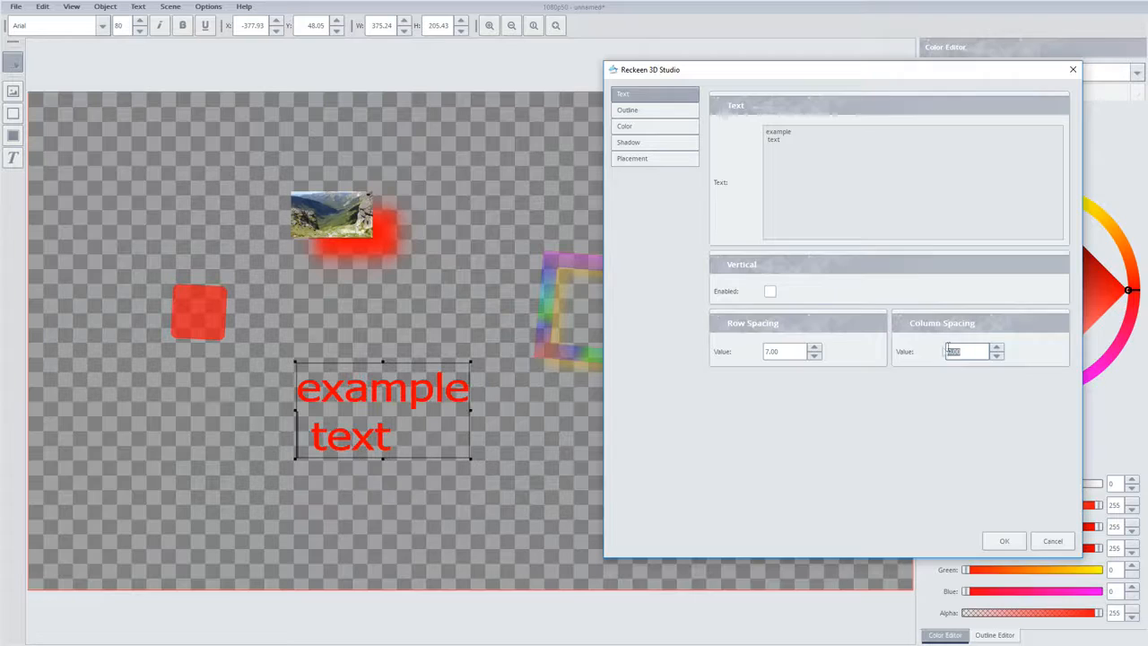
Review the text object's outline, color, shadow and placement settings, and accept its properties
{"action": "left_click", "coordinate": [631, 111]}
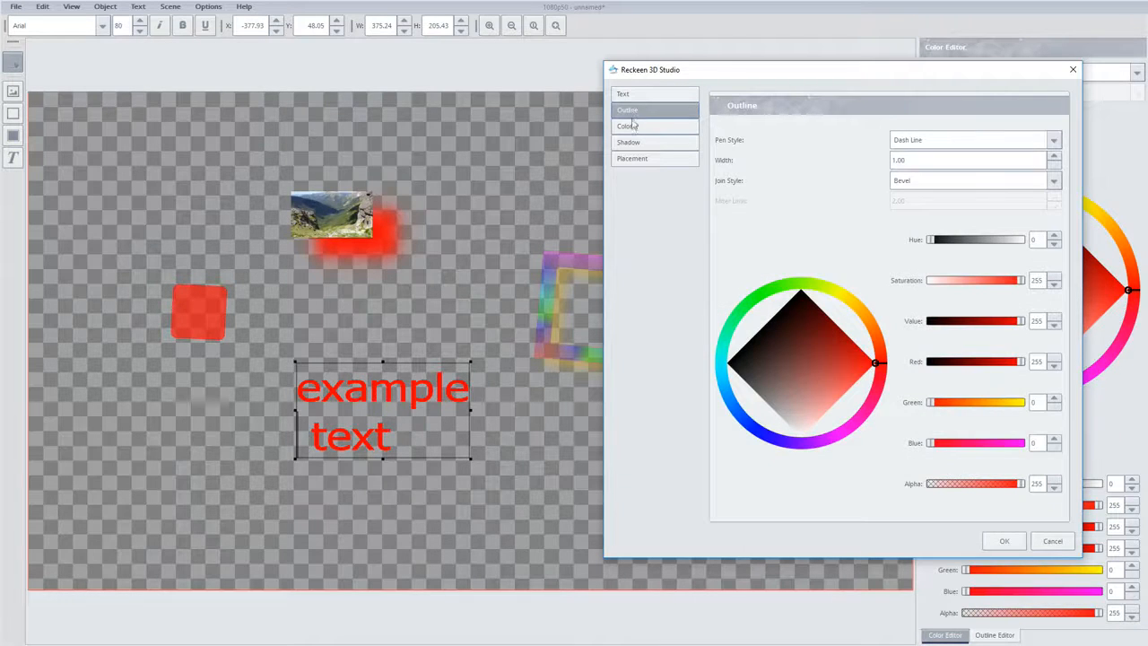
{"action": "left_click", "coordinate": [628, 126]}
{"action": "left_click", "coordinate": [629, 143]}
{"action": "left_click", "coordinate": [631, 159]}
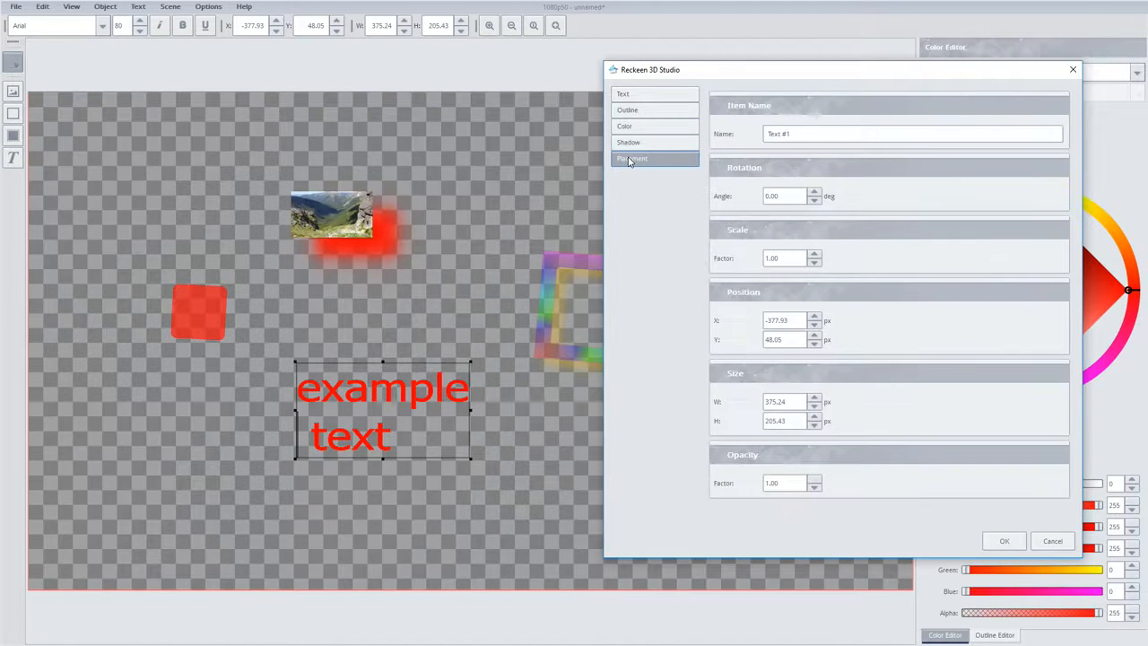
{"action": "left_click", "coordinate": [625, 94]}
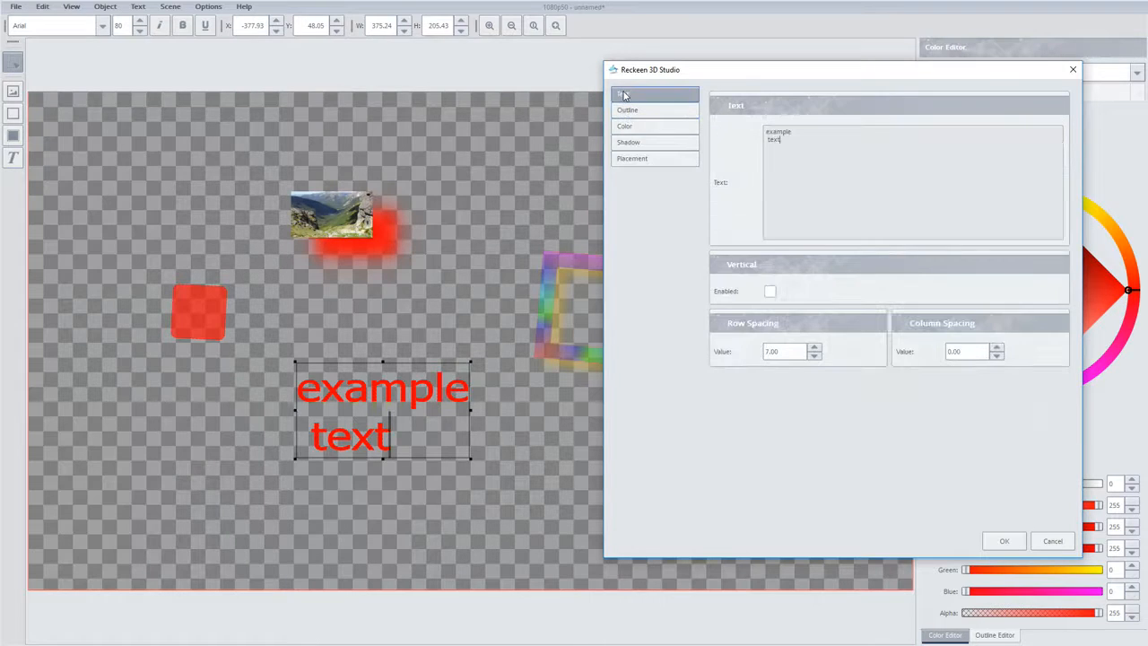
{"action": "left_click", "coordinate": [1002, 541]}
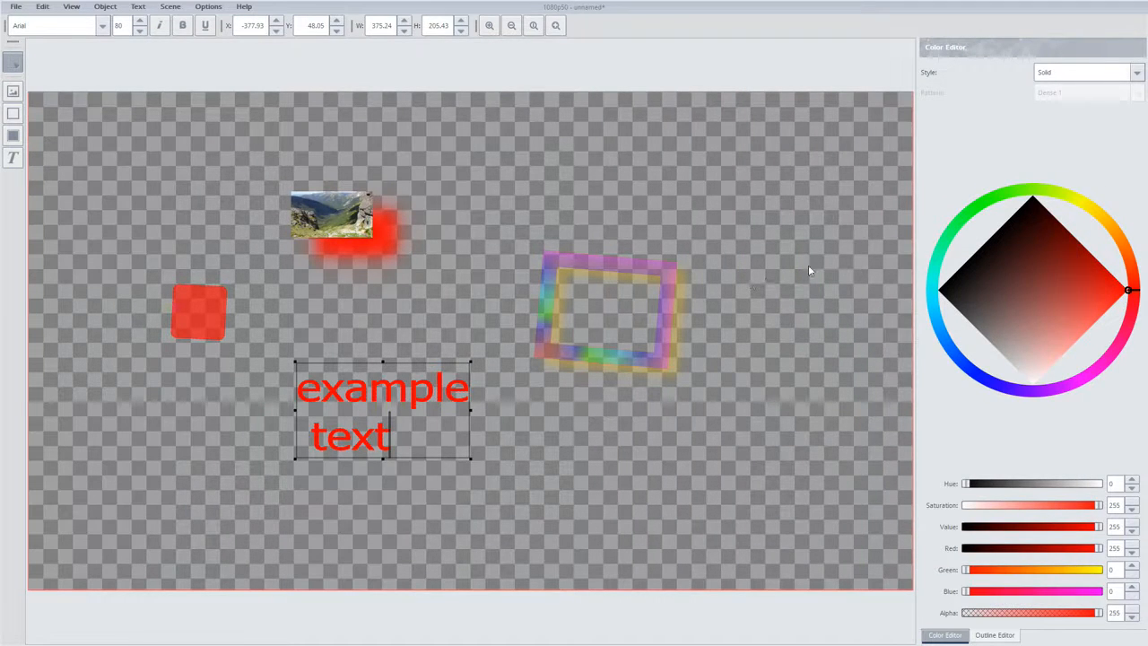
Select the frame, the picture and the red rectangle one after another on the canvas
{"action": "left_click", "coordinate": [642, 272]}
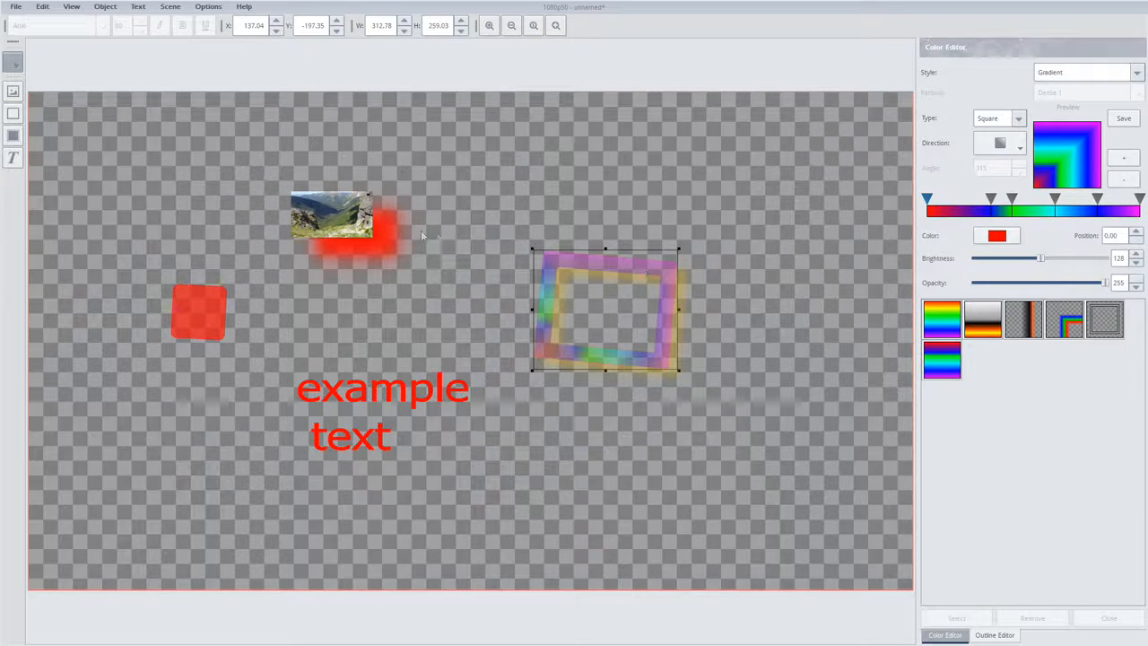
{"action": "left_click", "coordinate": [362, 226]}
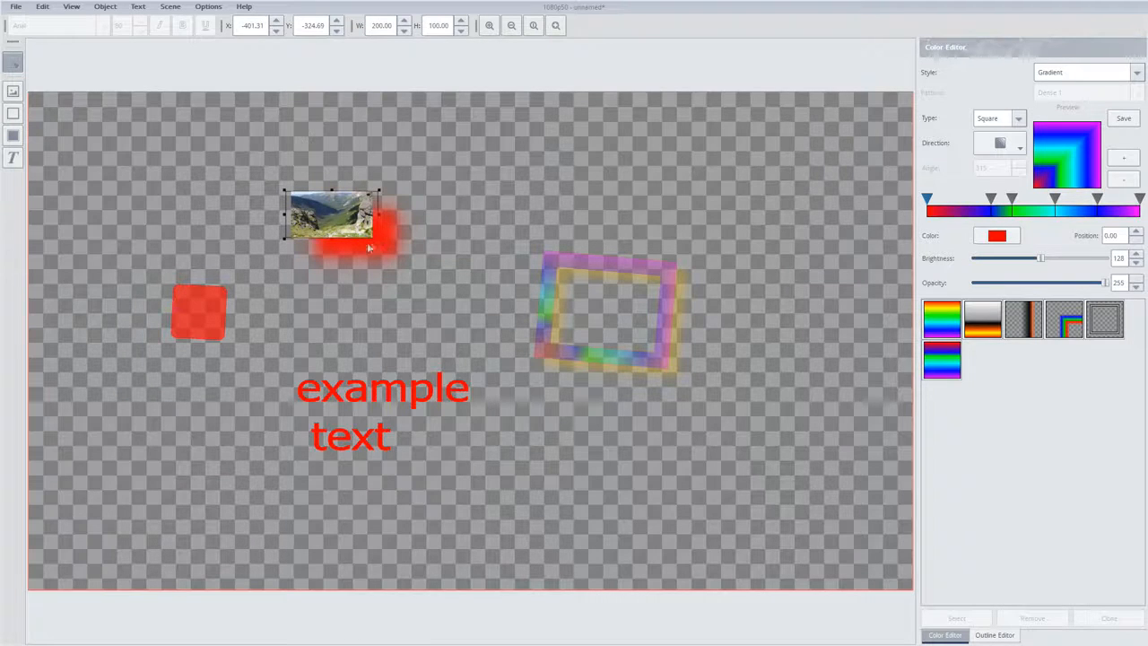
{"action": "left_click", "coordinate": [207, 295]}
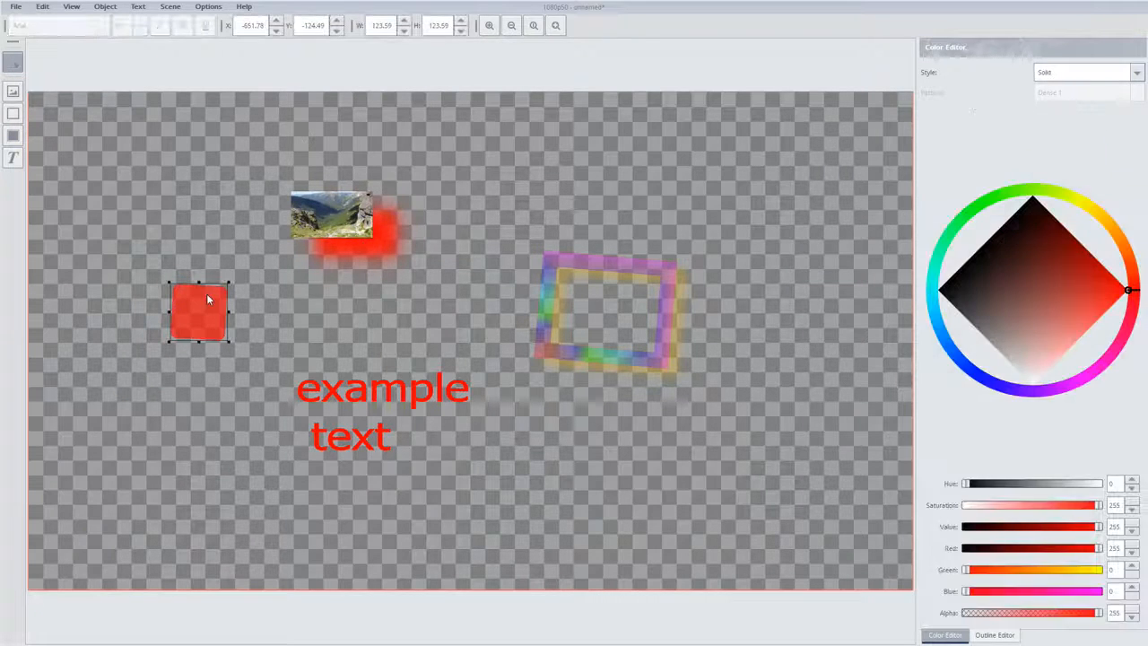
Recolor the rectangle to a muted red with saturation and value about 208, and fill the example text with yellow
{"action": "mouse_move", "coordinate": [1124, 292]}
{"action": "left_mouse_down"}
{"action": "mouse_move", "coordinate": [1079, 311]}
{"action": "mouse_move", "coordinate": [1030, 373]}
{"action": "mouse_move", "coordinate": [1040, 269]}
{"action": "mouse_move", "coordinate": [1026, 208]}
{"action": "mouse_move", "coordinate": [1071, 269]}
{"action": "mouse_move", "coordinate": [1124, 288]}
{"action": "mouse_move", "coordinate": [1097, 302]}
{"action": "mouse_move", "coordinate": [1091, 288]}
{"action": "left_mouse_up"}
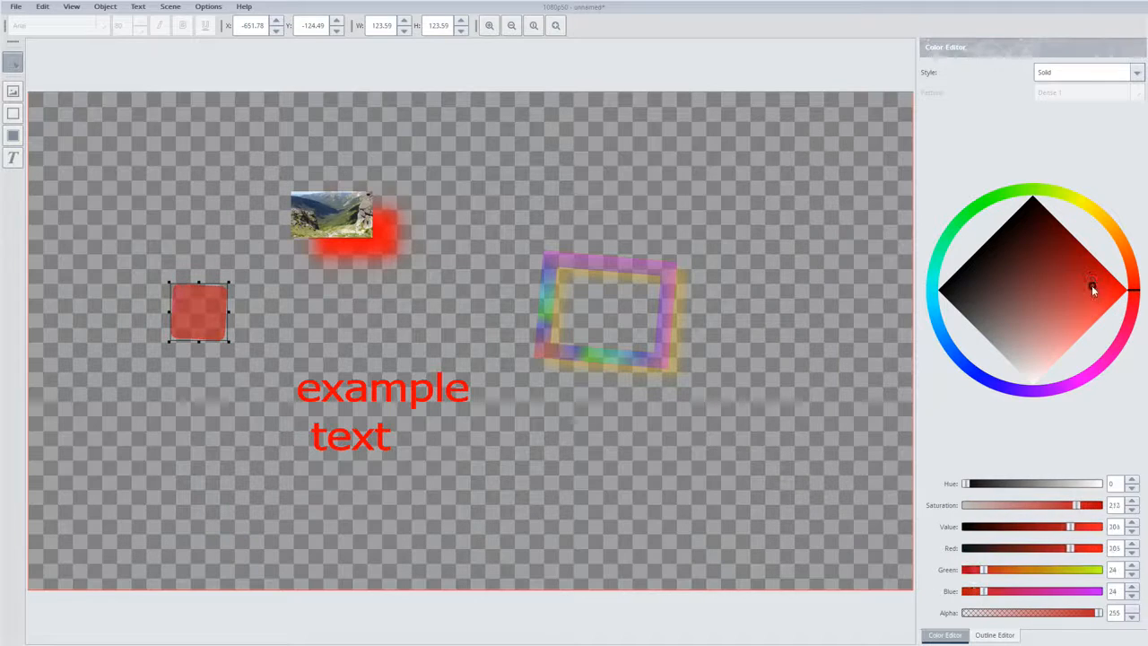
{"action": "left_click", "coordinate": [429, 388]}
{"action": "mouse_move", "coordinate": [1128, 290]}
{"action": "left_mouse_down"}
{"action": "mouse_move", "coordinate": [1118, 250]}
{"action": "mouse_move", "coordinate": [1077, 221]}
{"action": "left_mouse_up"}
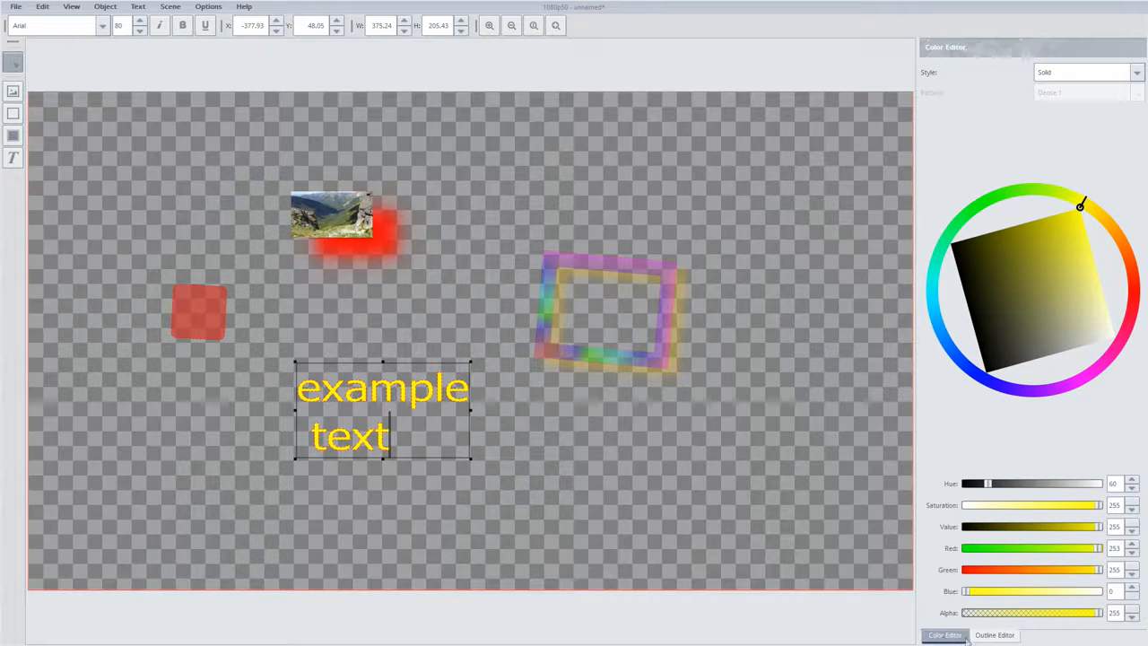
Set the example text's outline color to blue with a hue of about 238, and deselect the text
{"action": "left_click", "coordinate": [995, 634]}
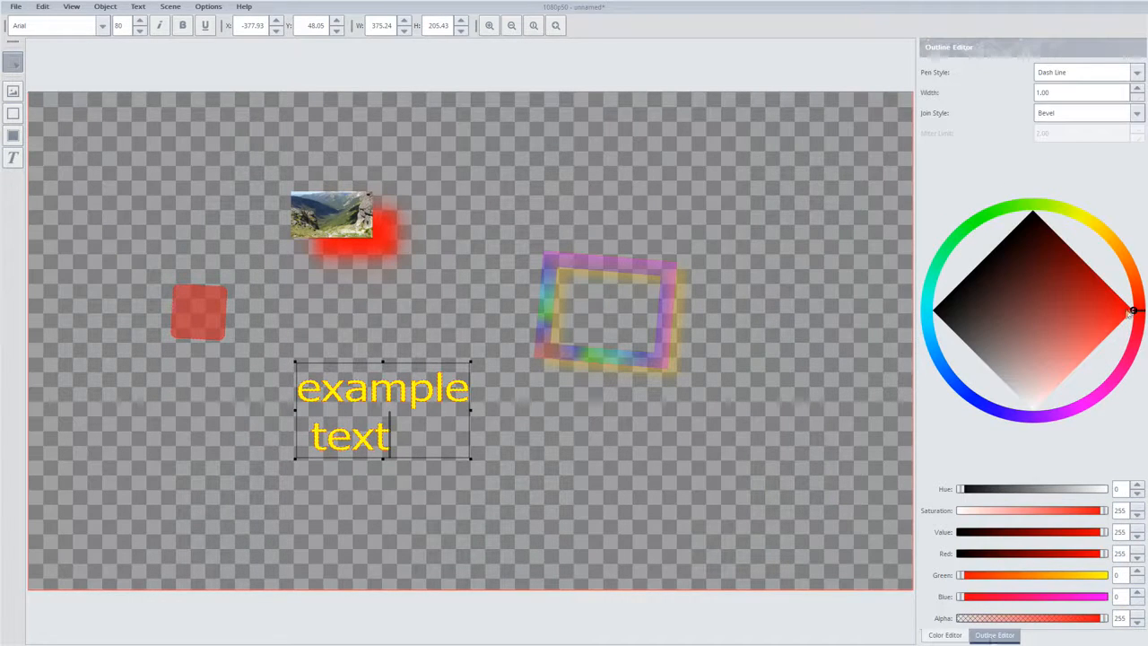
{"action": "mouse_move", "coordinate": [1132, 310]}
{"action": "left_mouse_down"}
{"action": "mouse_move", "coordinate": [1119, 250]}
{"action": "mouse_move", "coordinate": [1095, 373]}
{"action": "mouse_move", "coordinate": [991, 384]}
{"action": "left_mouse_up"}
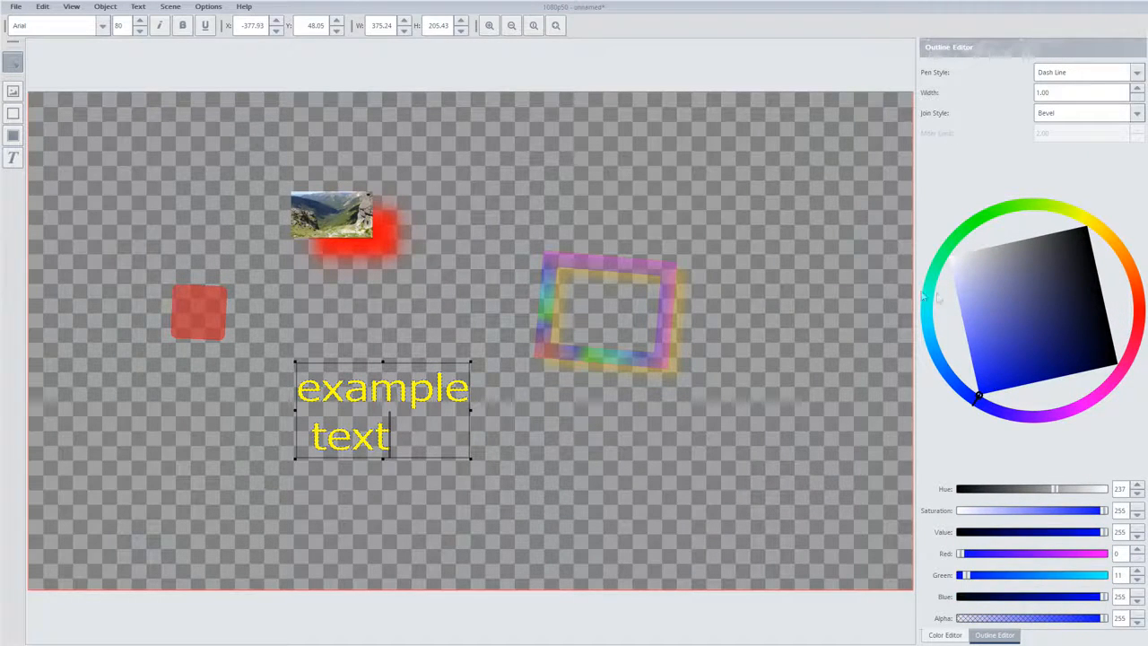
{"action": "left_click", "coordinate": [381, 321]}
{"action": "left_click", "coordinate": [345, 210]}
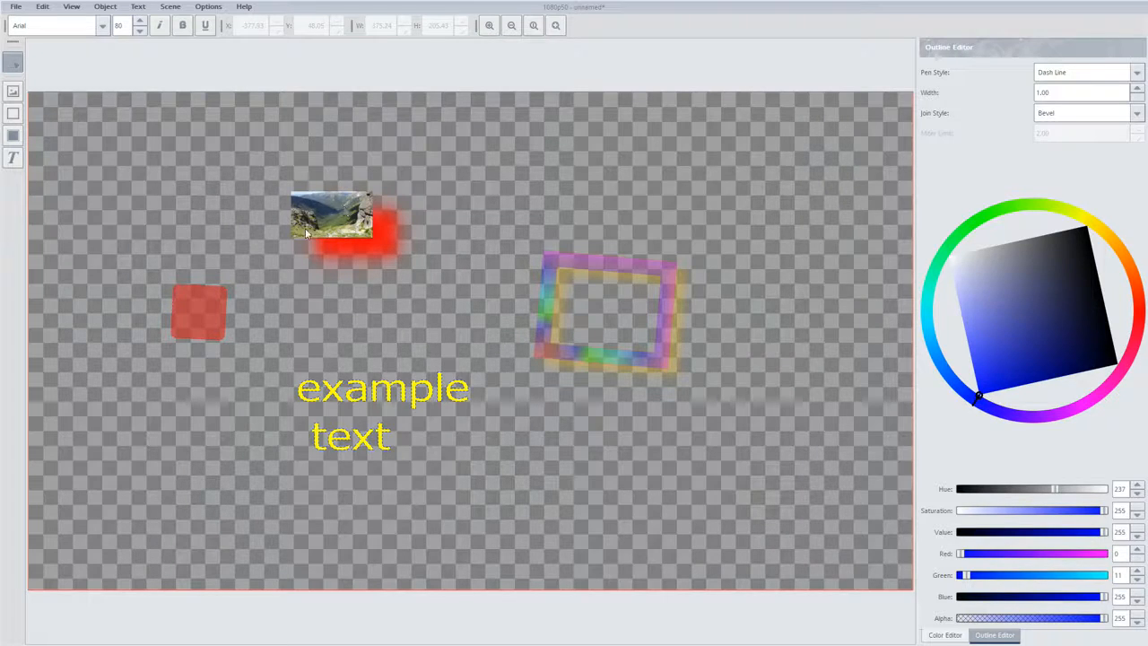
Stretch the red rectangle into a bar about 1299 wide and move it below the text, at about X -770, Y 292
{"action": "left_click", "coordinate": [199, 307]}
{"action": "left_click_drag", "start_coordinate": [229, 312], "coordinate": [769, 342]}
{"action": "left_click_drag", "start_coordinate": [594, 377], "coordinate": [543, 514]}
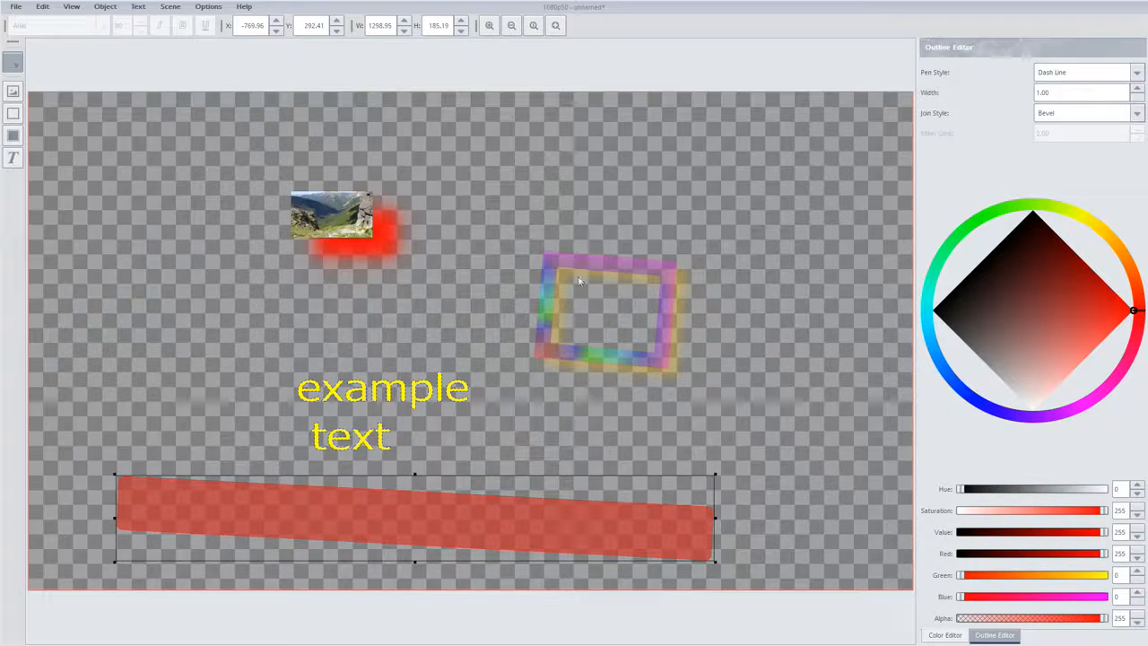
Try placing the frame and the picture over the red bar's left end, and move both back off the bar
{"action": "left_click_drag", "start_coordinate": [577, 277], "coordinate": [166, 450]}
{"action": "left_click", "coordinate": [350, 216]}
{"action": "left_click_drag", "start_coordinate": [349, 215], "coordinate": [190, 489]}
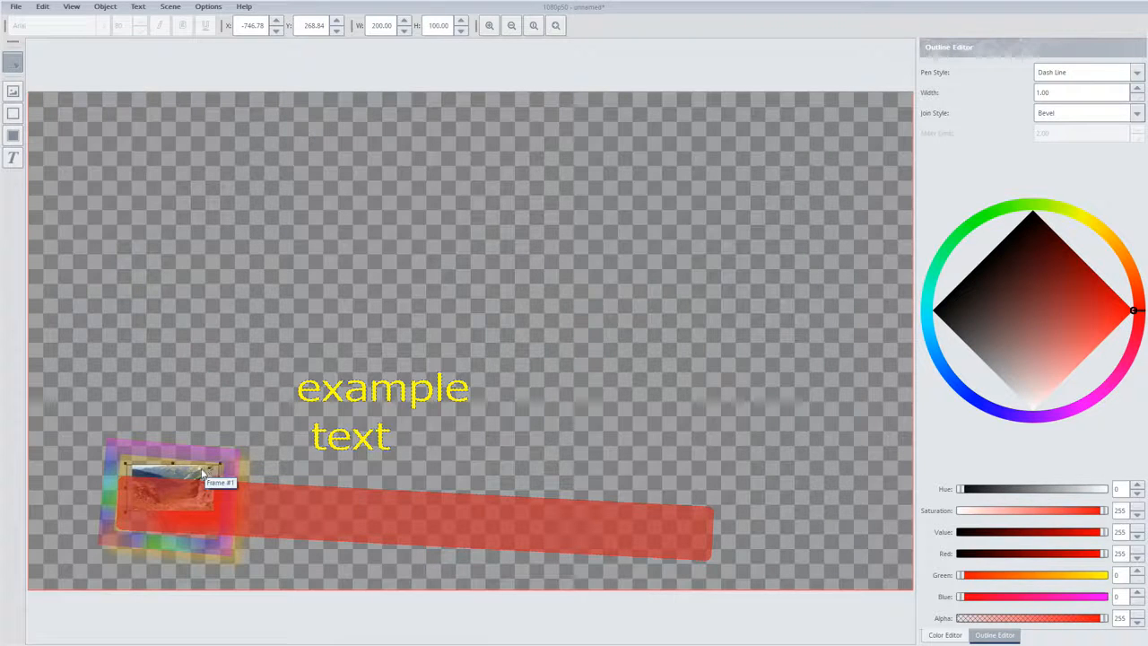
{"action": "left_click_drag", "start_coordinate": [204, 475], "coordinate": [233, 350]}
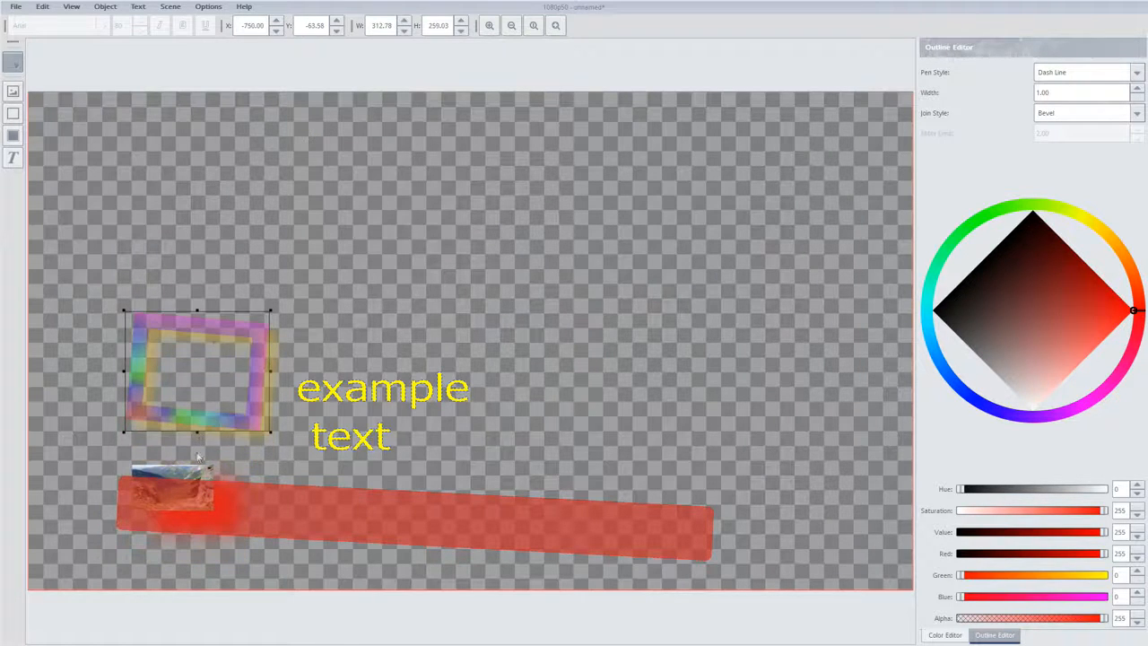
{"action": "left_click_drag", "start_coordinate": [202, 474], "coordinate": [375, 278]}
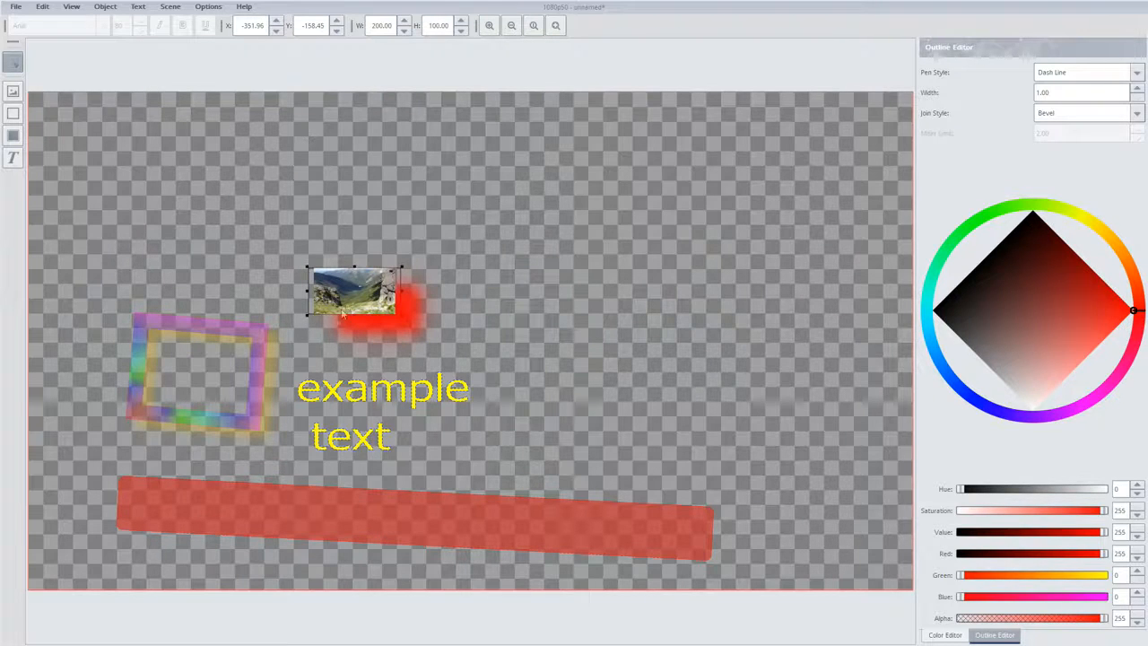
Move the picture to the top of the stacking order and raise the frame
{"action": "right_click", "coordinate": [349, 300]}
{"action": "mouse_move", "coordinate": [382, 357]}
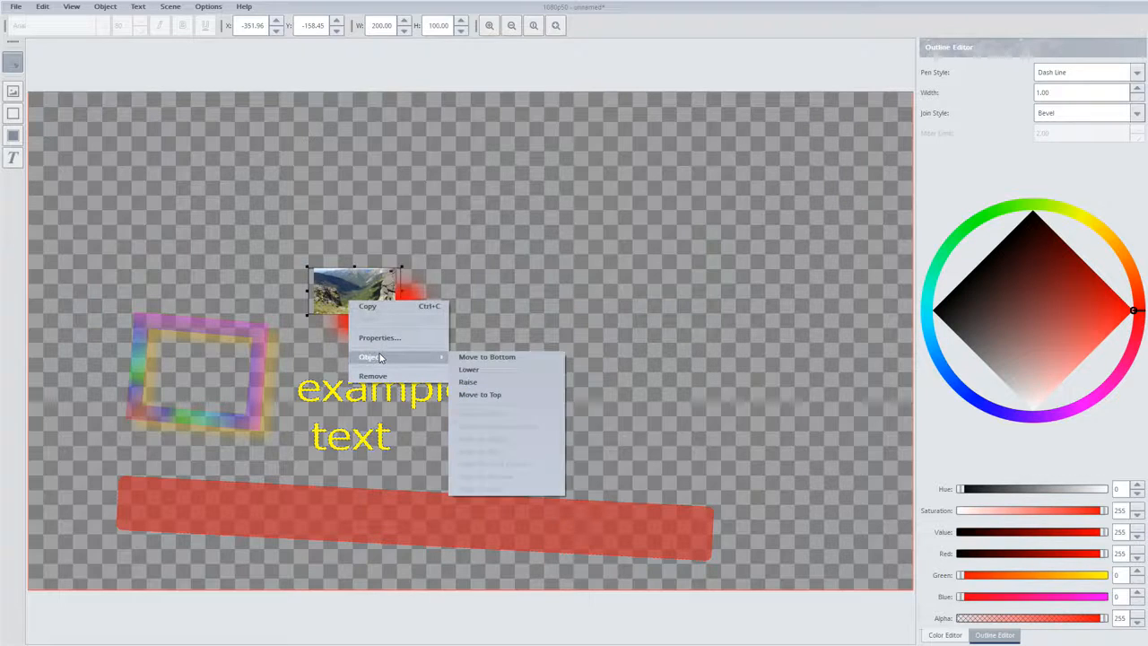
{"action": "left_click", "coordinate": [494, 394]}
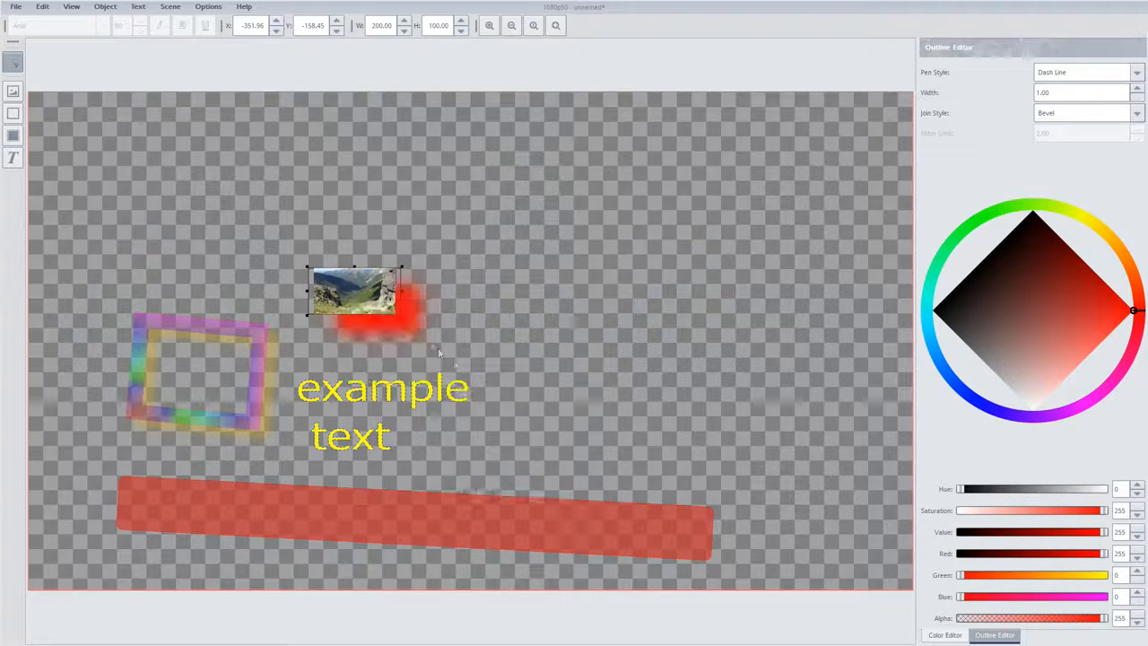
{"action": "mouse_move", "coordinate": [363, 297]}
{"action": "left_mouse_down"}
{"action": "mouse_move", "coordinate": [251, 337]}
{"action": "mouse_move", "coordinate": [290, 383]}
{"action": "mouse_move", "coordinate": [341, 406]}
{"action": "mouse_move", "coordinate": [310, 479]}
{"action": "mouse_move", "coordinate": [281, 506]}
{"action": "mouse_move", "coordinate": [298, 415]}
{"action": "mouse_move", "coordinate": [348, 300]}
{"action": "left_mouse_up"}
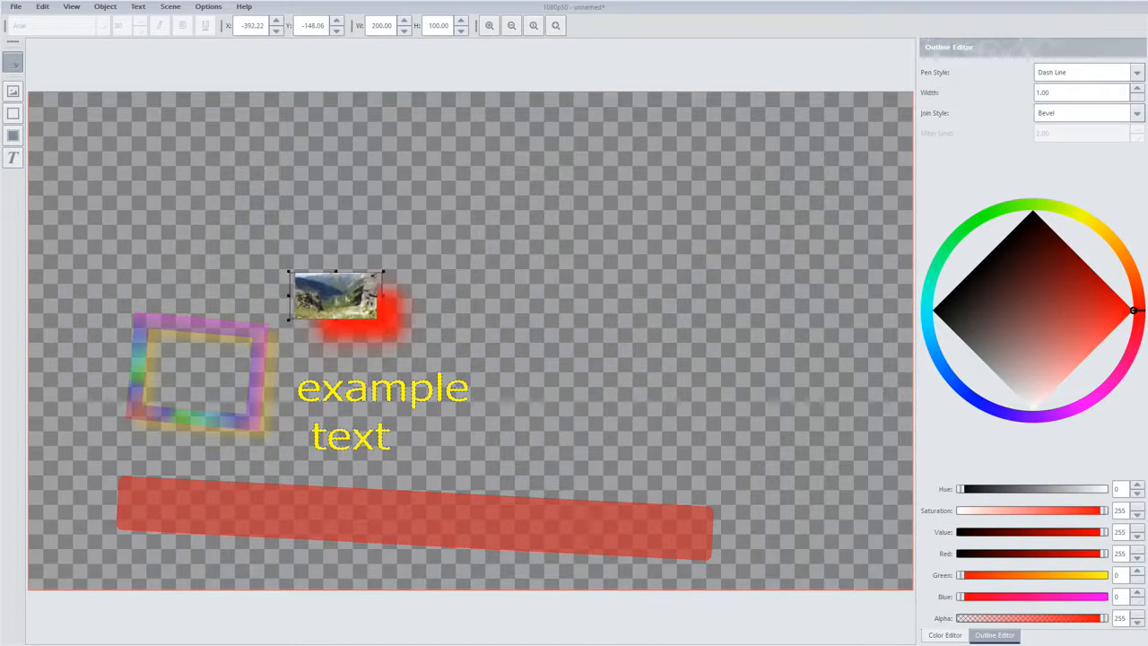
{"action": "right_click", "coordinate": [239, 338]}
{"action": "mouse_move", "coordinate": [262, 392]}
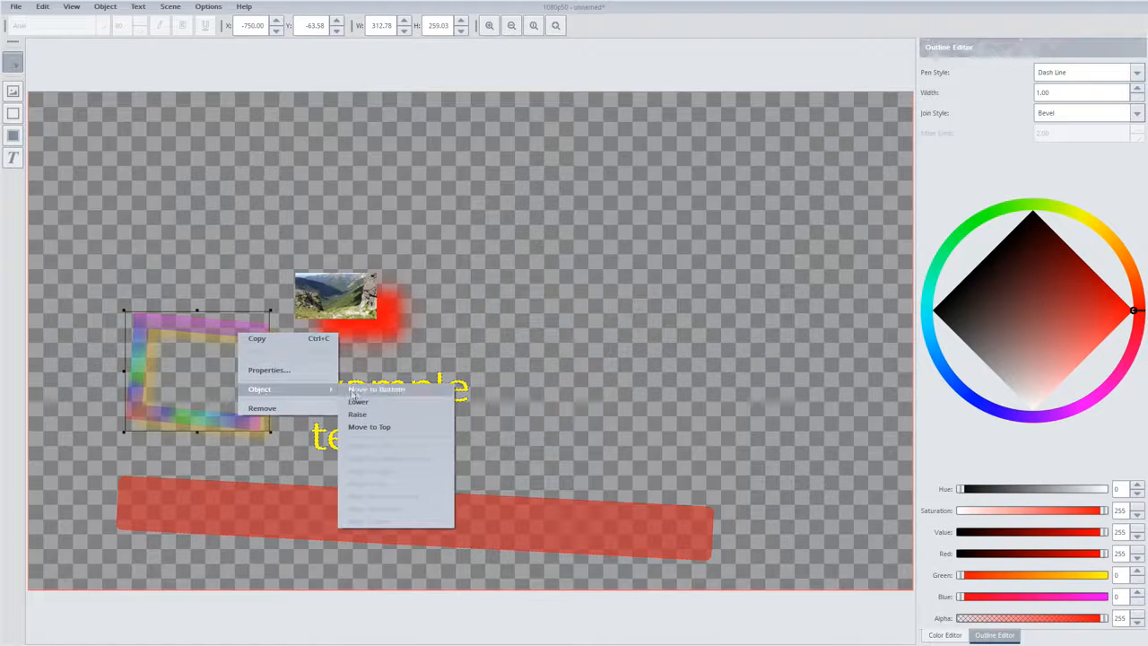
{"action": "left_click", "coordinate": [371, 412]}
Place the frame on the bar's left end at about X -798, Y 213, with the picture inside it and the text beside it
{"action": "left_click_drag", "start_coordinate": [249, 338], "coordinate": [224, 459]}
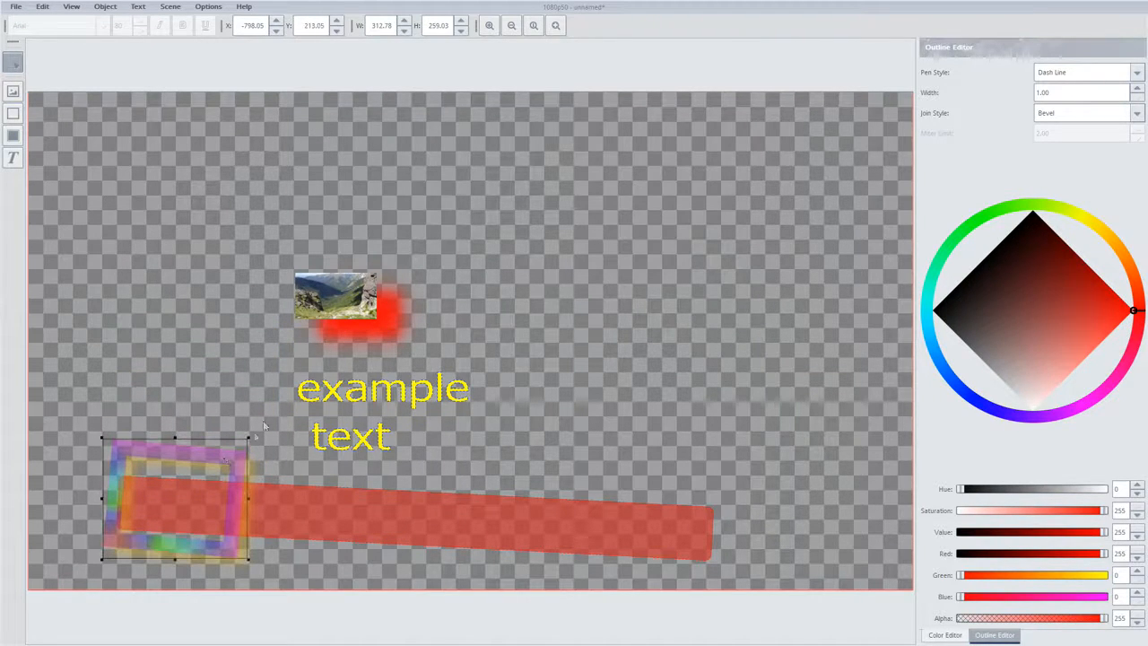
{"action": "left_click_drag", "start_coordinate": [326, 302], "coordinate": [162, 500]}
{"action": "left_click_drag", "start_coordinate": [335, 395], "coordinate": [303, 507]}
Join the text into the single line "example text", and place it on the red bar at about X -407, Y 327
{"action": "double_click", "coordinate": [303, 507]}
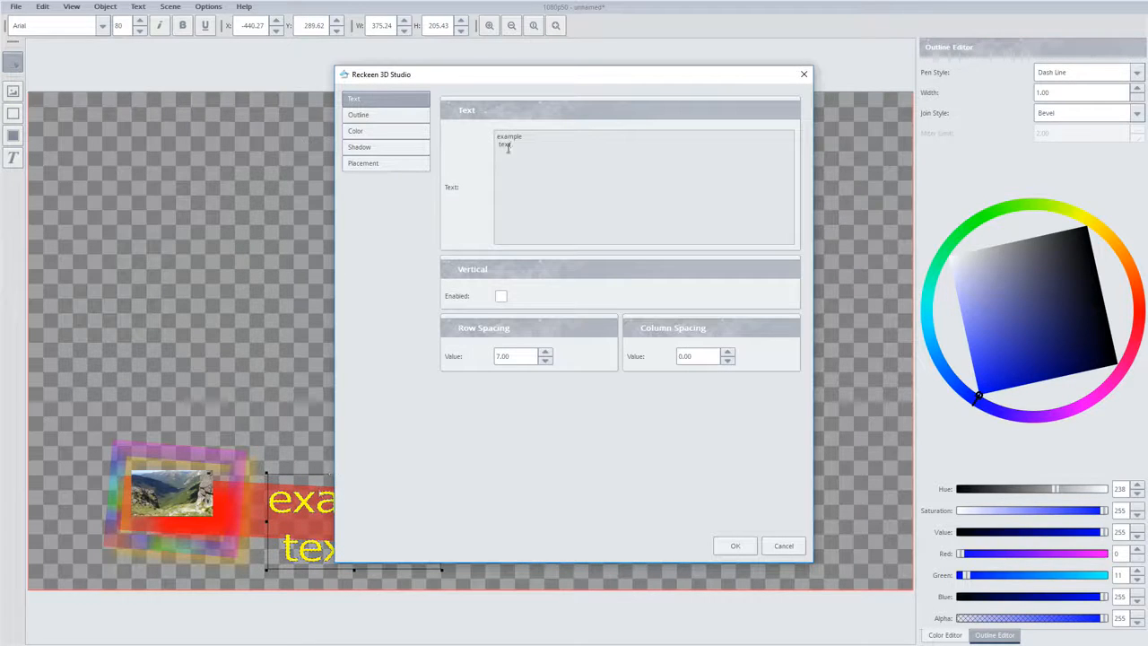
{"action": "key", "text": "BackSpace"}
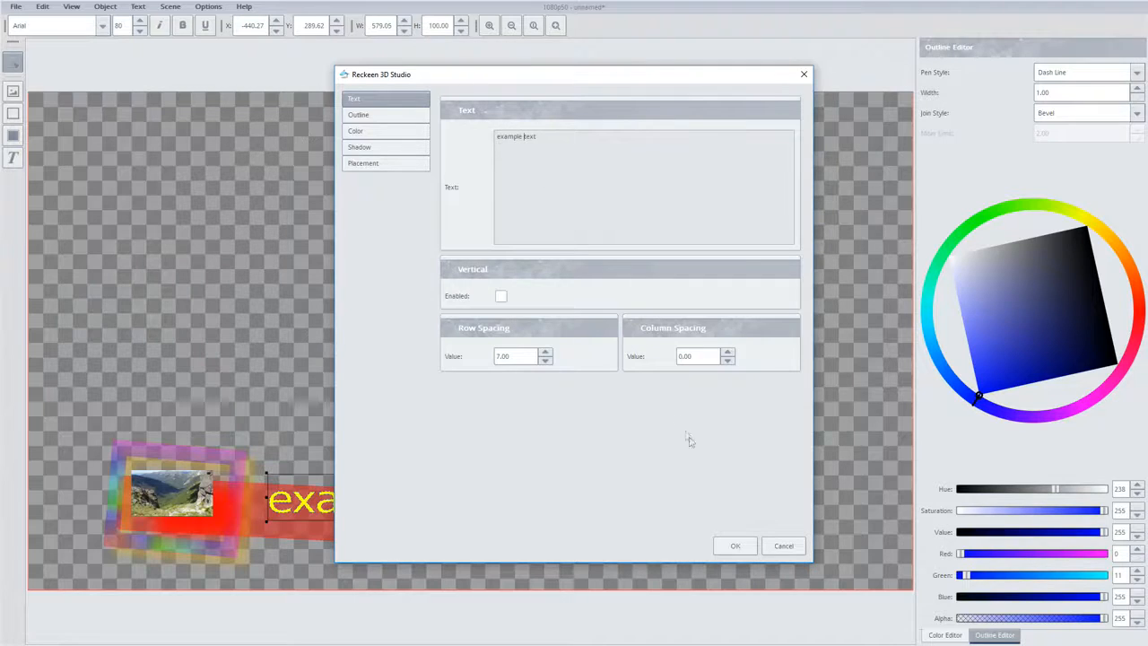
{"action": "left_click", "coordinate": [735, 545]}
{"action": "left_click_drag", "start_coordinate": [408, 504], "coordinate": [420, 524]}
{"action": "left_click", "coordinate": [468, 434]}
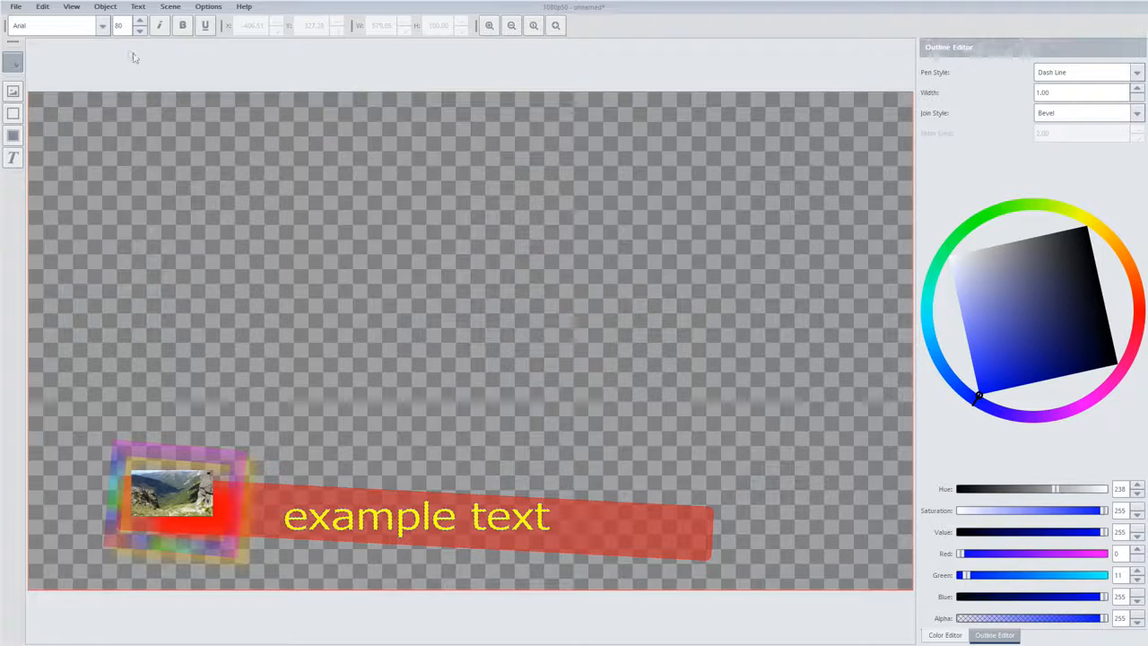
Save the still as "my bar" in the Pictures folder, in the Reckeen 3D Studio Still format
{"action": "left_click", "coordinate": [15, 6]}
{"action": "left_click", "coordinate": [36, 88]}
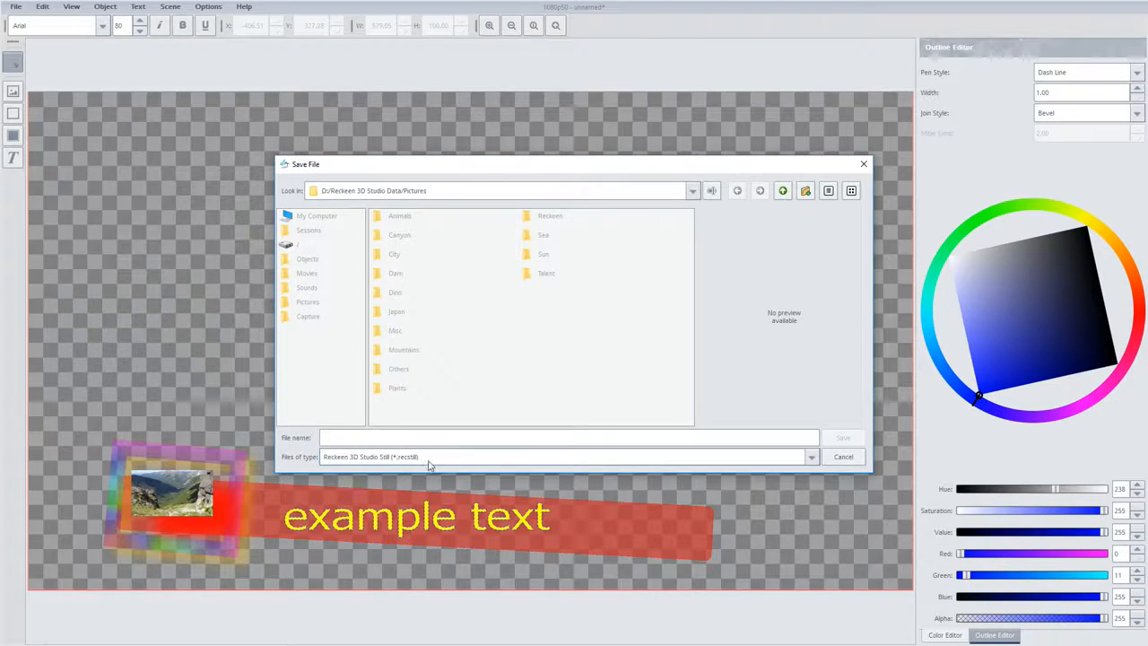
{"action": "left_click", "coordinate": [408, 437]}
{"action": "type", "text": "my bar"}
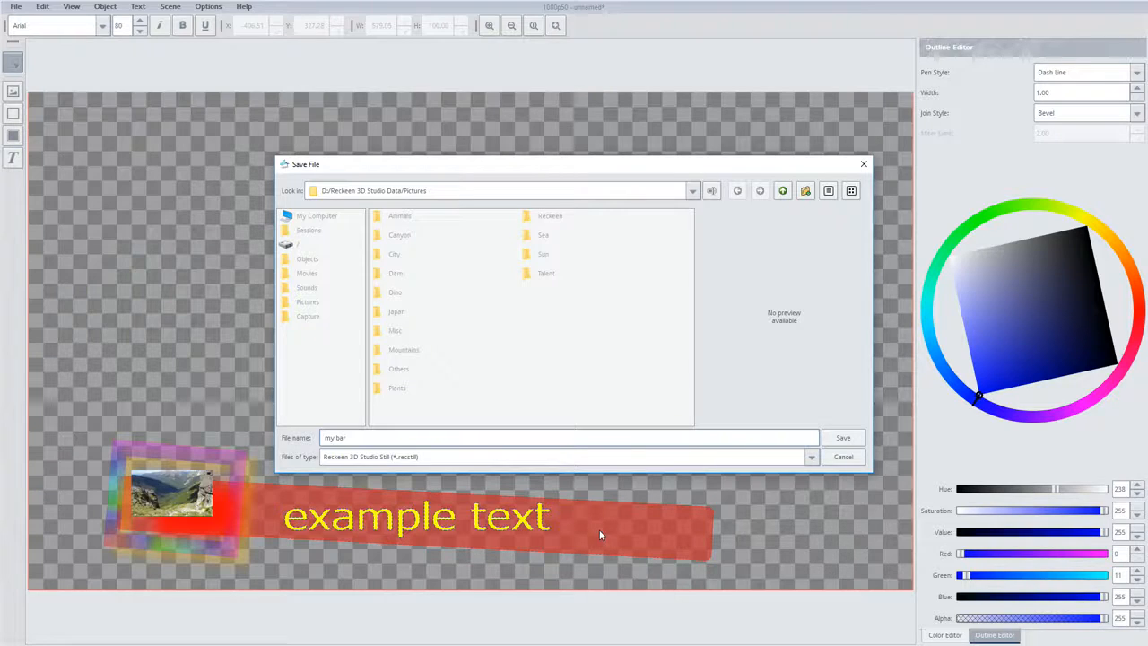
{"action": "left_click", "coordinate": [843, 438]}
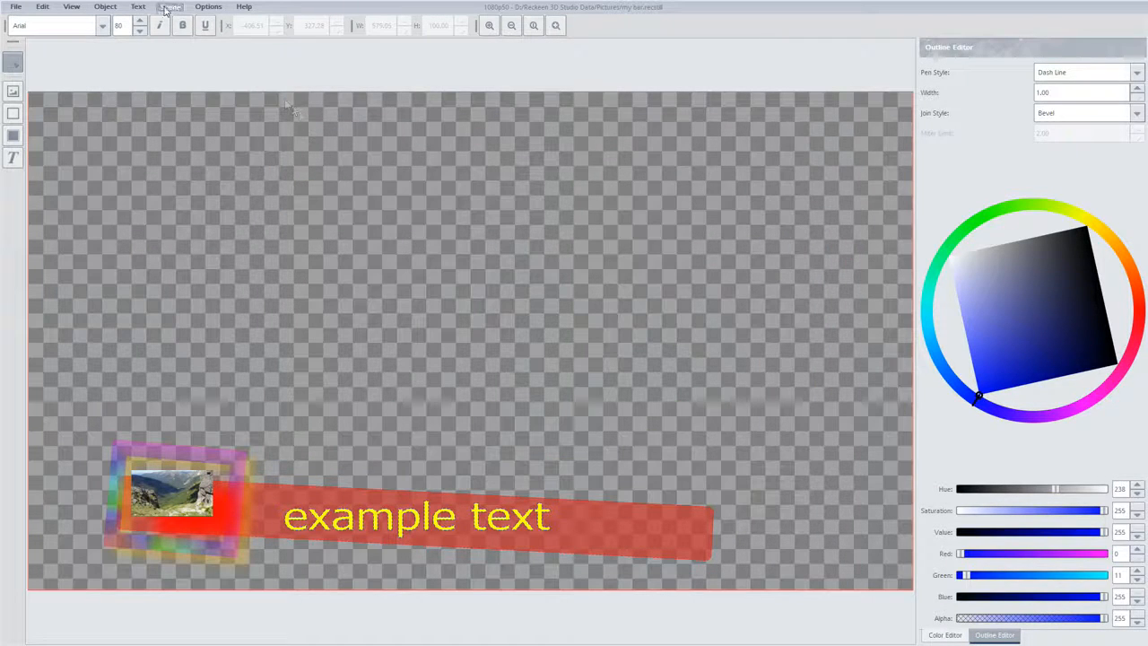
Preview the finished scene and close the preview
{"action": "left_click", "coordinate": [72, 7]}
{"action": "mouse_move", "coordinate": [94, 11]}
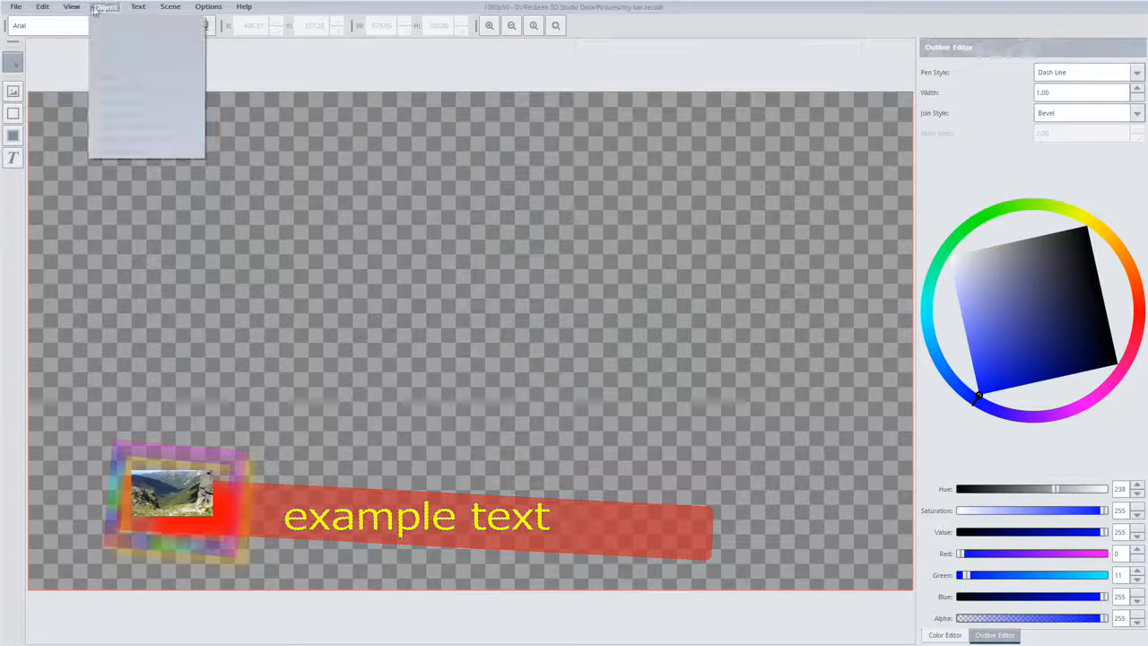
{"action": "mouse_move", "coordinate": [169, 7]}
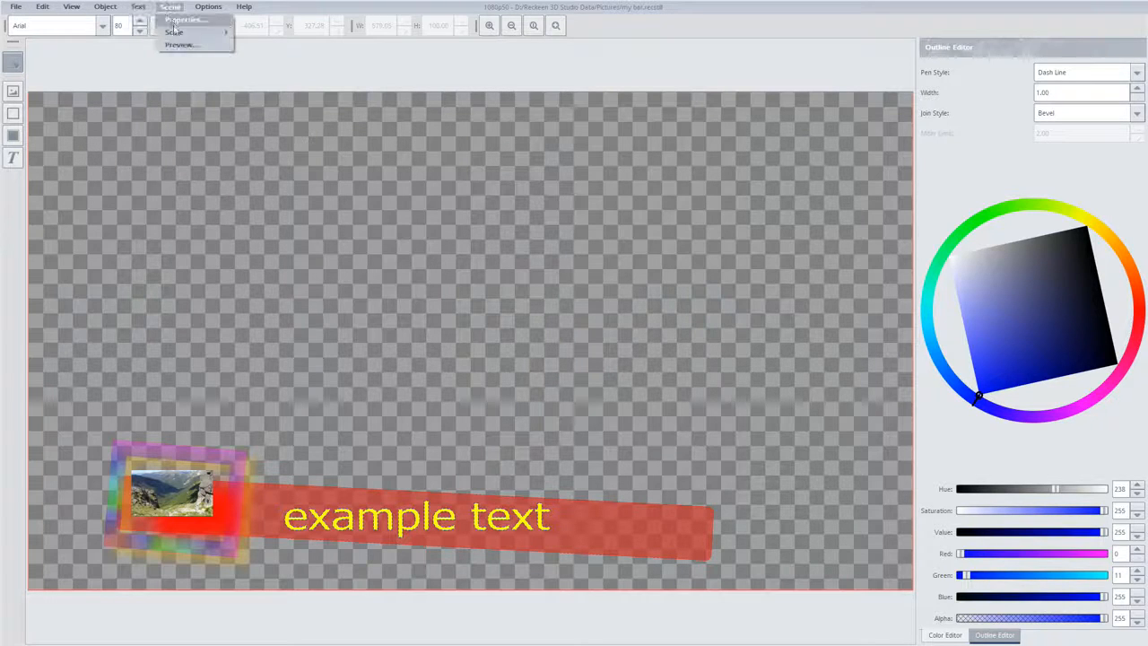
{"action": "left_click", "coordinate": [177, 45]}
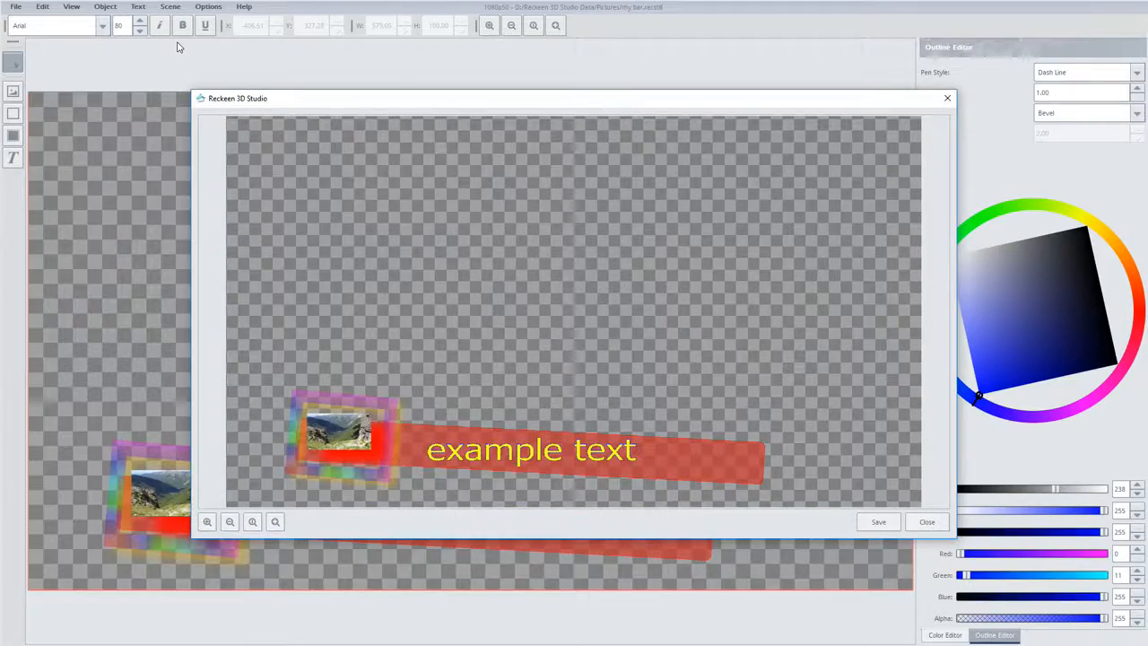
{"action": "left_click", "coordinate": [922, 527]}
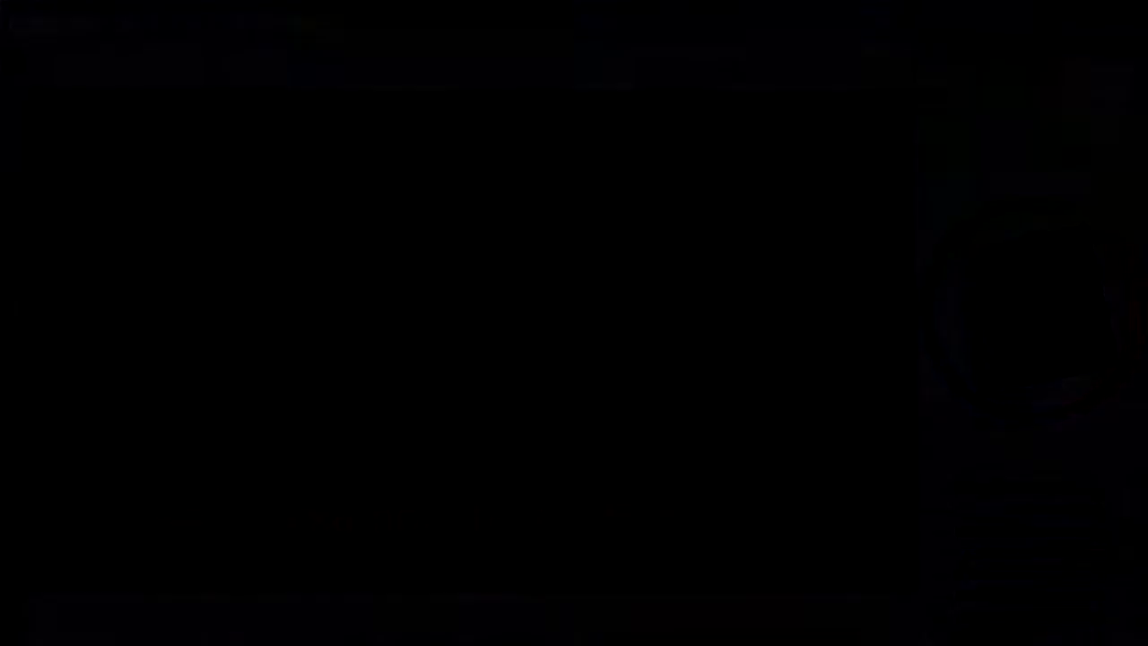